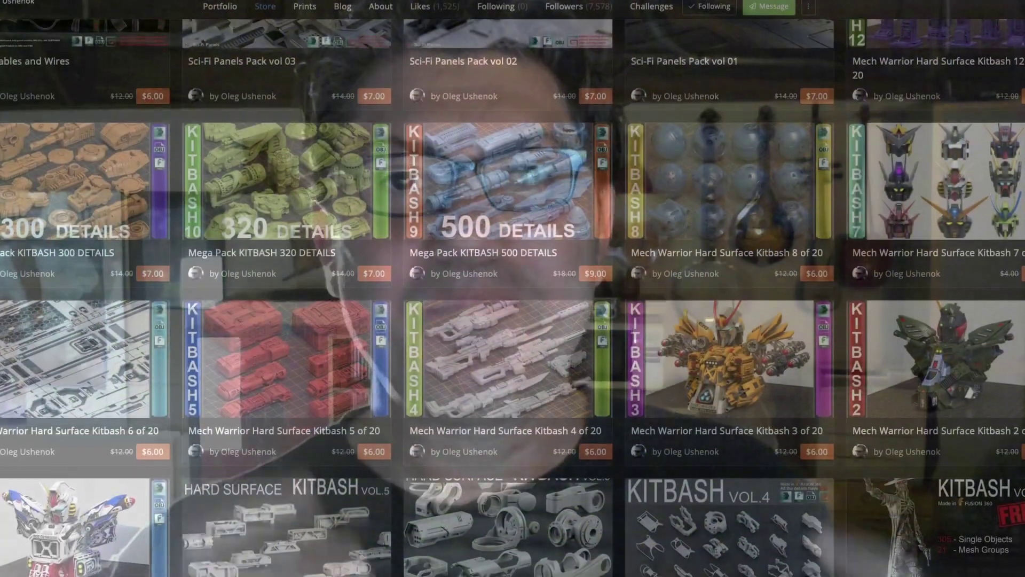
- Browse the store's listings of hard surface kitbash and sci-fi panel packs
scroll(513, 299, down, 2)
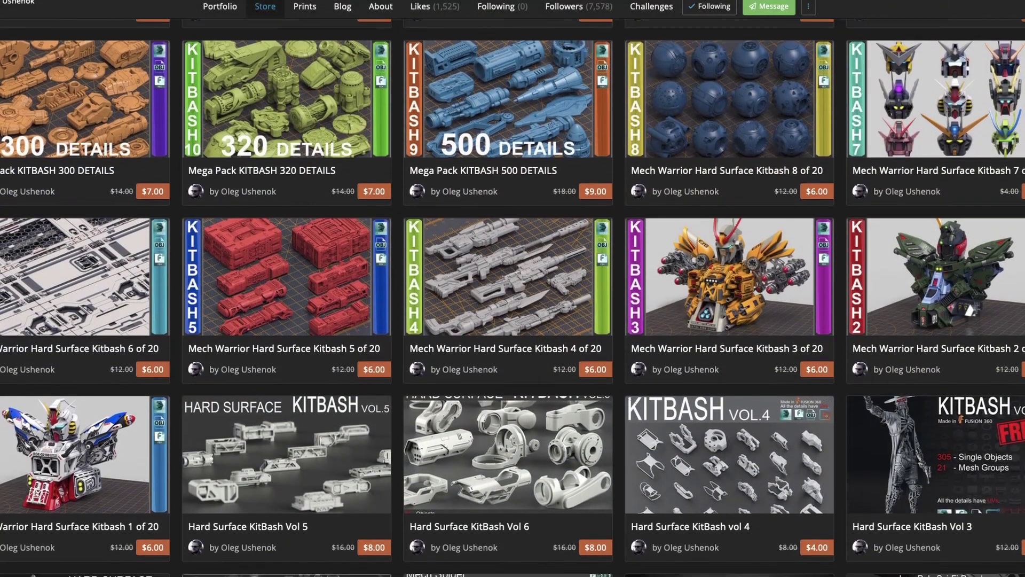
scroll(512, 299, down, 2)
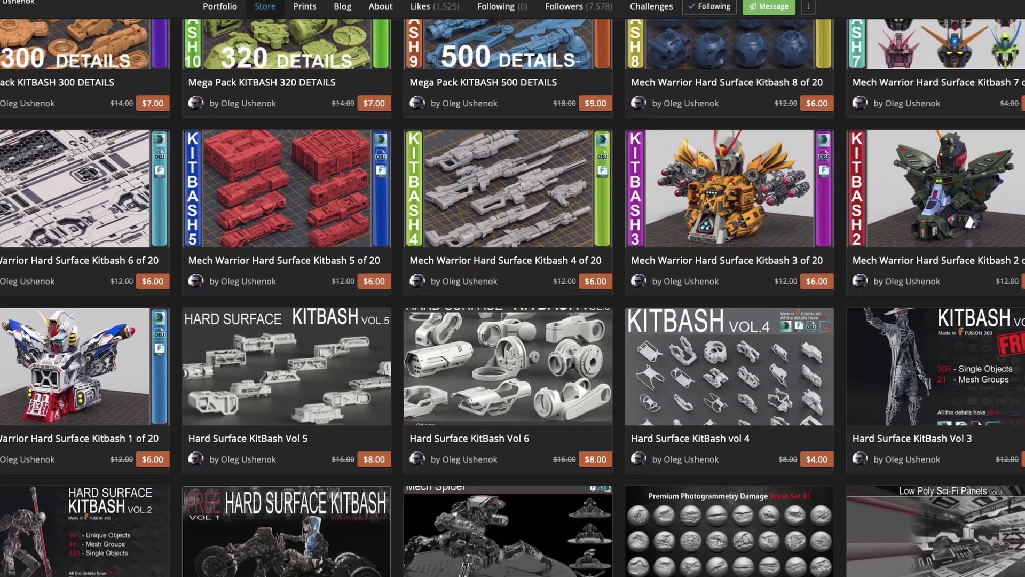
scroll(512, 299, down, 2)
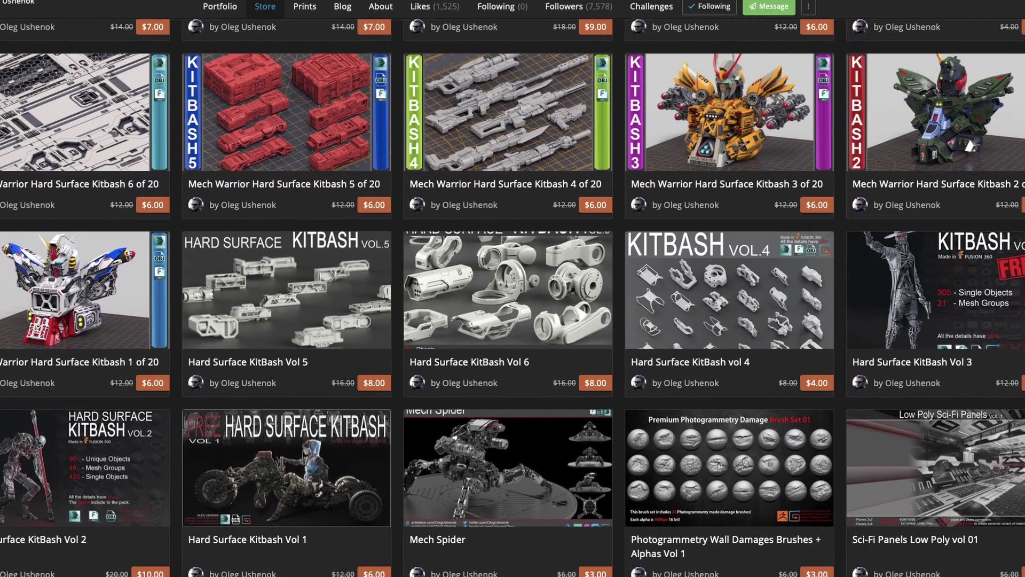
scroll(513, 299, down, 2)
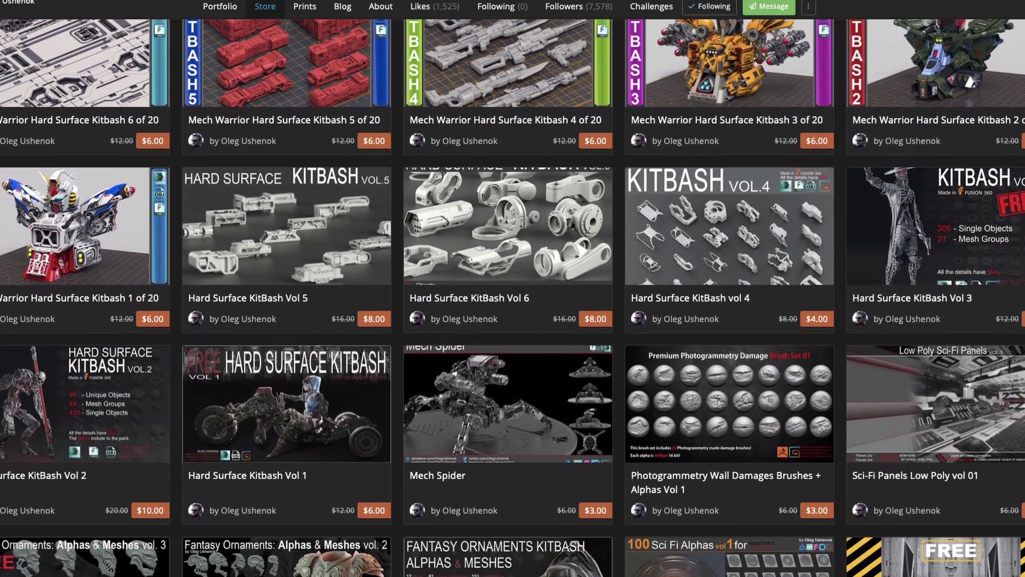
scroll(513, 299, down, 2)
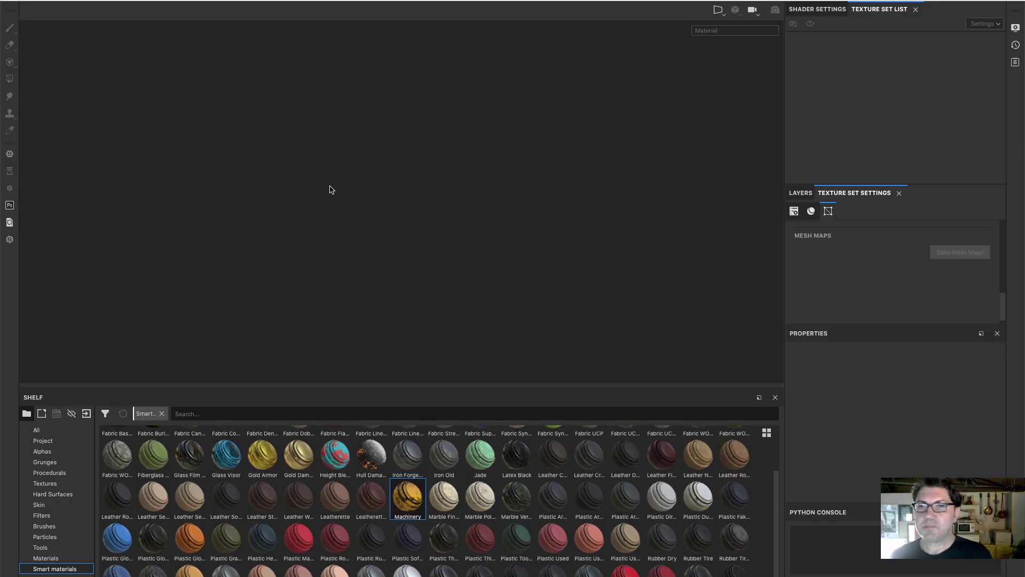
- Switch to Substance Painter and create a project from Sci_Fi_Panel_vol.2_10.FBX with a 2048 document resolution
key(super+n)
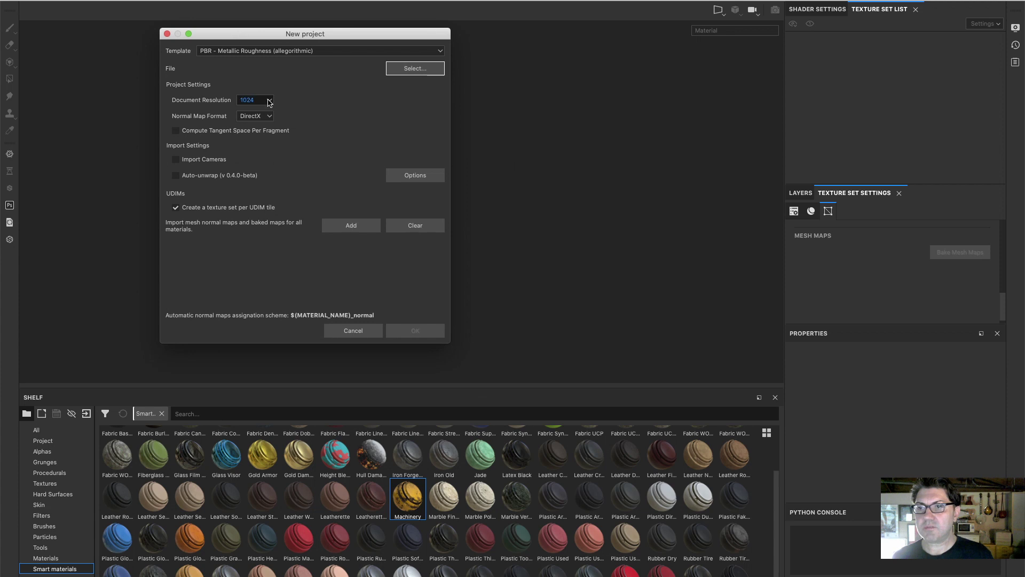
click(267, 100)
click(273, 138)
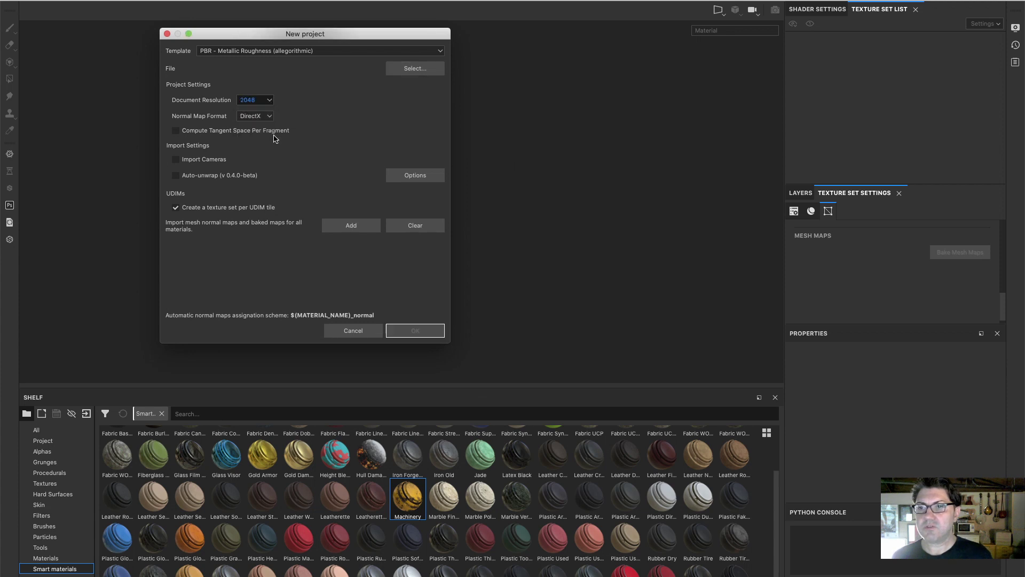
click(417, 69)
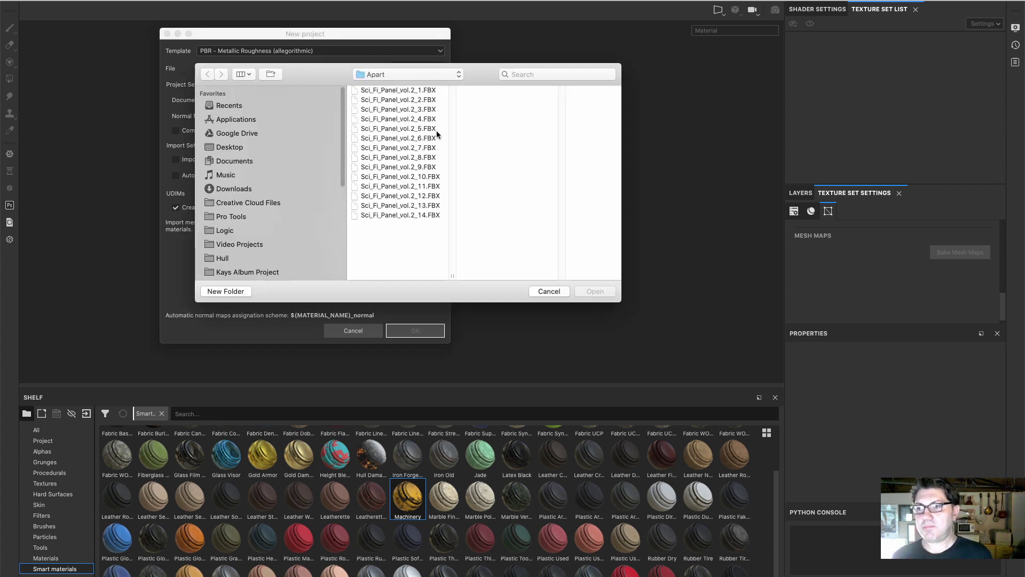
click(413, 177)
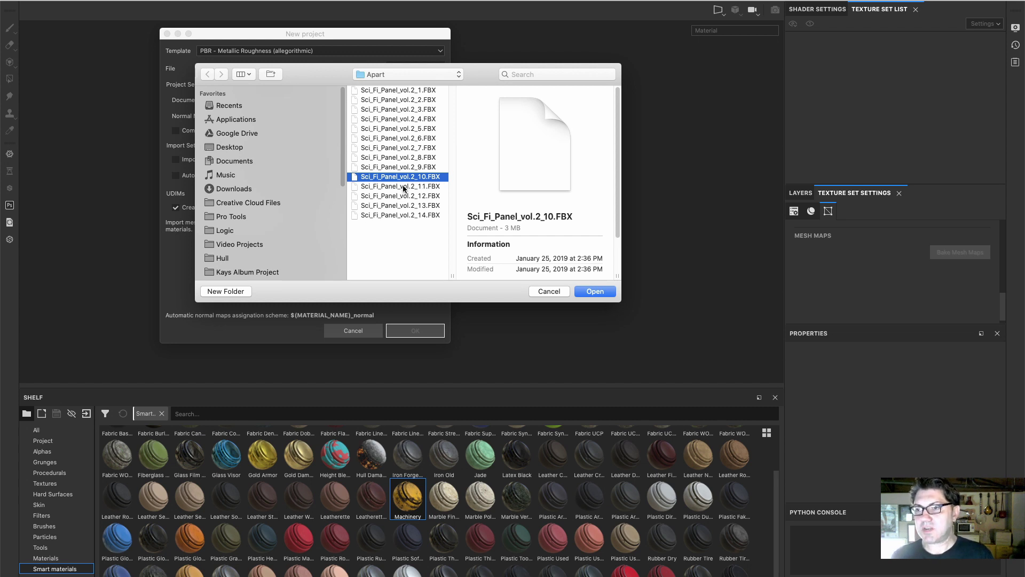
click(595, 292)
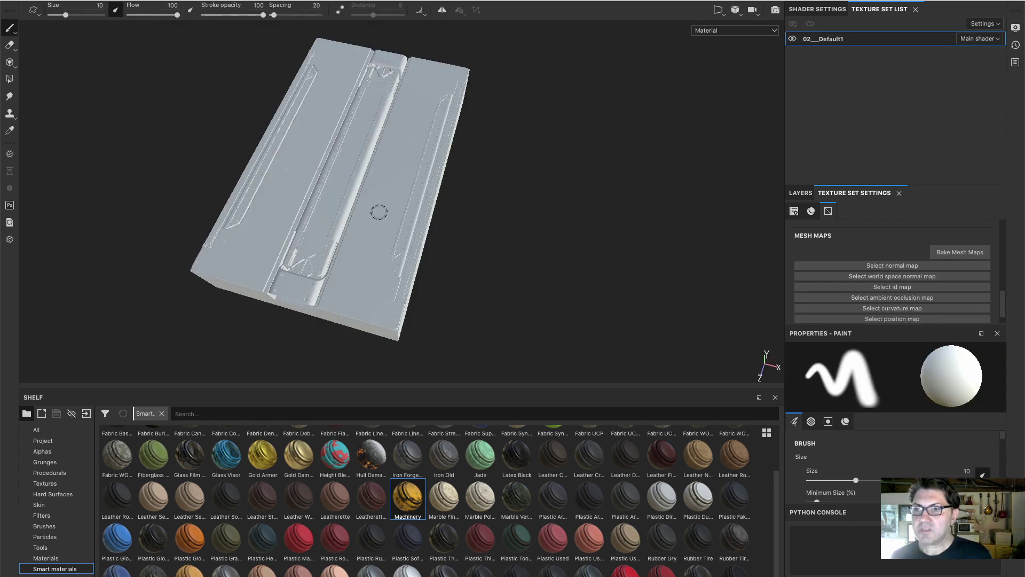
- Bake all mesh maps for the 02___Default1 texture set at an output size of 2048
alt+drag(378, 213, 333, 161)
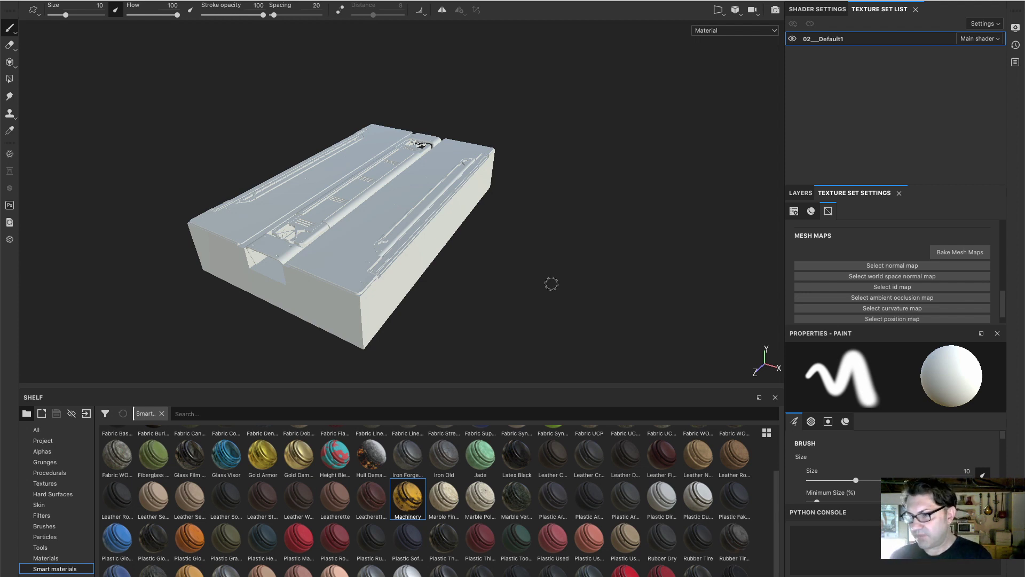
click(960, 253)
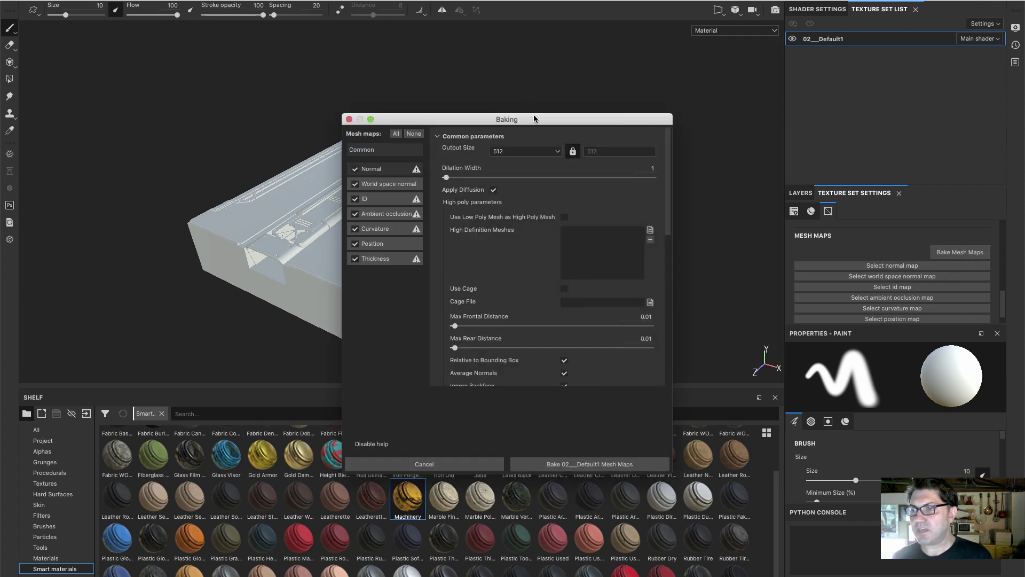
drag(534, 118, 494, 86)
click(486, 119)
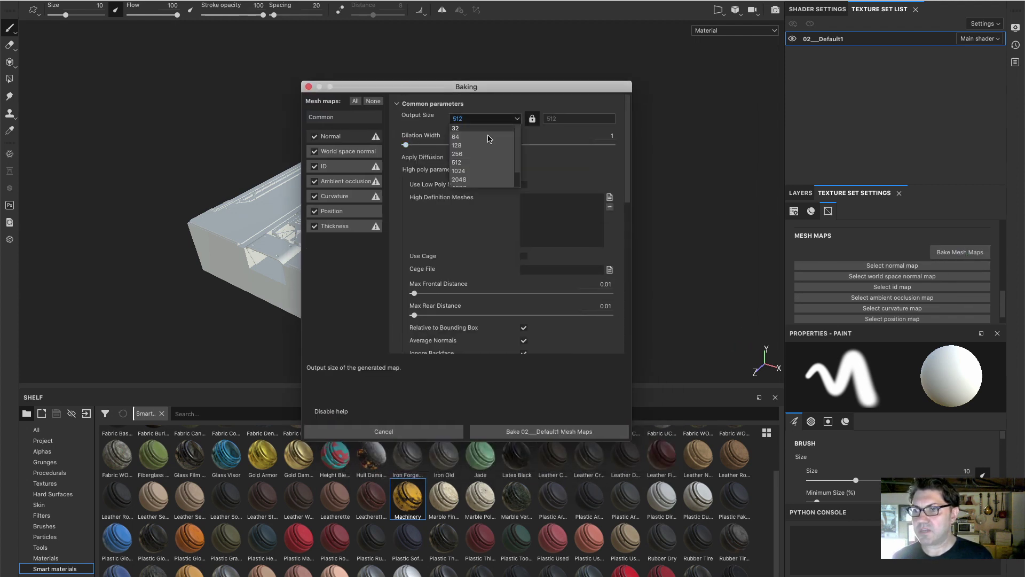
click(465, 180)
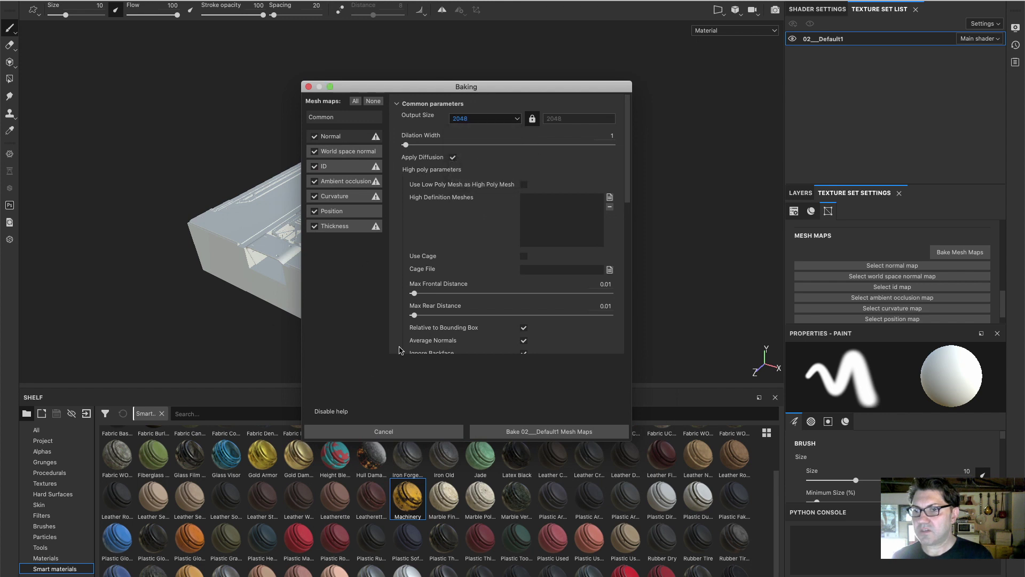
click(545, 434)
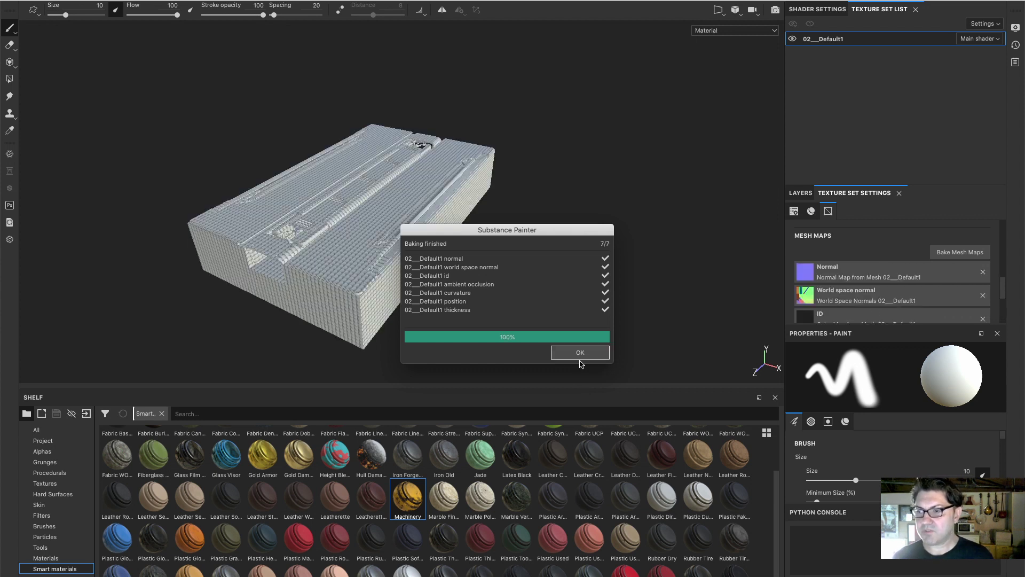
click(580, 352)
- Apply the Machinery smart material to the panel mesh and inspect its surface
alt+drag(334, 222, 412, 132)
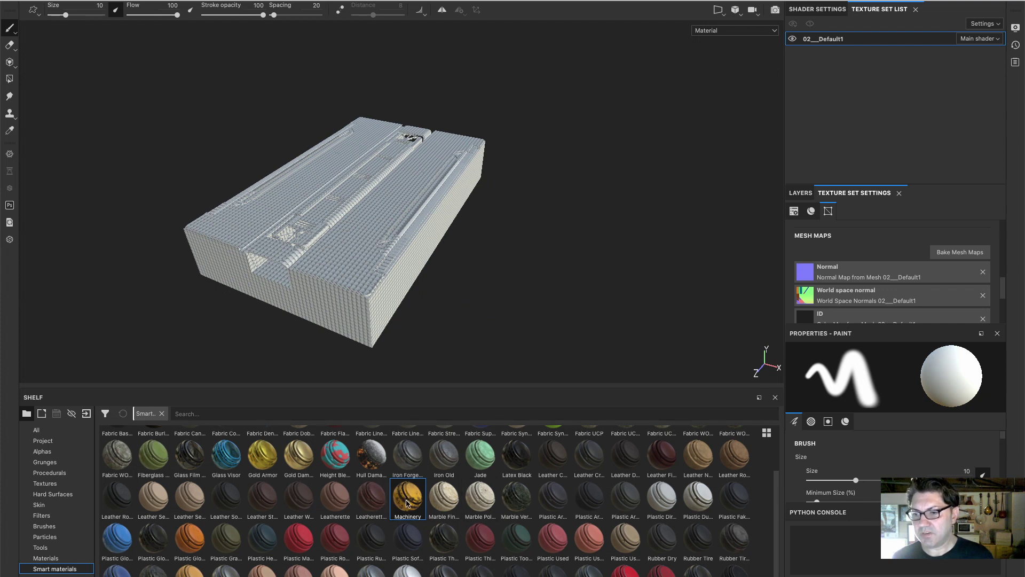
drag(406, 502, 336, 256)
scroll(336, 256, down, 2)
scroll(336, 259, up, 6)
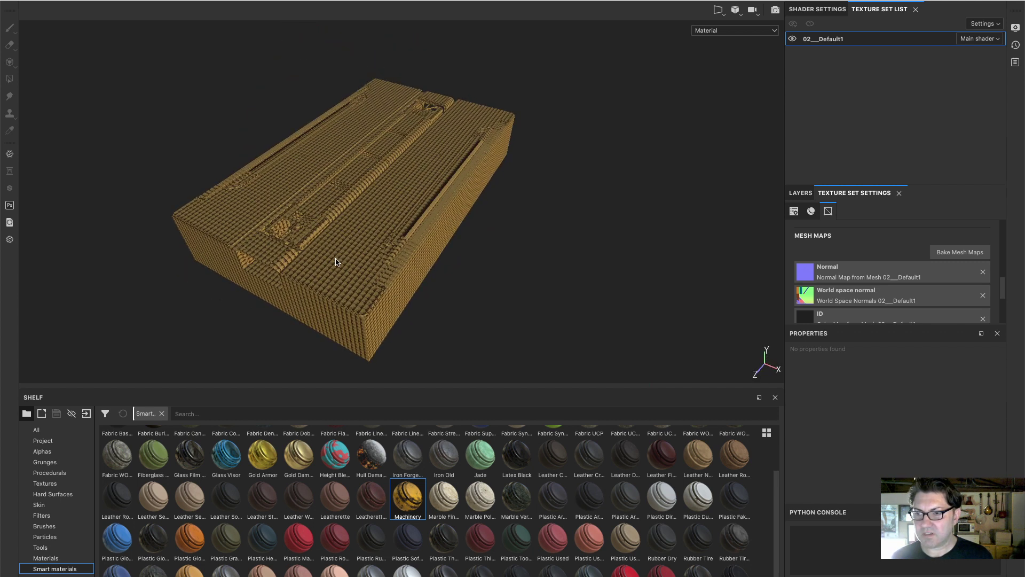
scroll(337, 261, down, 3)
alt+drag(346, 190, 419, 197)
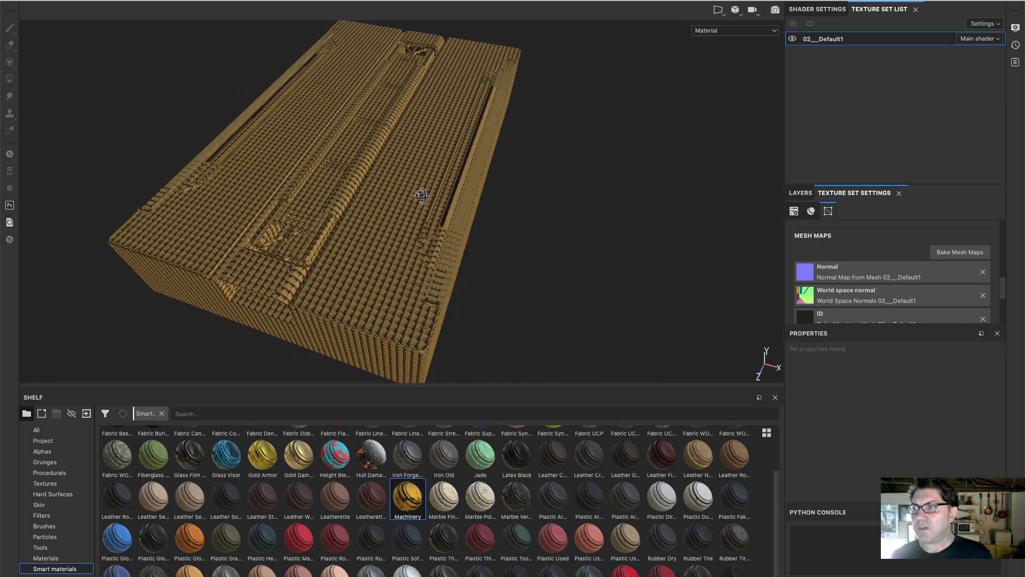
- Show the 3D and 2D views side by side and examine how the panel's UV islands are laid out
click(718, 9)
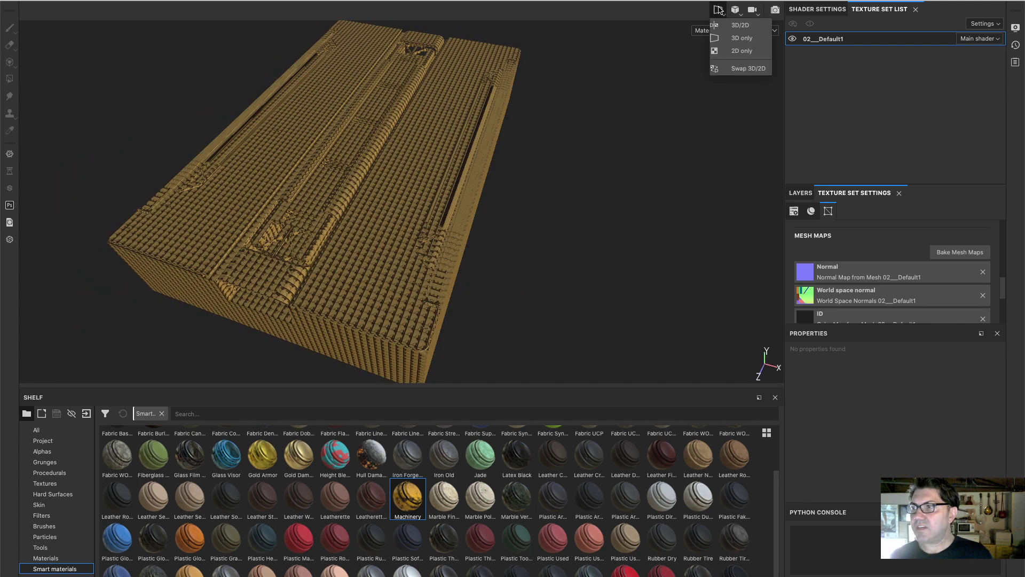
click(741, 27)
scroll(614, 225, up, 4)
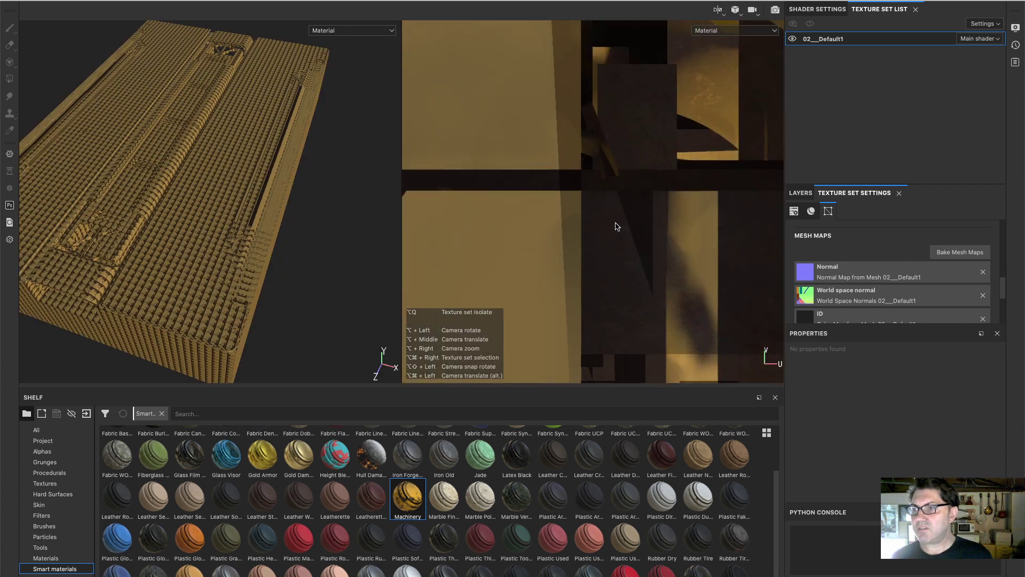
scroll(617, 227, down, 6)
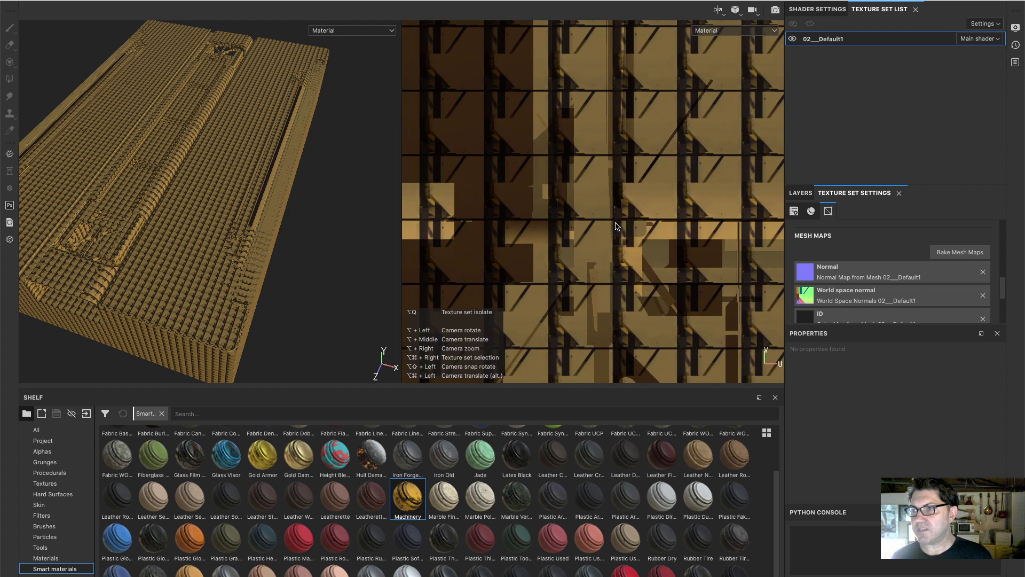
scroll(615, 225, down, 6)
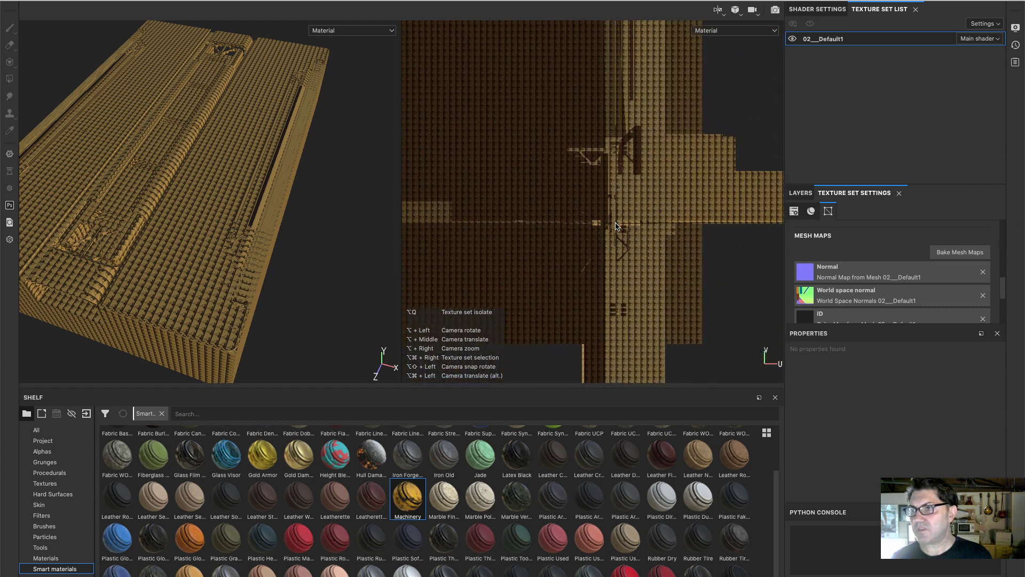
scroll(615, 225, down, 6)
alt+drag(247, 203, 217, 172)
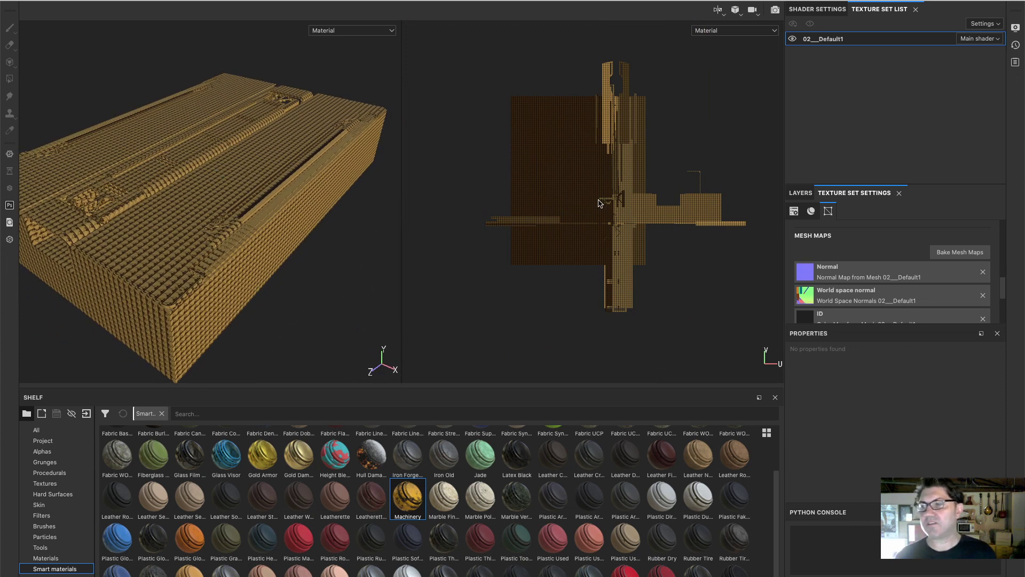
middle_drag(608, 206, 575, 204)
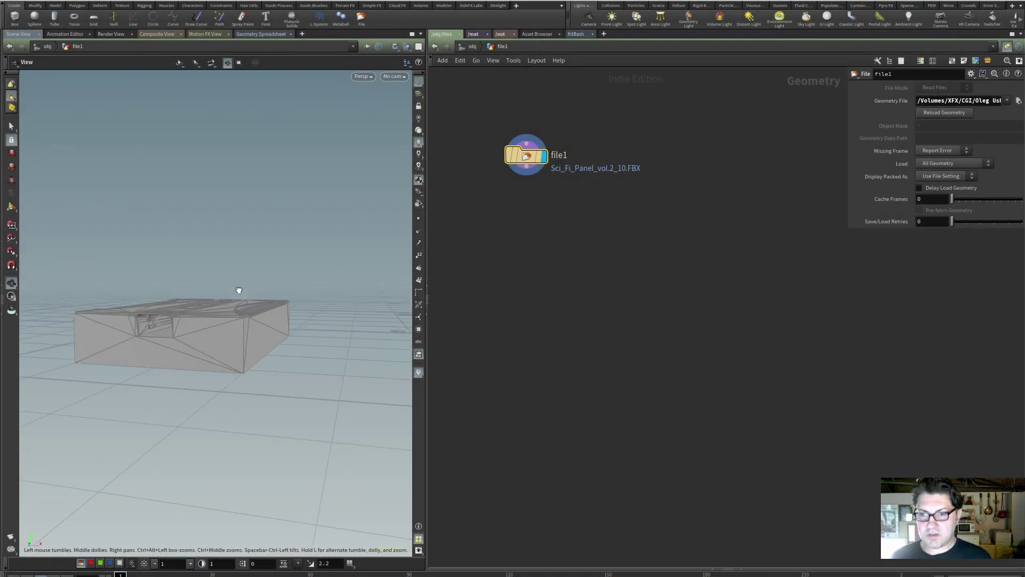
- Switch to Houdini and examine the panel mesh, both in perspective and as a fully framed UV layout
drag(238, 288, 231, 318)
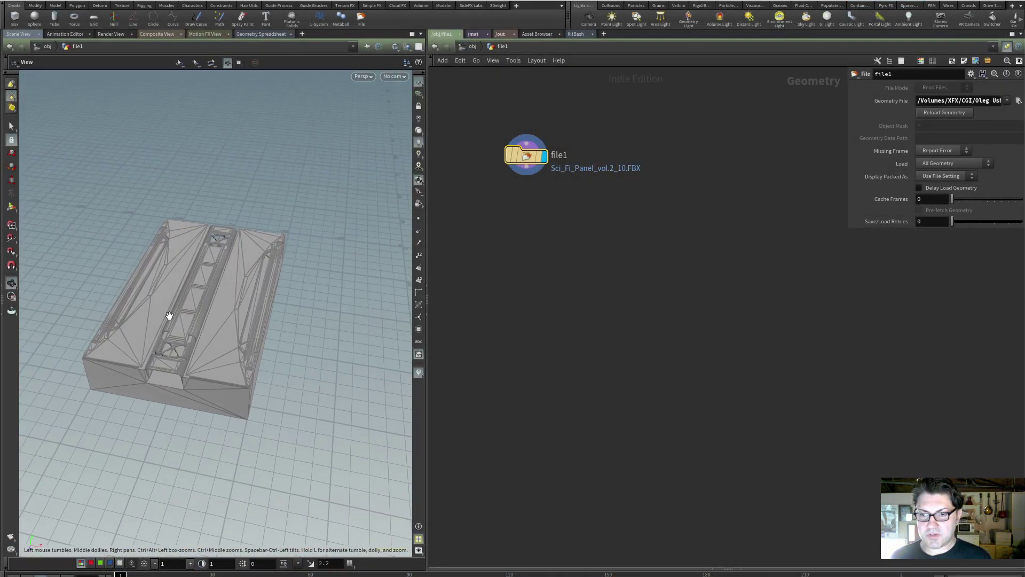
scroll(168, 315, up, 3)
drag(167, 315, 220, 327)
key(Delete)
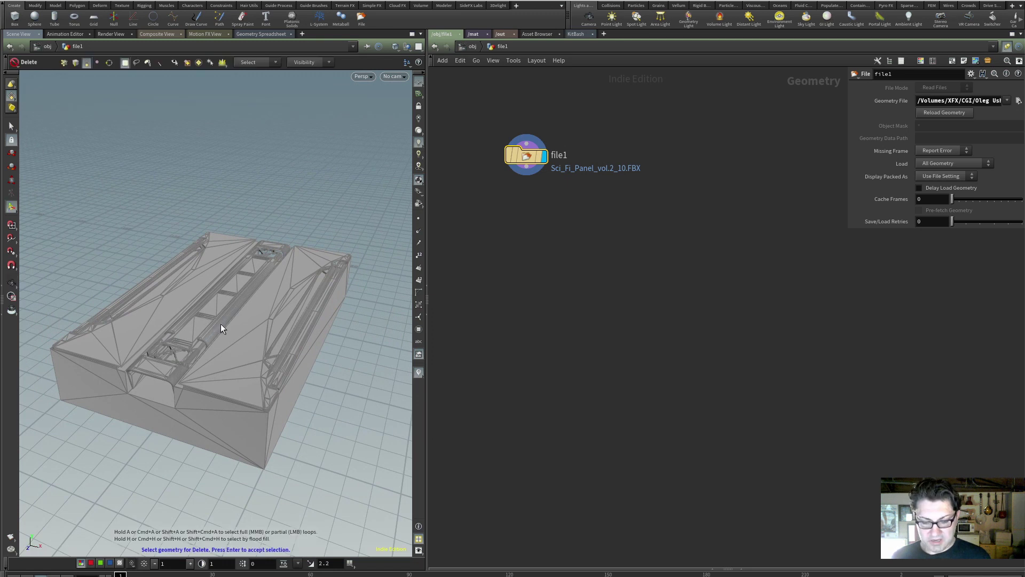
key(space+5)
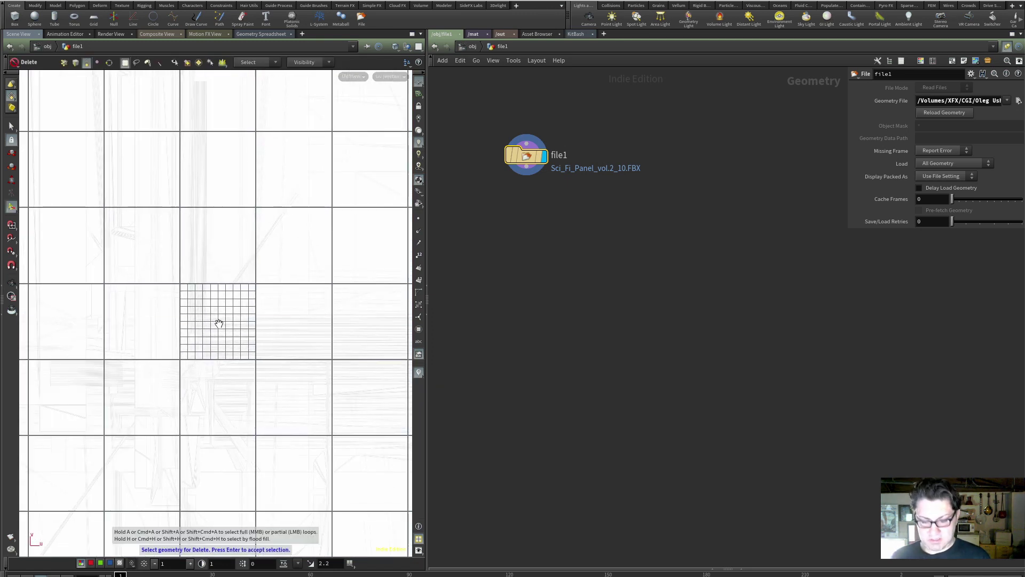
key(space+h)
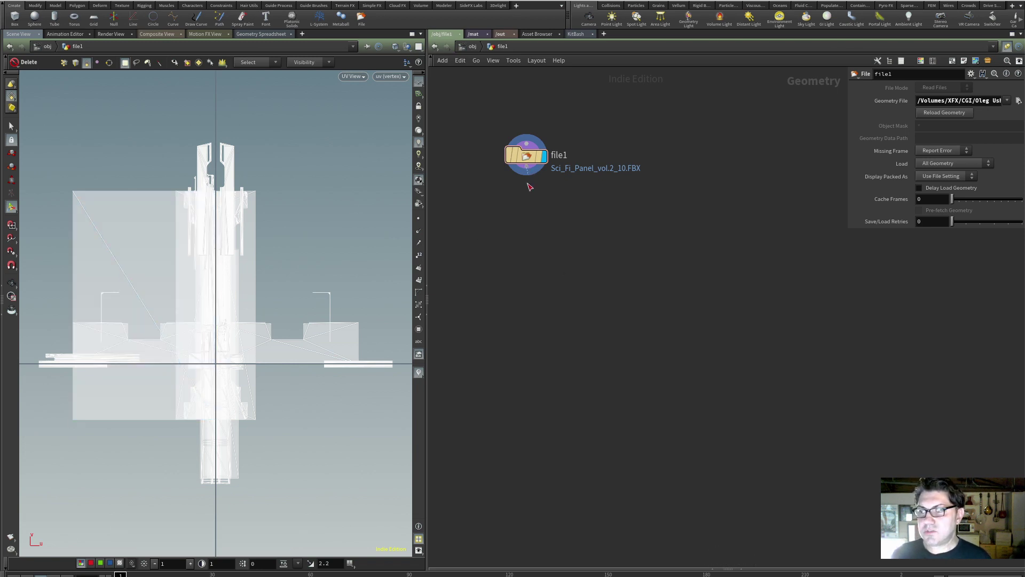
- Add a UV Layout node below the file1 node to repack the panel's UV islands
key(Tab)
text(uvl)
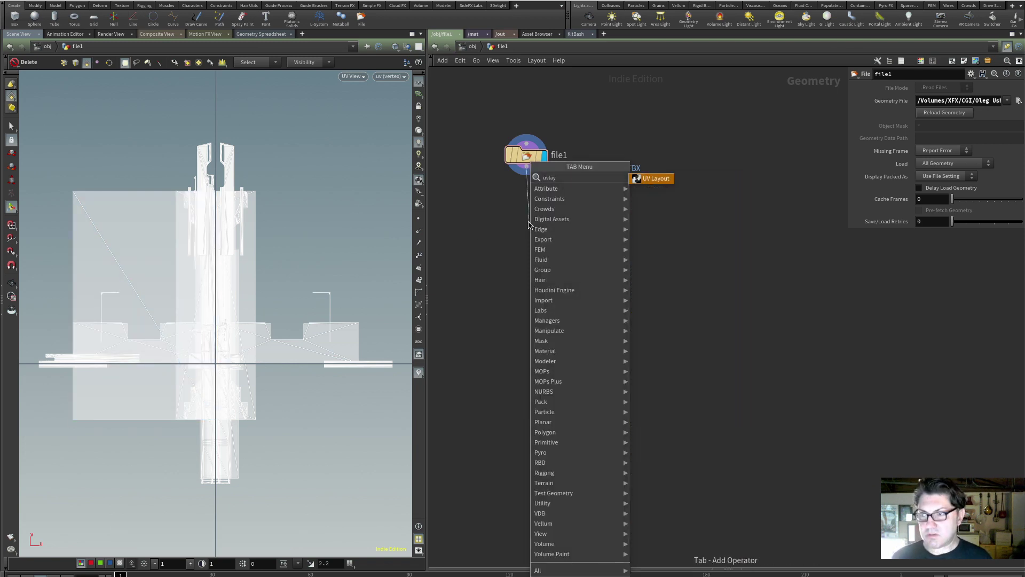
key(Return)
click(547, 227)
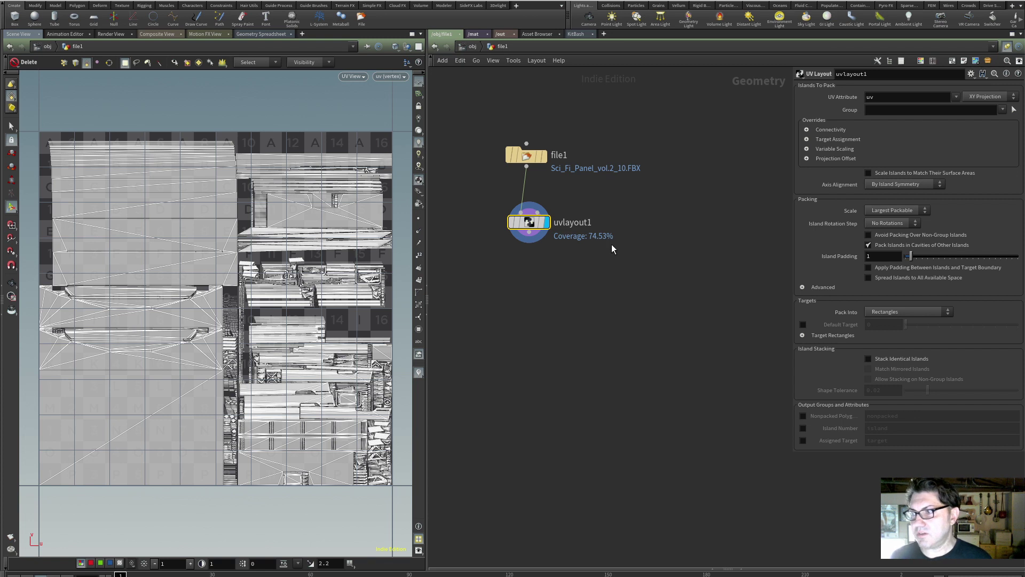
- Try an island rotation step of 180° on the UV Layout node and settle on 90°
click(898, 225)
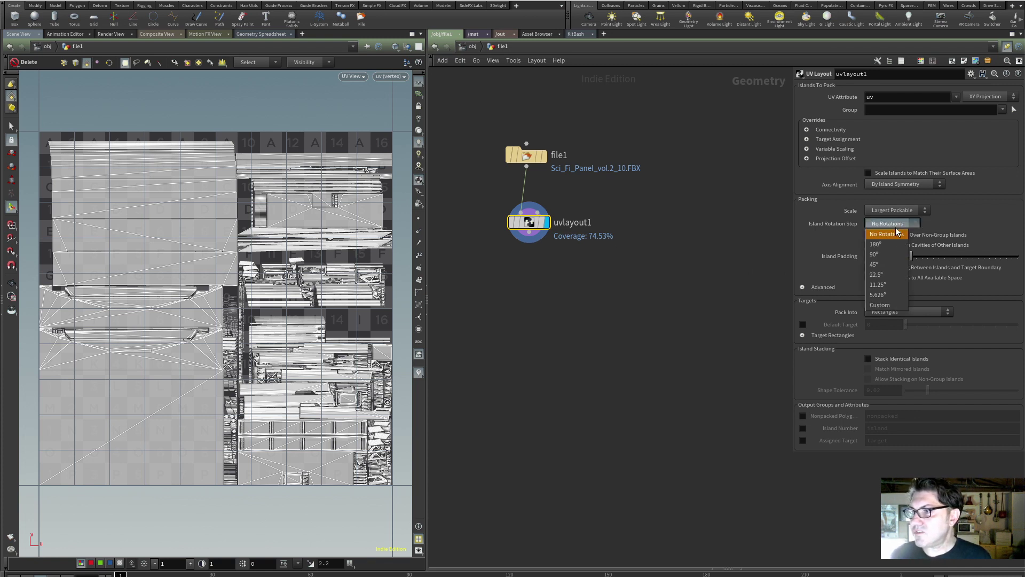
click(876, 244)
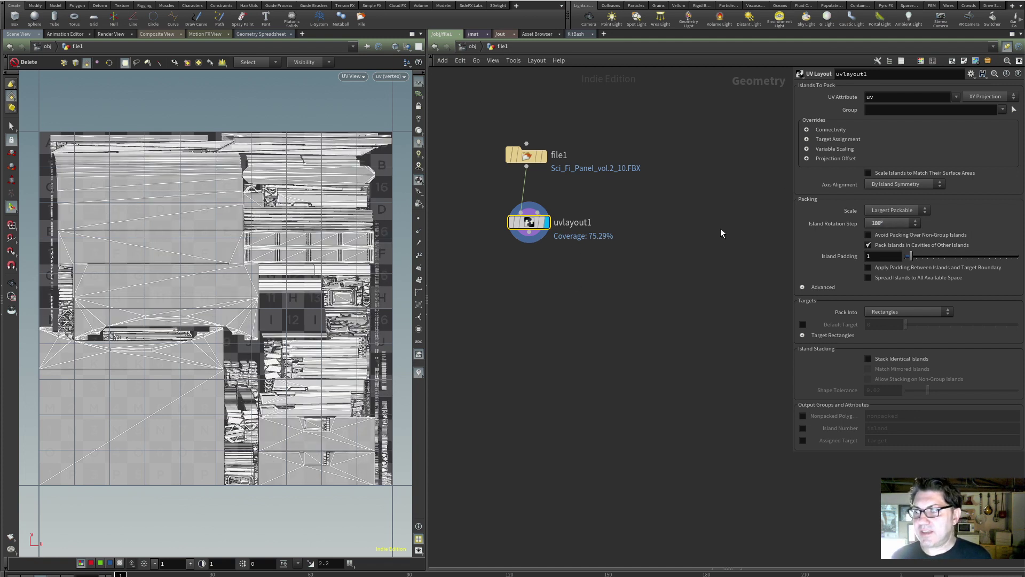
click(876, 224)
click(883, 255)
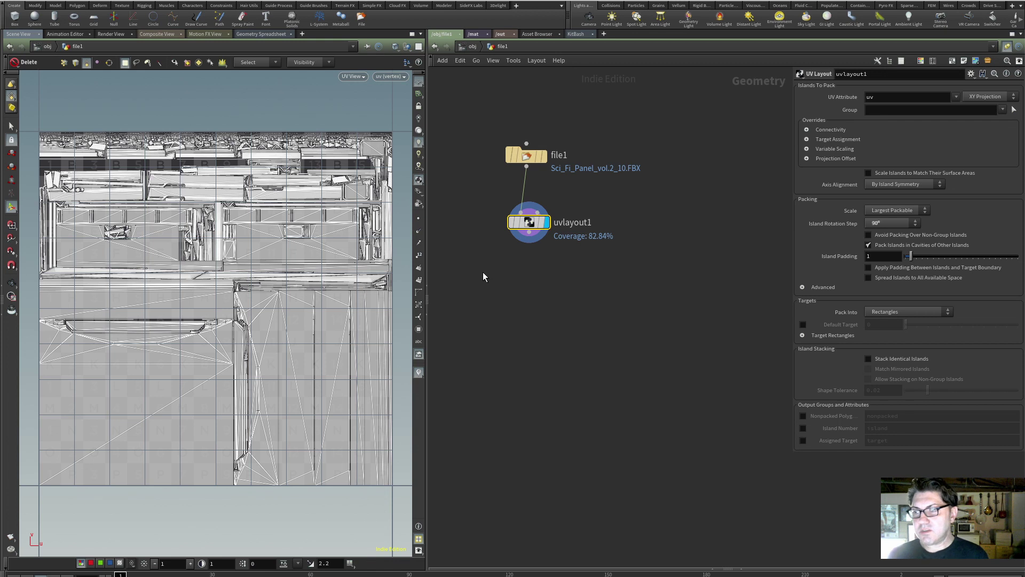
- Go up to object level and export /obj/file1 as a Filmbox FBX for the current frame
click(472, 47)
click(96, 1)
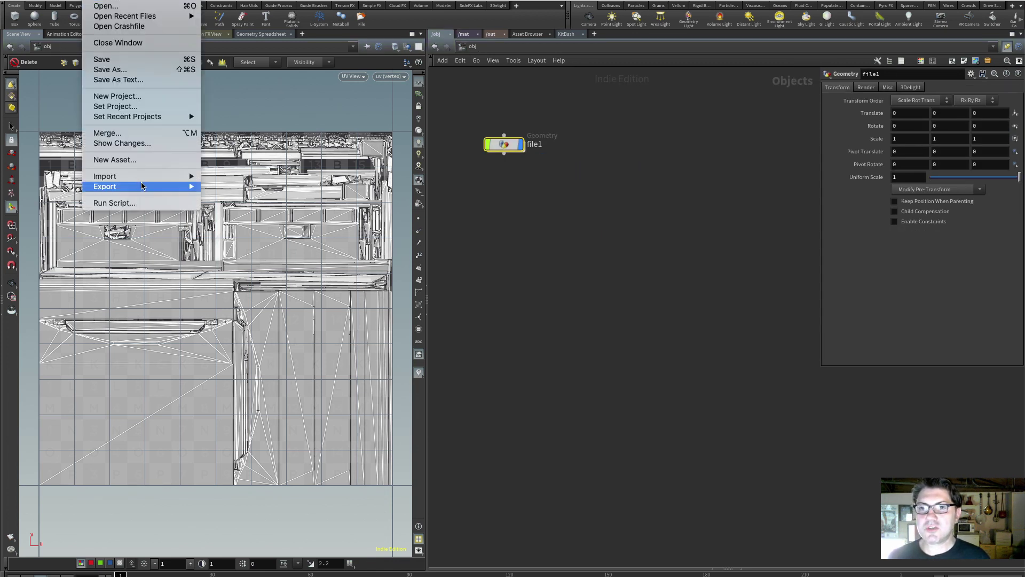
mouse_move(140, 188)
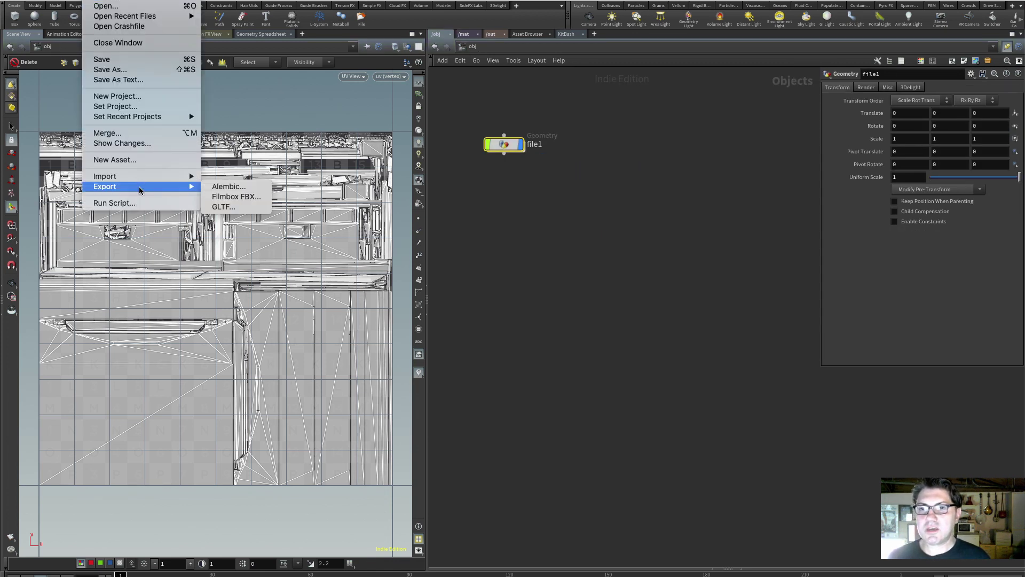
click(237, 196)
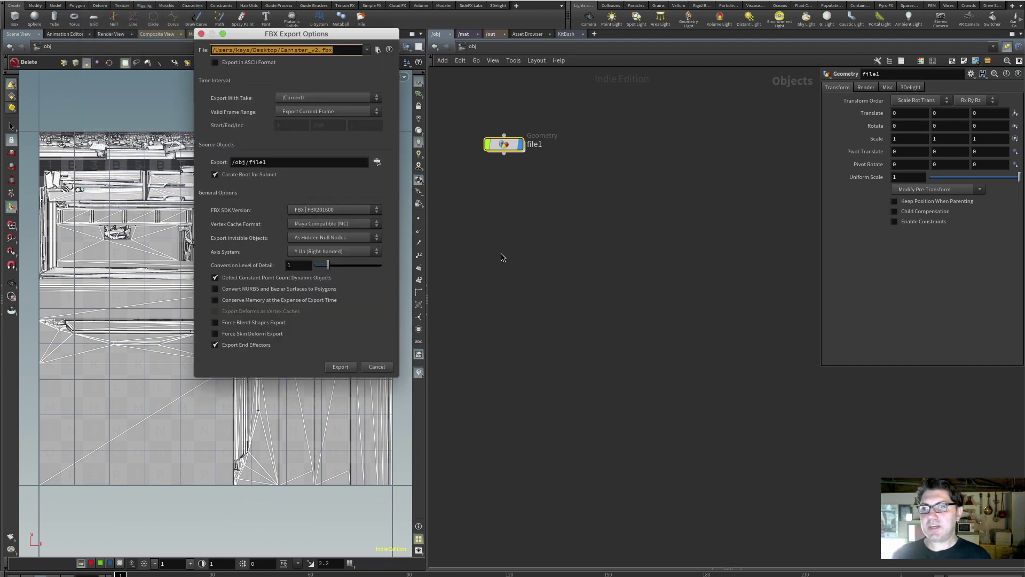
click(377, 162)
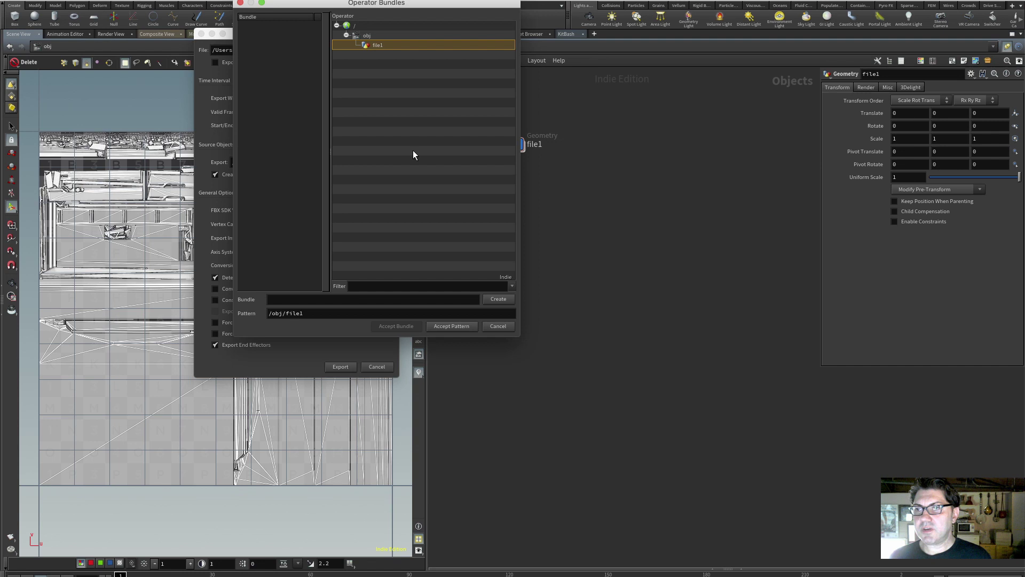
click(453, 327)
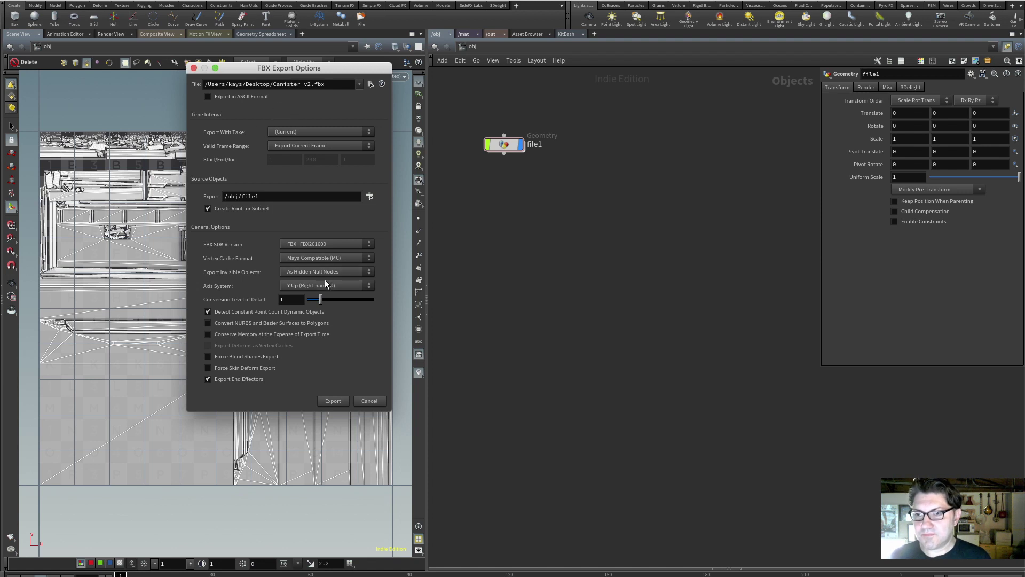
click(334, 399)
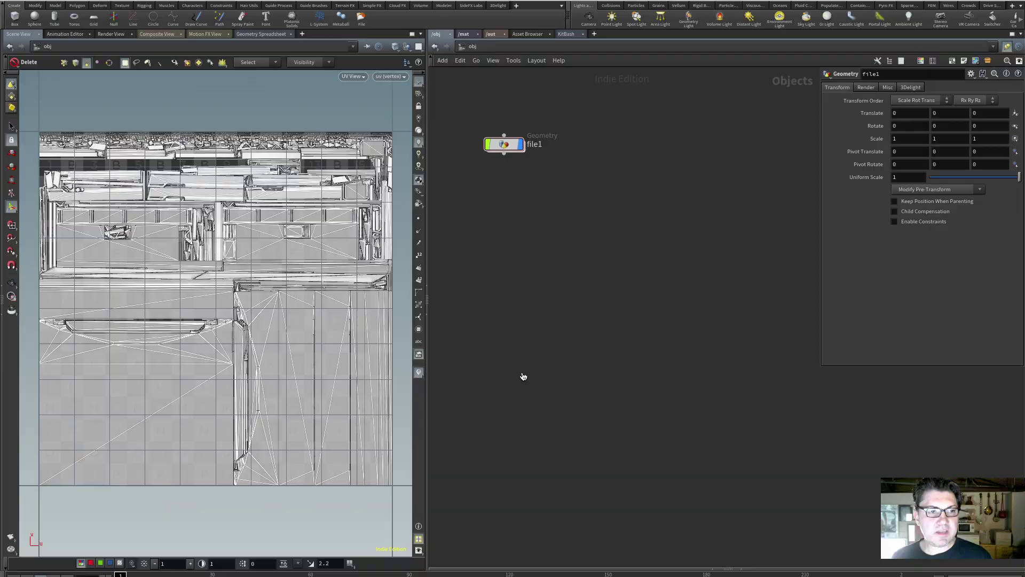
- Switch to Substance Painter and start a new project with the repacked panel mesh, discarding the current project's changes
key(alt+Tab)
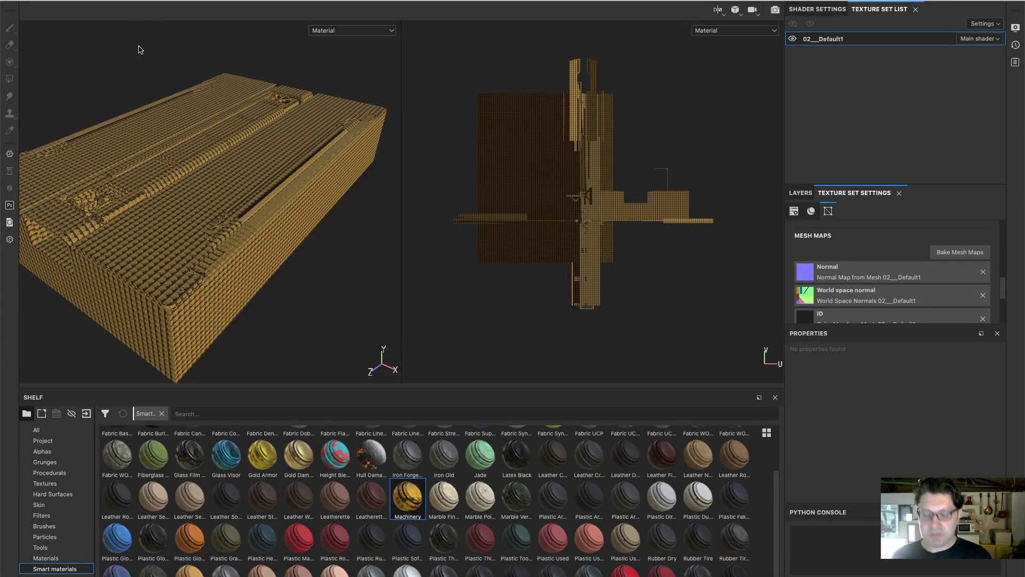
alt+drag(197, 179, 215, 198)
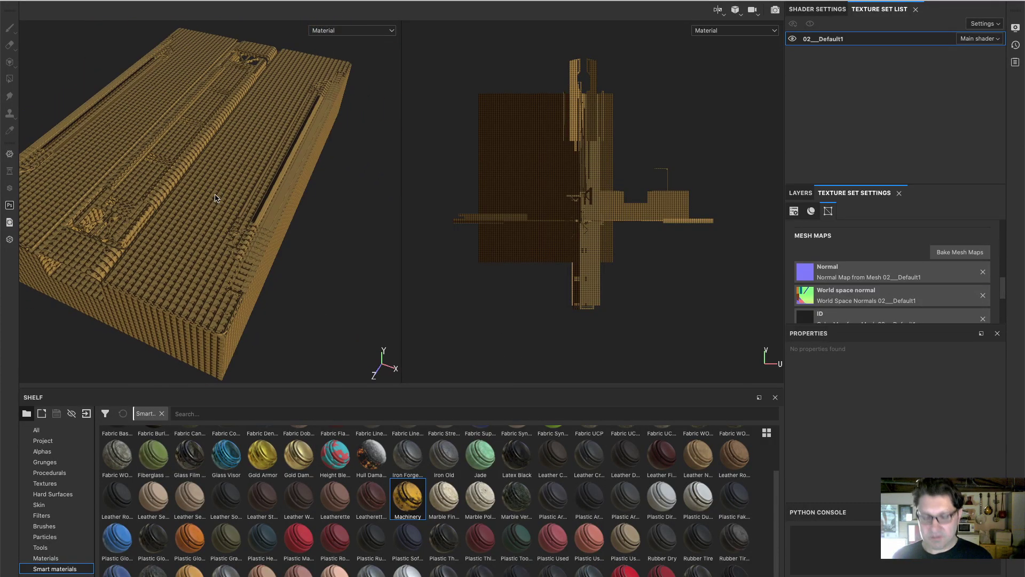
key(super+n)
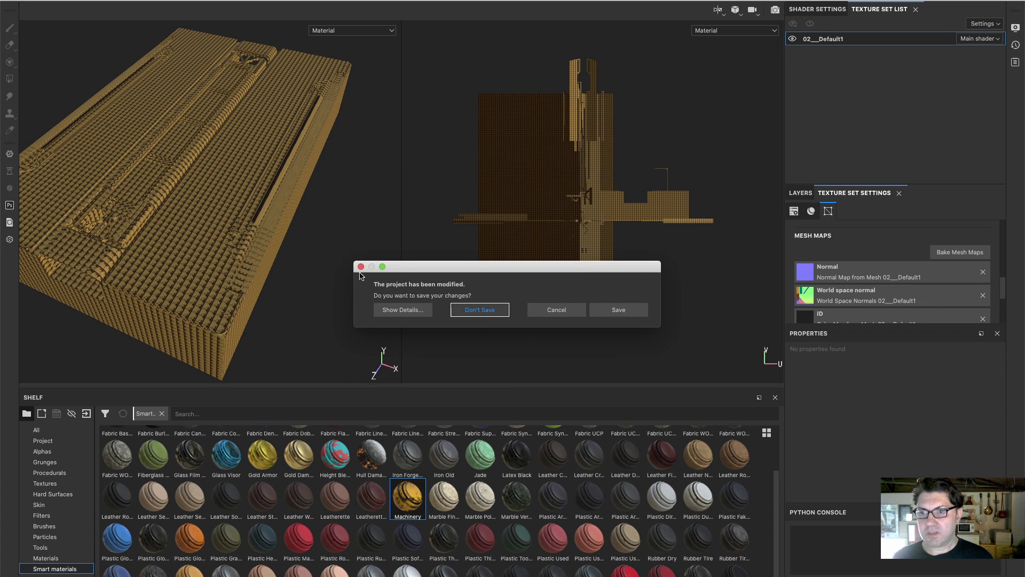
click(475, 311)
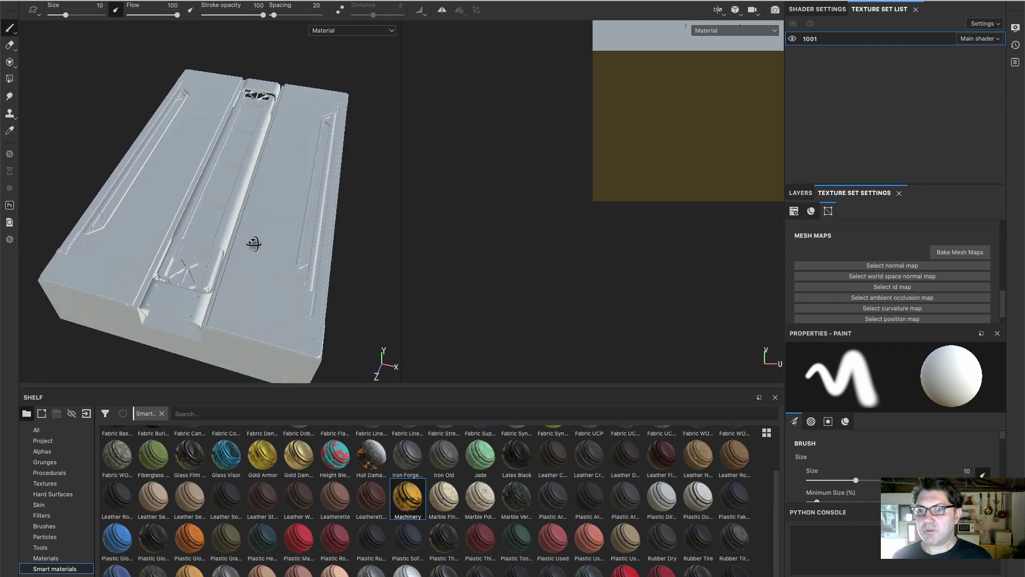
- Examine the repacked panel and its fully framed UV layout, and finish with only the 3D view shown
alt+drag(254, 243, 229, 217)
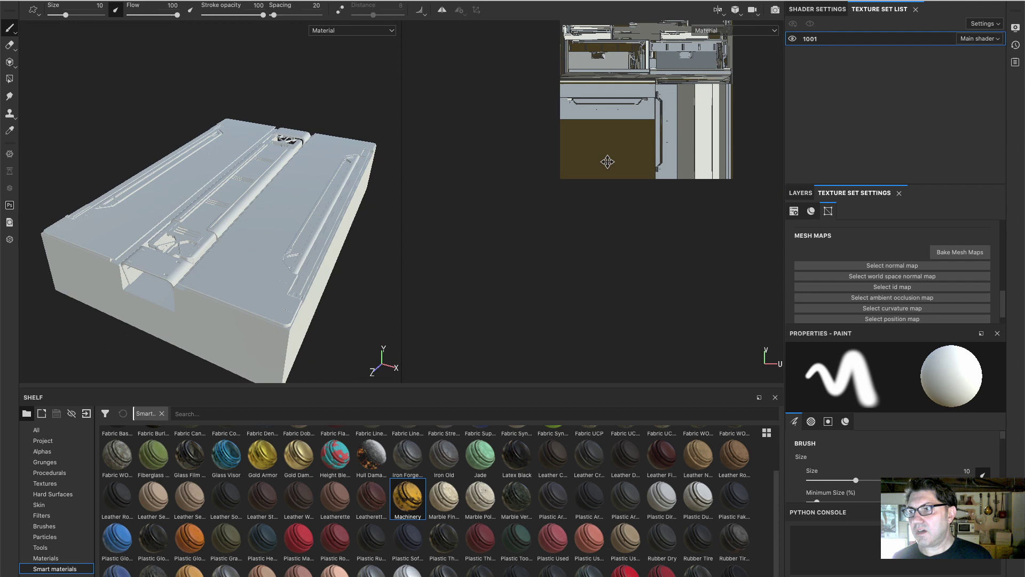
middle_drag(606, 161, 538, 279)
scroll(549, 253, down, 2)
scroll(548, 254, up, 2)
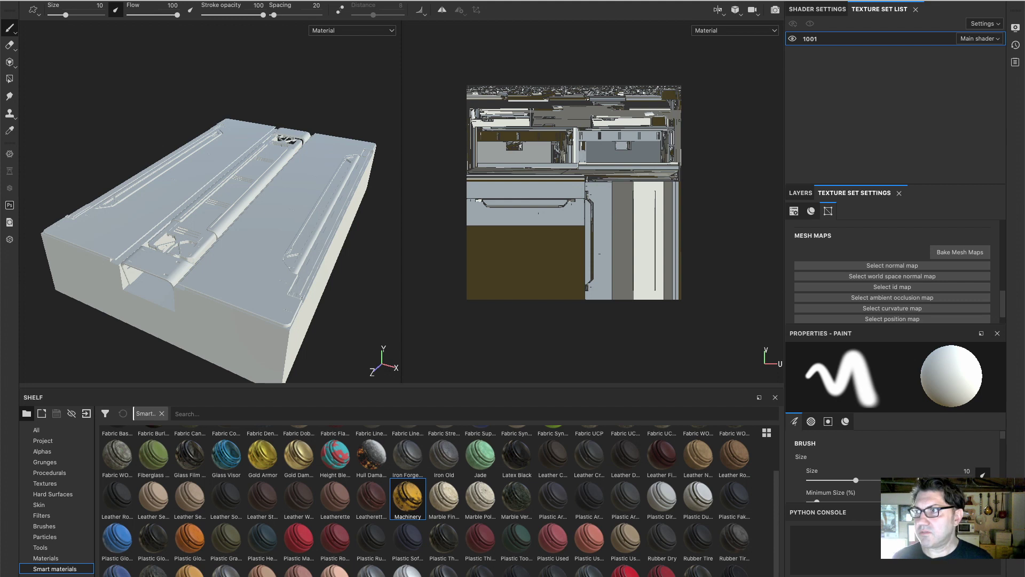
click(719, 10)
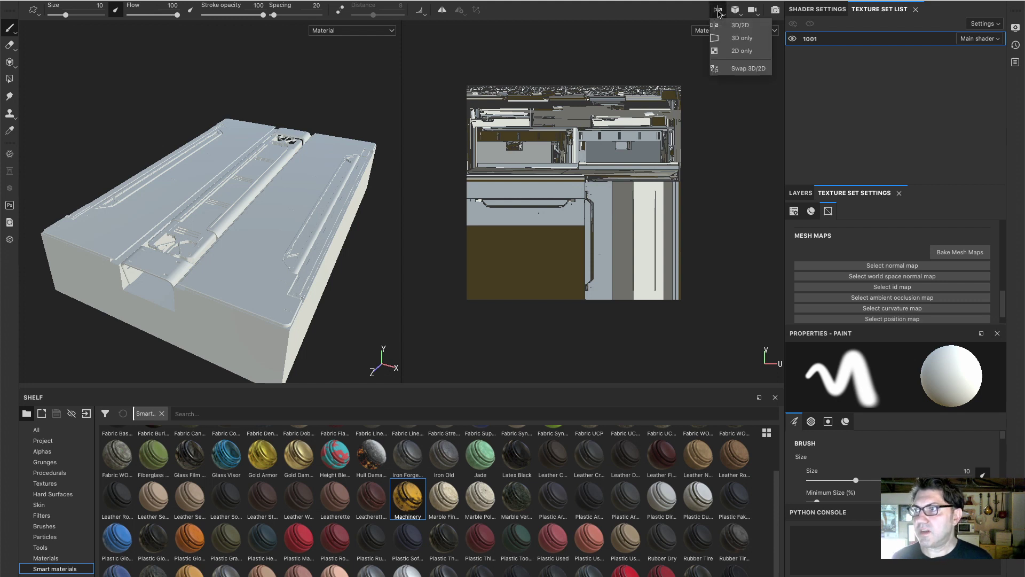
click(733, 39)
mouse_move(512, 272)
alt+mouse_down()
mouse_move(491, 267)
mouse_move(512, 259)
alt+mouse_up()
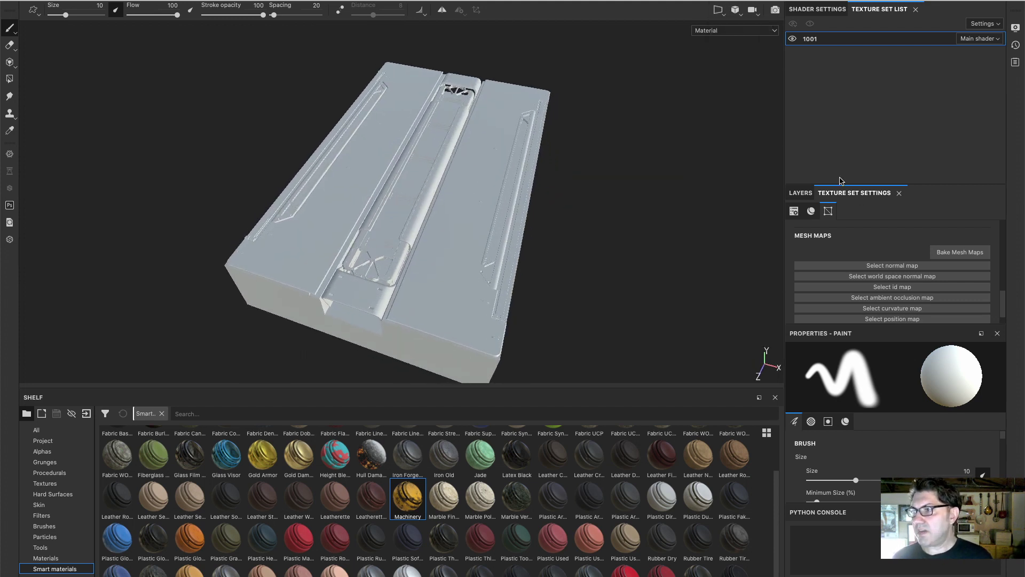
- Bake all mesh maps for texture set 1001 at an output size of 2048
click(969, 253)
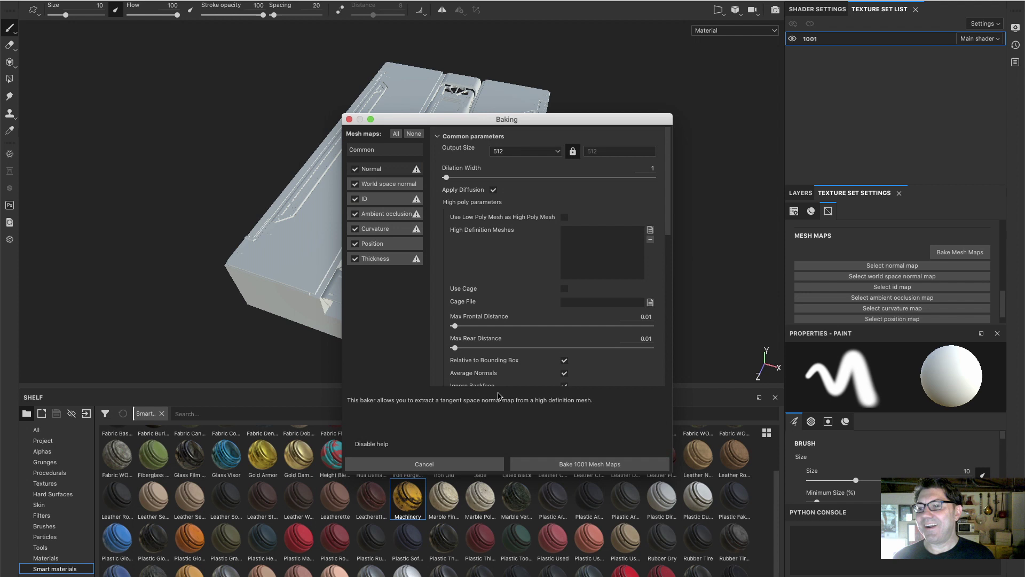
click(528, 155)
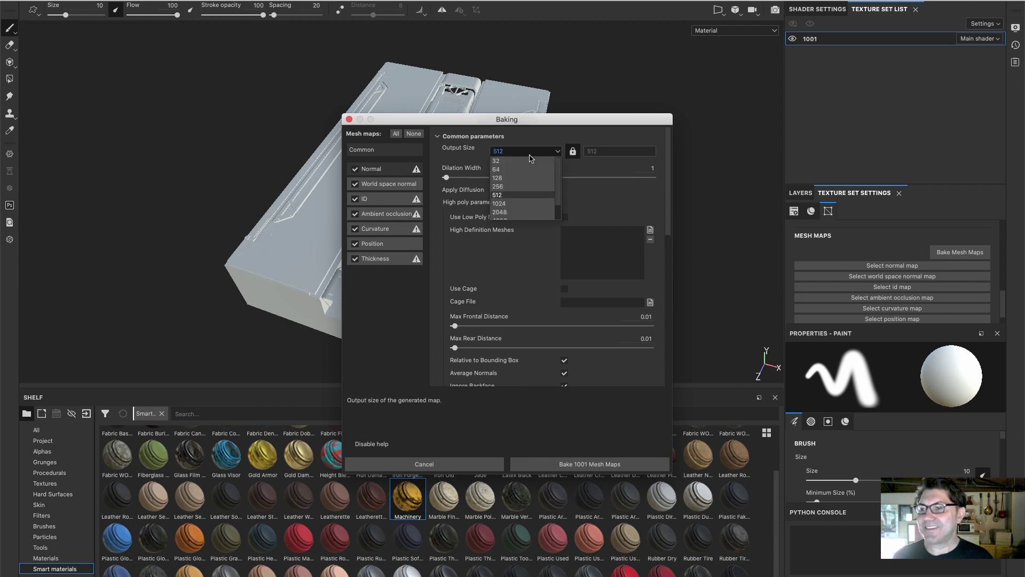
click(518, 213)
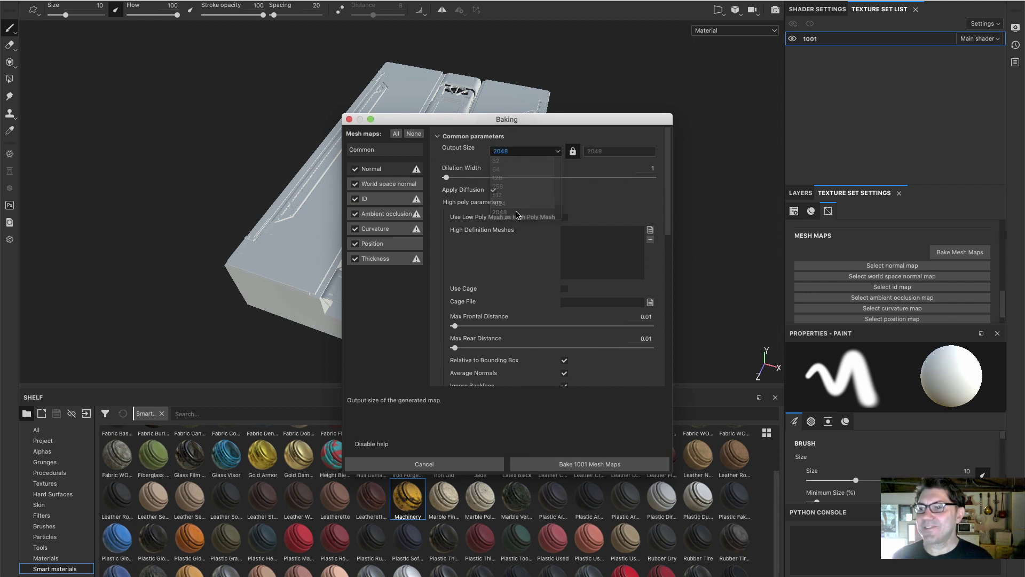
click(604, 465)
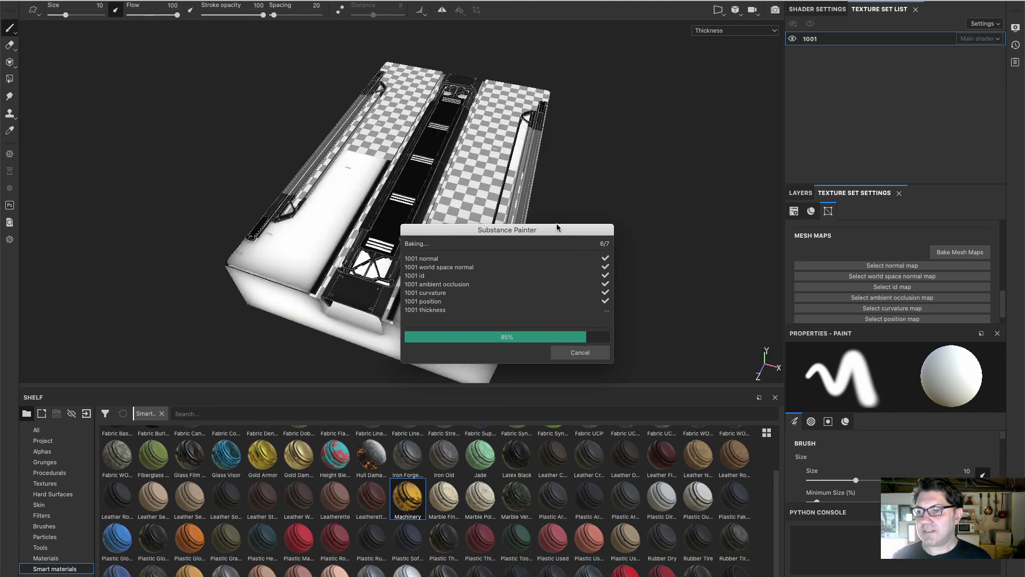
drag(555, 231, 689, 201)
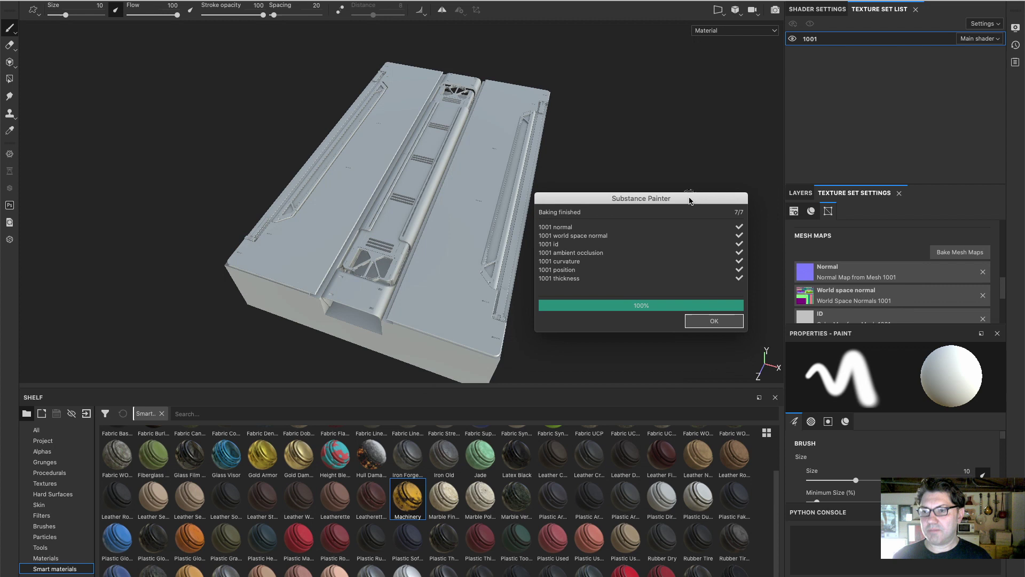
click(721, 324)
- Apply the Machinery smart material to the panel and view it from the opposite side
mouse_move(446, 283)
alt+mouse_down()
mouse_move(421, 240)
mouse_move(341, 188)
alt+mouse_up()
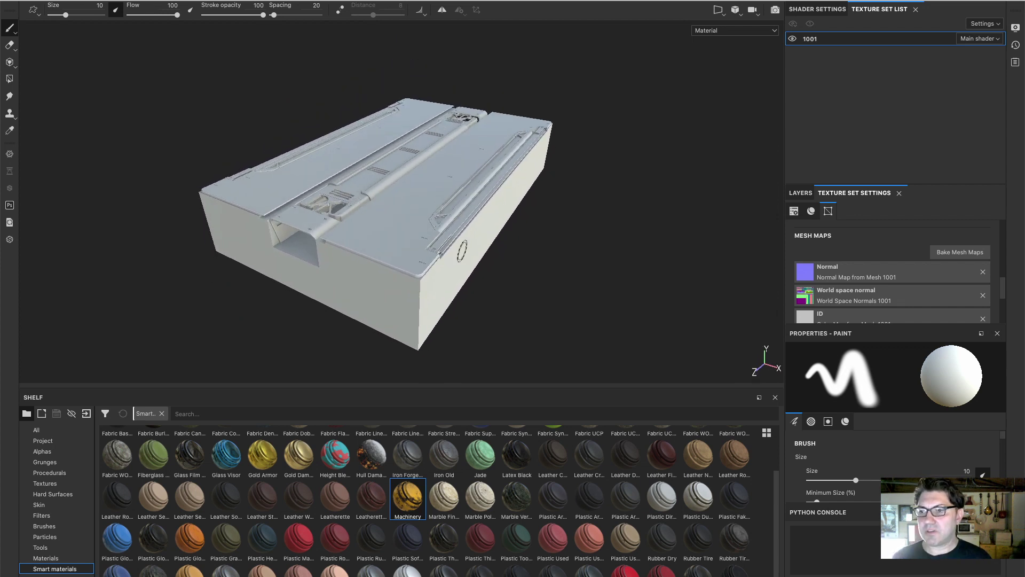
alt+drag(409, 209, 453, 206)
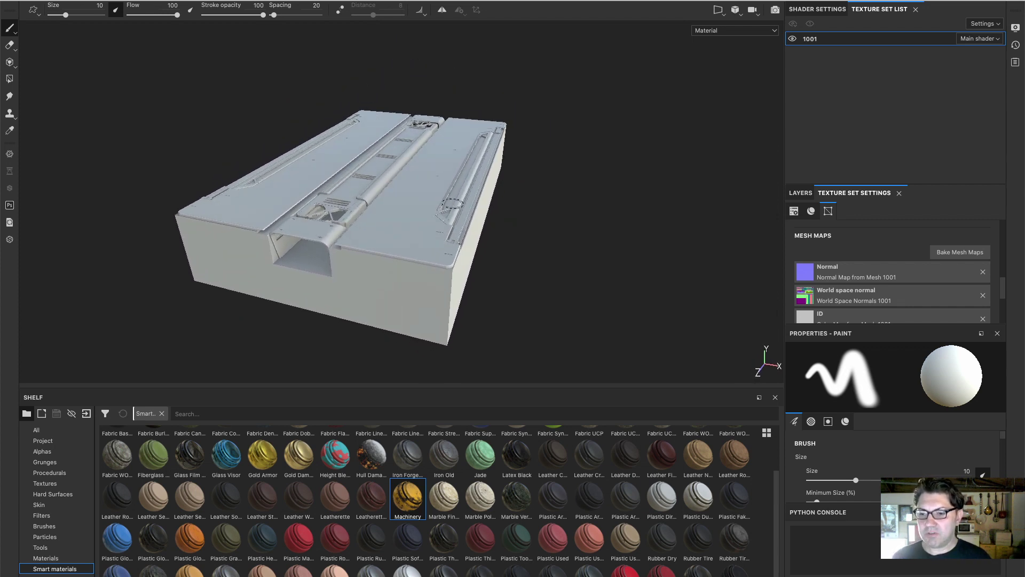
drag(408, 498, 427, 233)
alt+middle_drag(416, 218, 359, 211)
alt+drag(359, 212, 316, 207)
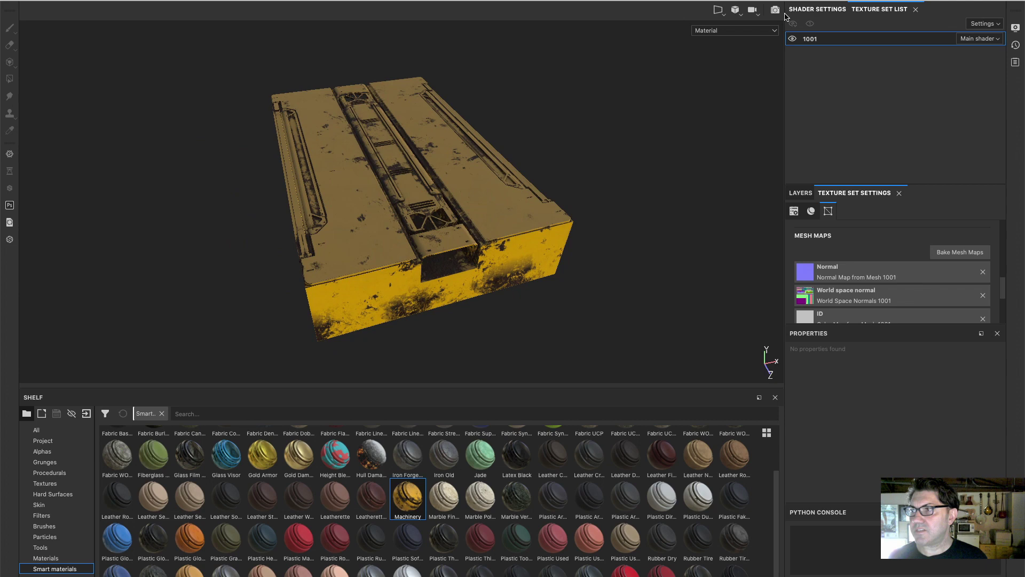
- Render the textured panel in its outdoor environment, examine it from several angles, and return to painting mode
key(F10)
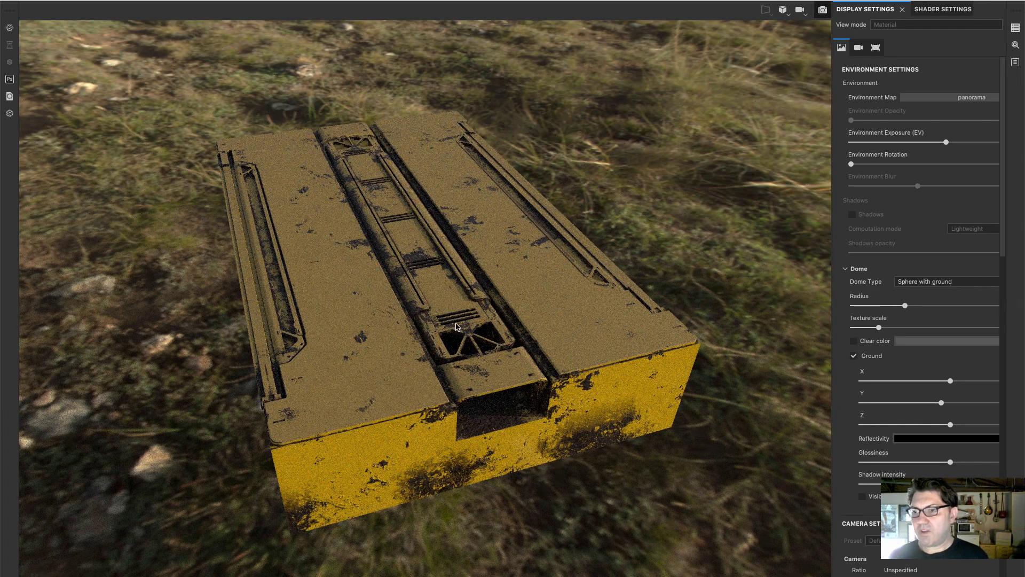
alt+drag(456, 308, 567, 300)
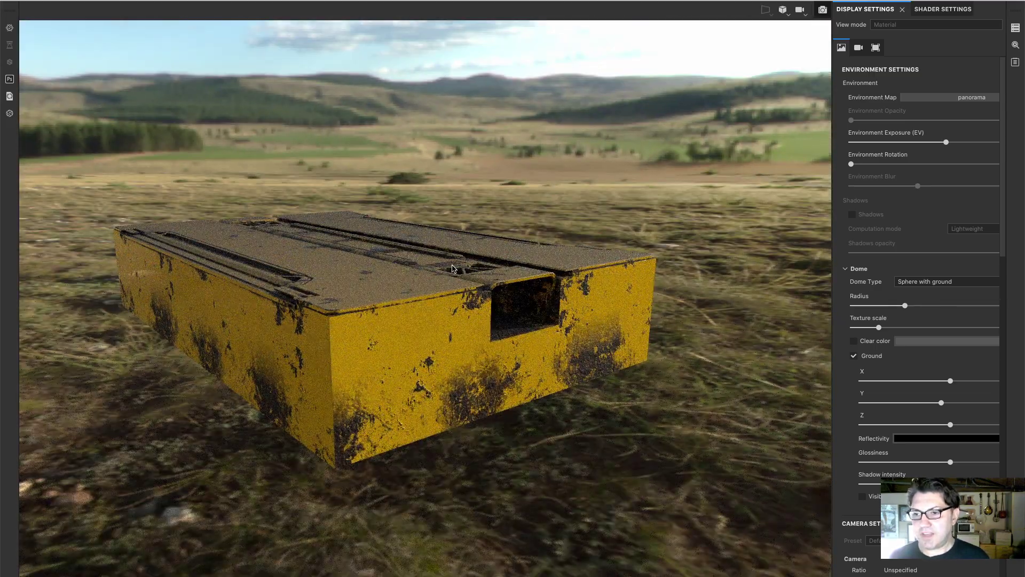
alt+drag(462, 254, 323, 326)
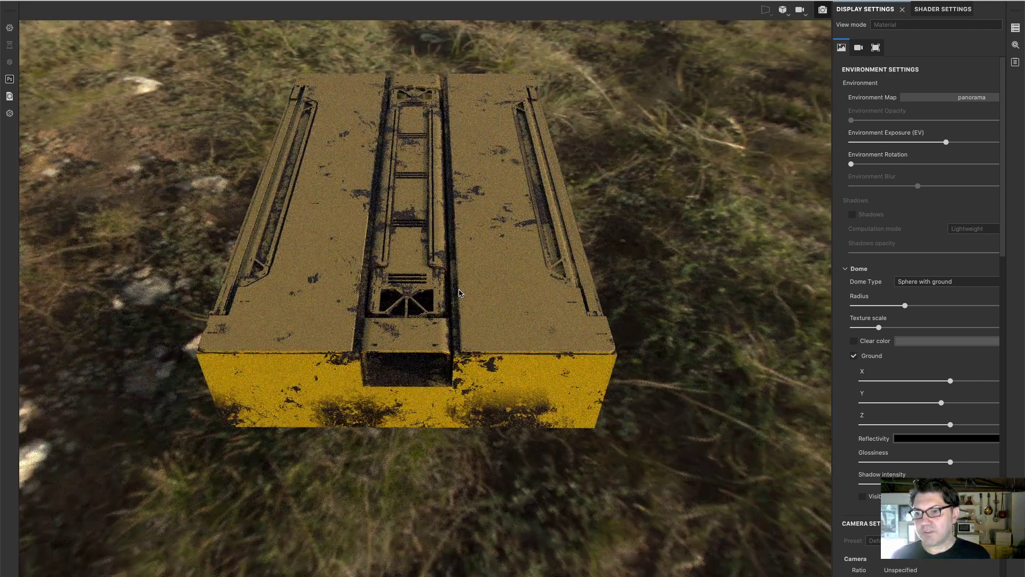
click(823, 10)
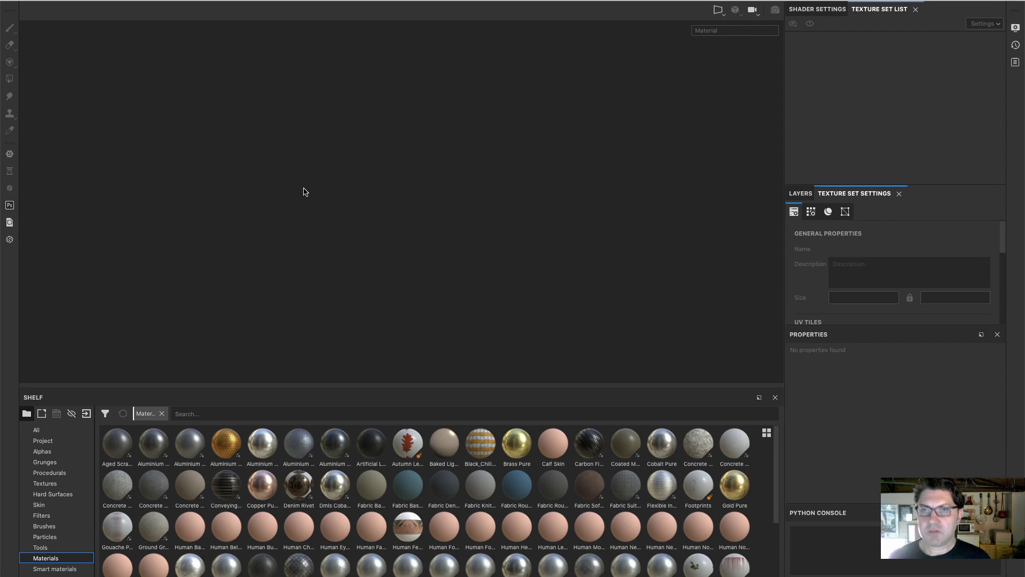
- Create a new PBR - Metallic Roughness project for the canister mesh with a document resolution of 2048
key(super+n)
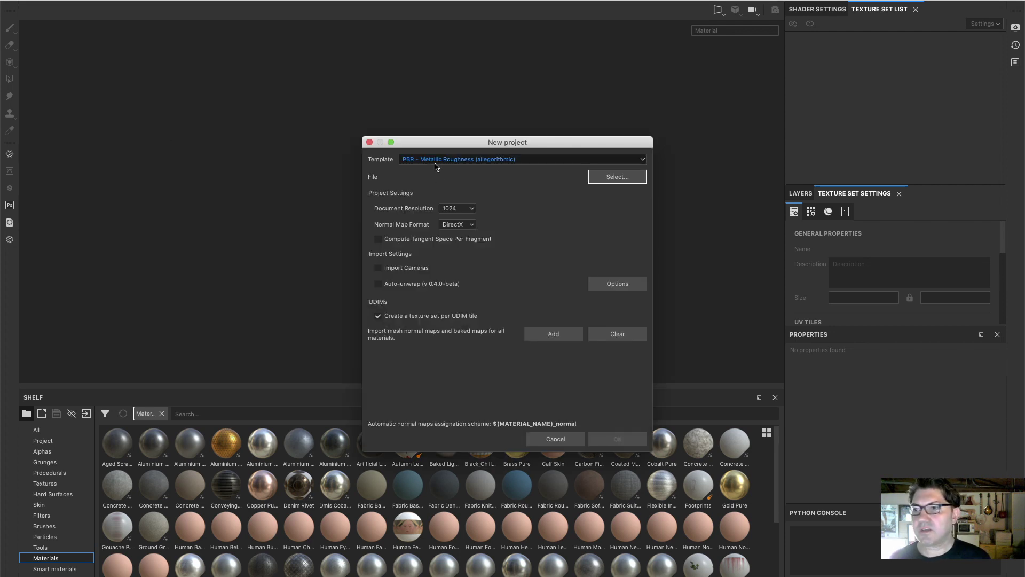
click(324, 126)
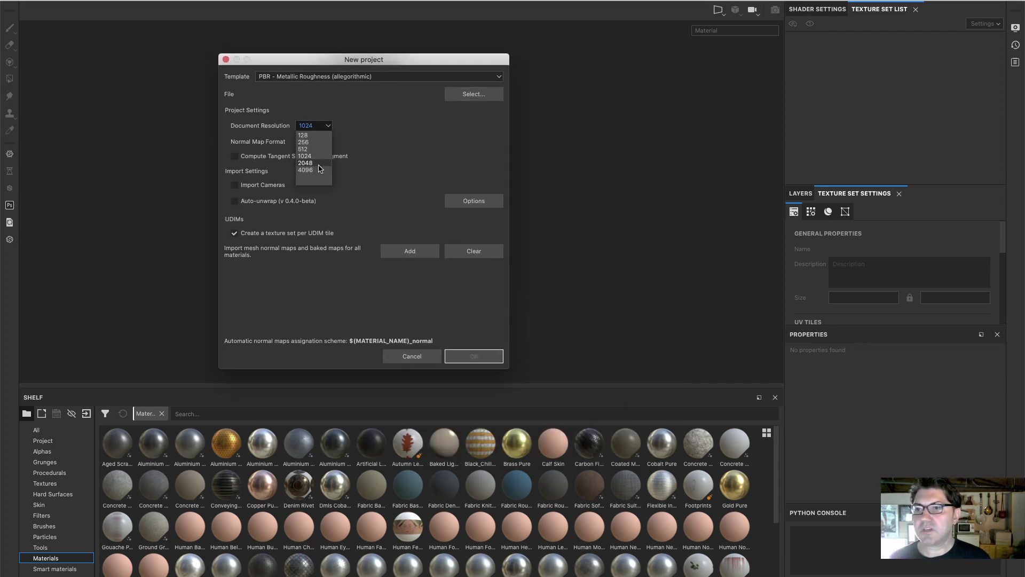
click(309, 164)
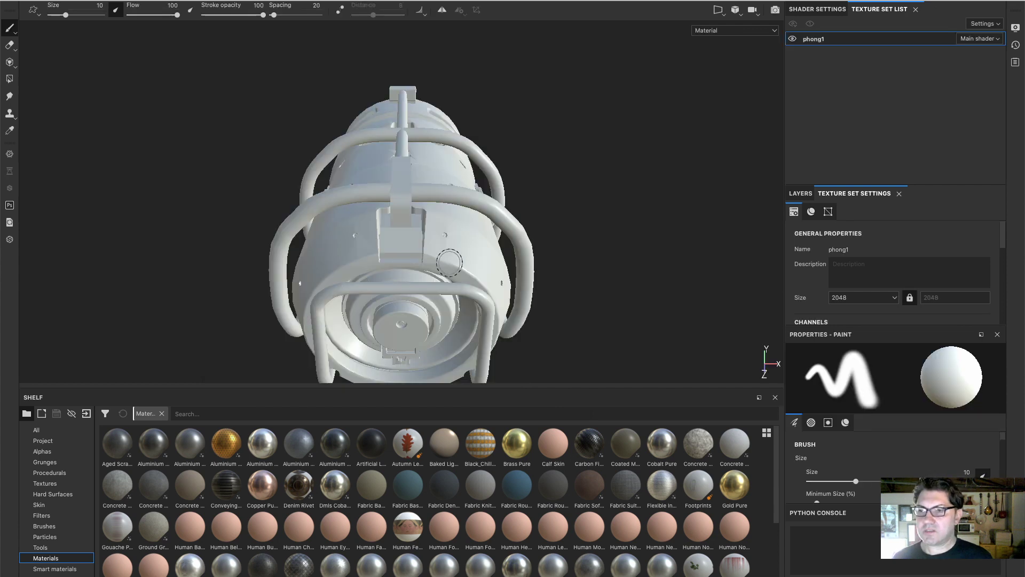
- Examine the canister from several angles, with the 3D view and its 2D UV layout side by side
alt+drag(449, 262, 210, 144)
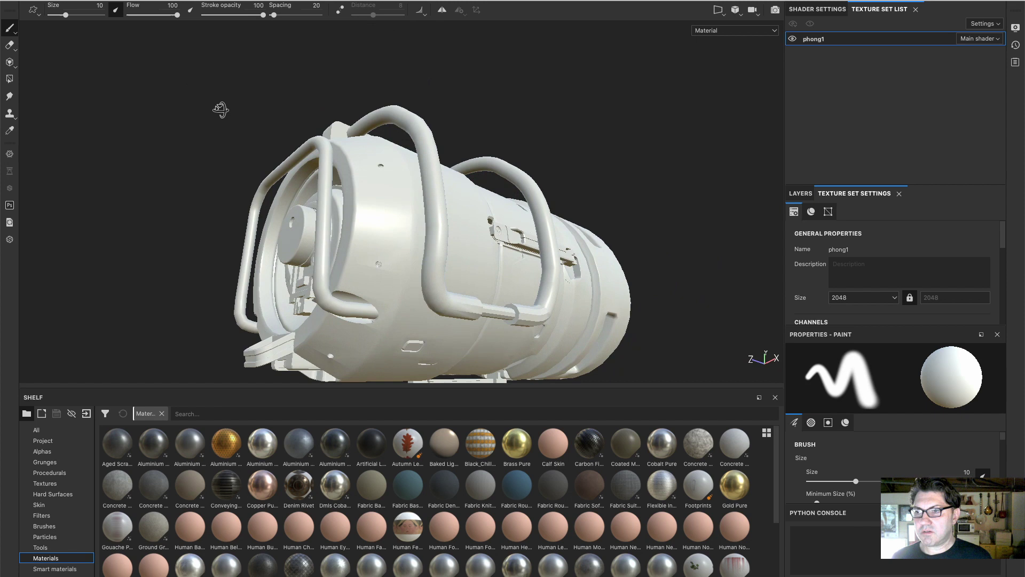
alt+drag(221, 110, 338, 148)
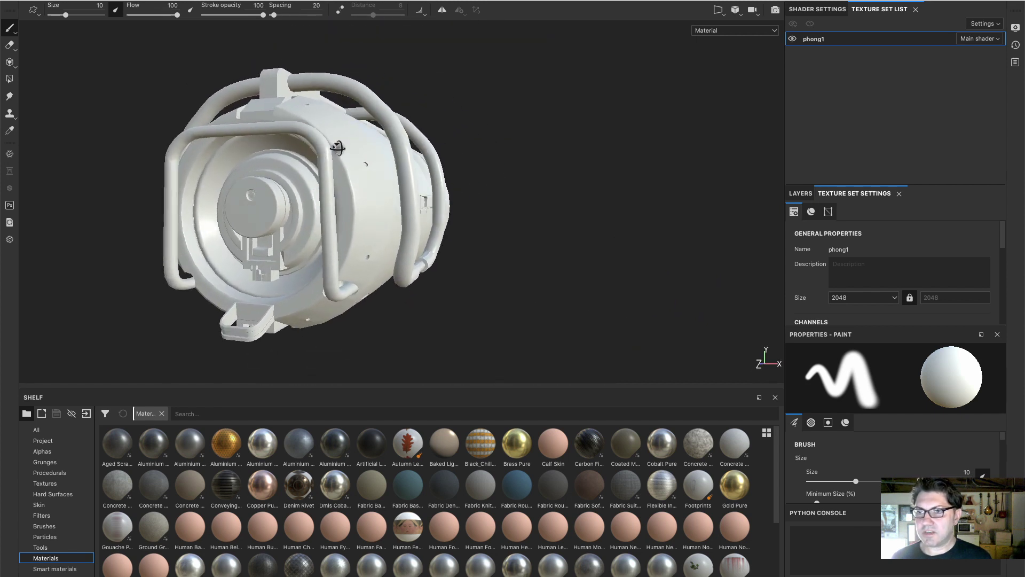
click(719, 11)
click(741, 26)
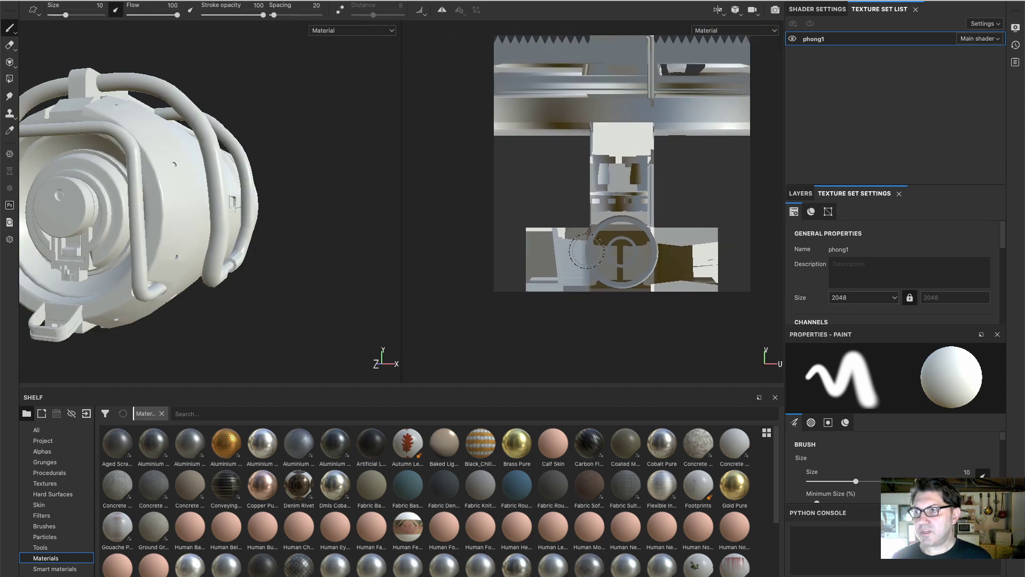
mouse_move(412, 194)
alt+mouse_down()
mouse_move(128, 194)
mouse_move(375, 216)
alt+mouse_up()
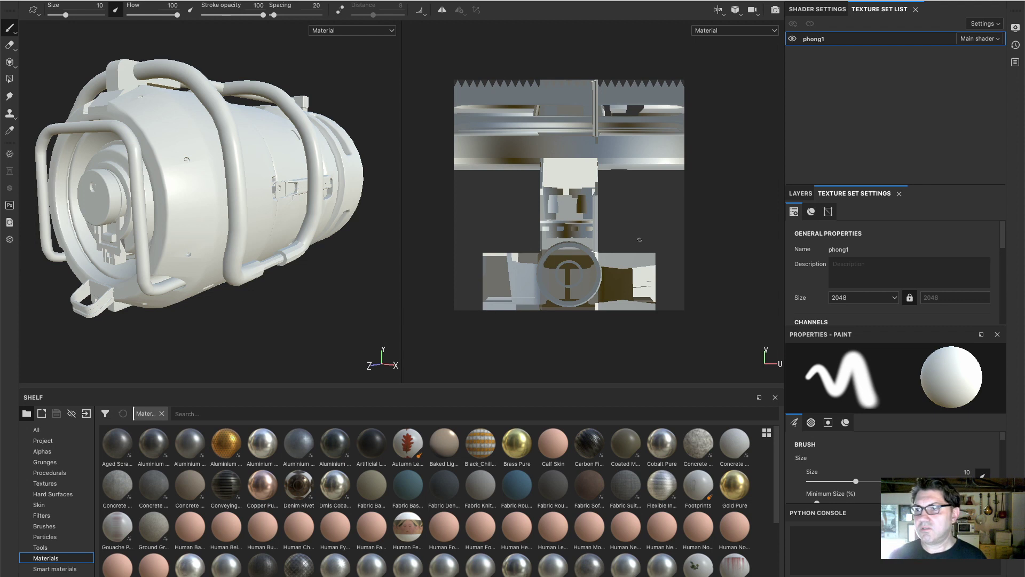
- Bake all mesh maps for the canister's phong1 texture set at an output size of 2048
mouse_move(250, 197)
alt+mouse_down()
mouse_move(258, 201)
mouse_move(250, 212)
alt+mouse_up()
alt+drag(250, 212, 246, 214)
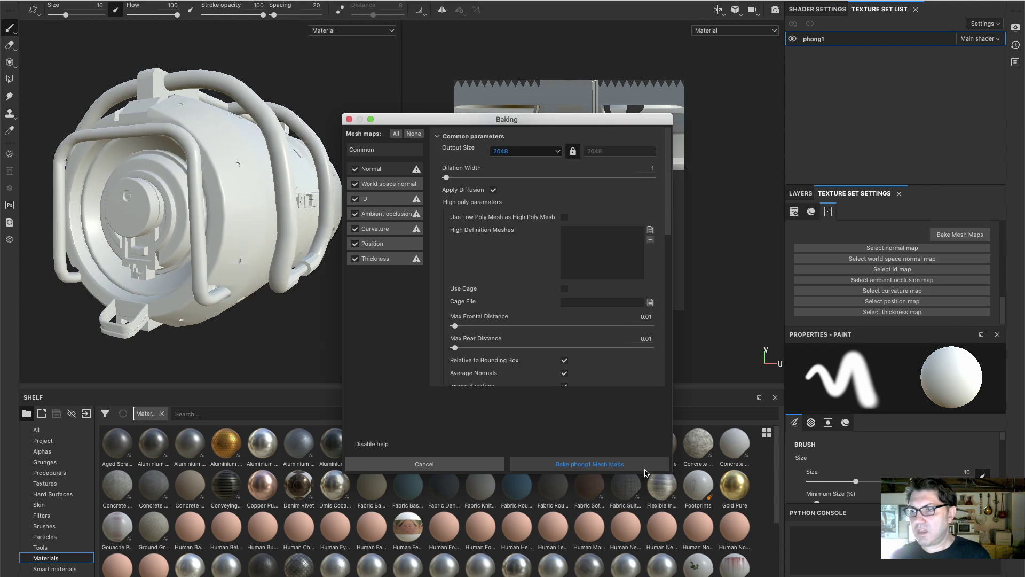
click(606, 464)
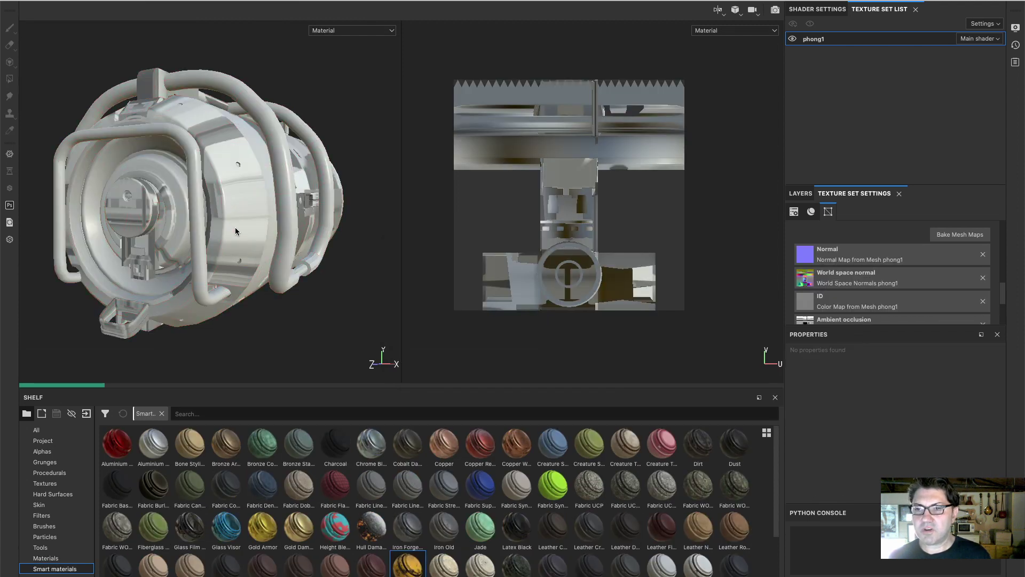
- Show only the 3D view and examine the yellow smart material on the canister from several angles
click(718, 9)
click(729, 37)
alt+drag(418, 220, 389, 230)
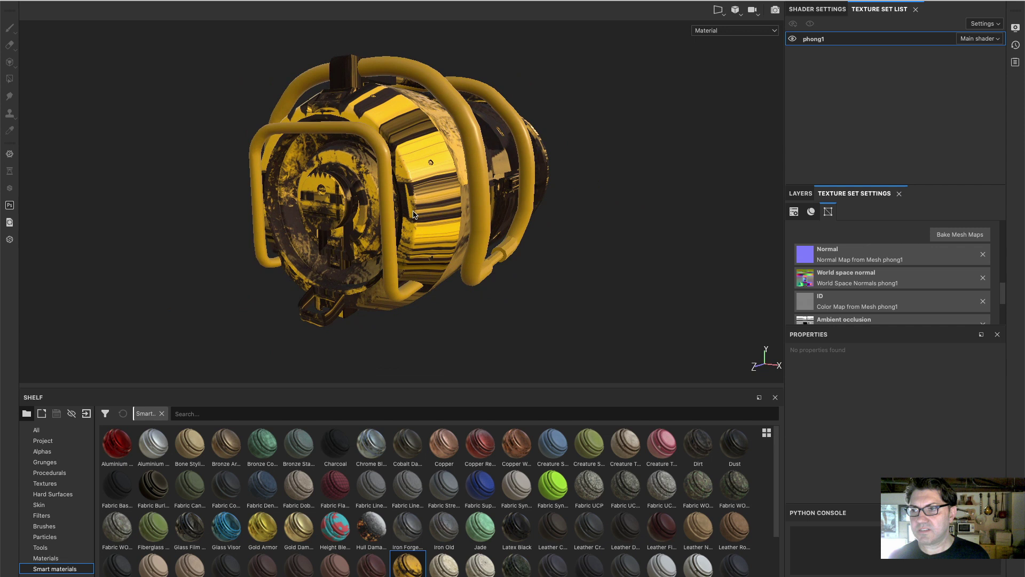
scroll(422, 219, down, 5)
alt+drag(457, 210, 386, 208)
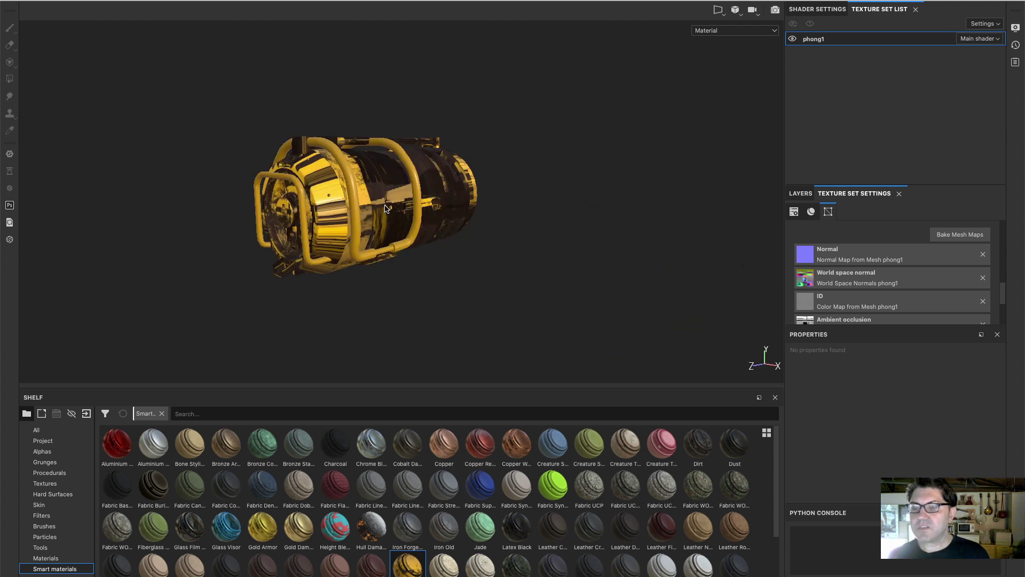
- Switch to Houdini and show the UV layout of the imported Canister-01.fbx geometry in the viewport
key(super)
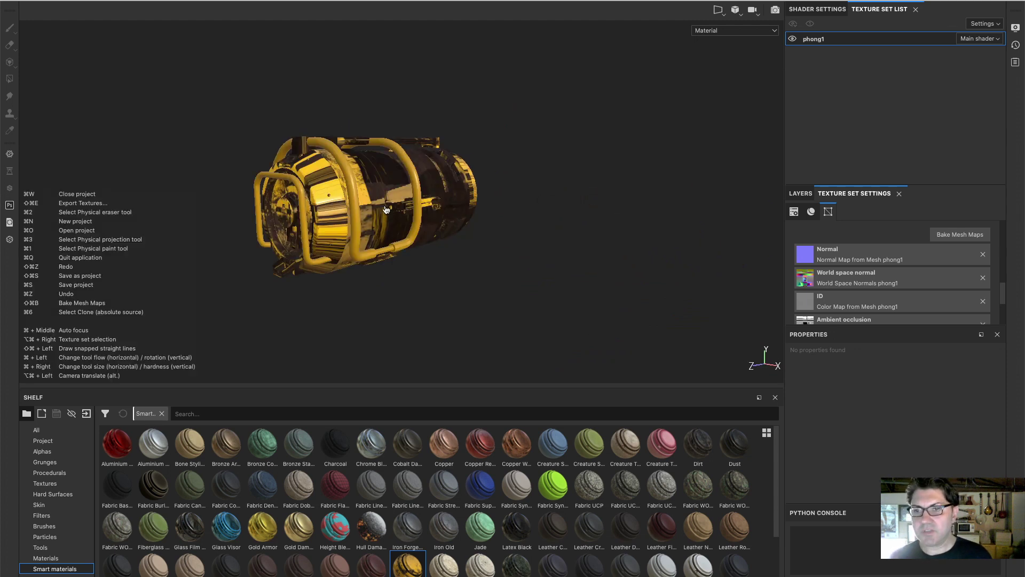
key(super+Tab)
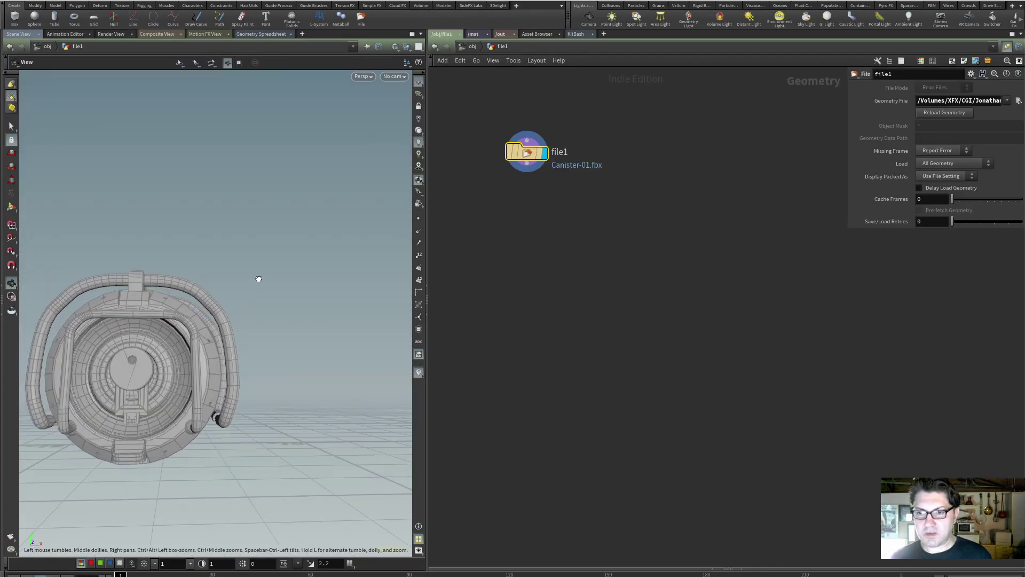
drag(258, 279, 303, 289)
key(Delete)
key(space+5)
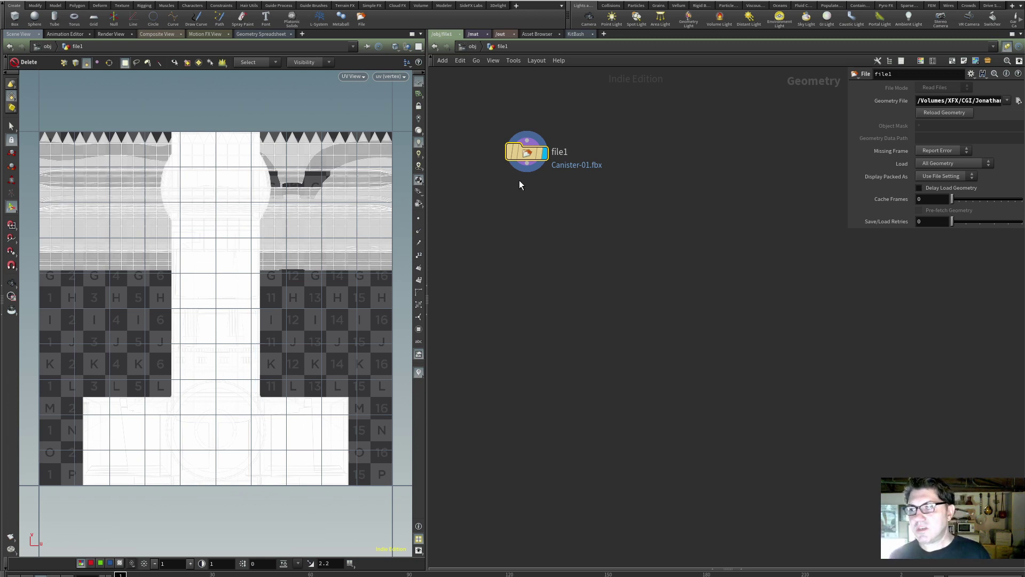
- Add a UV Layout node below the canister's file1 node to repack its UV islands
key(Tab)
text(uv)
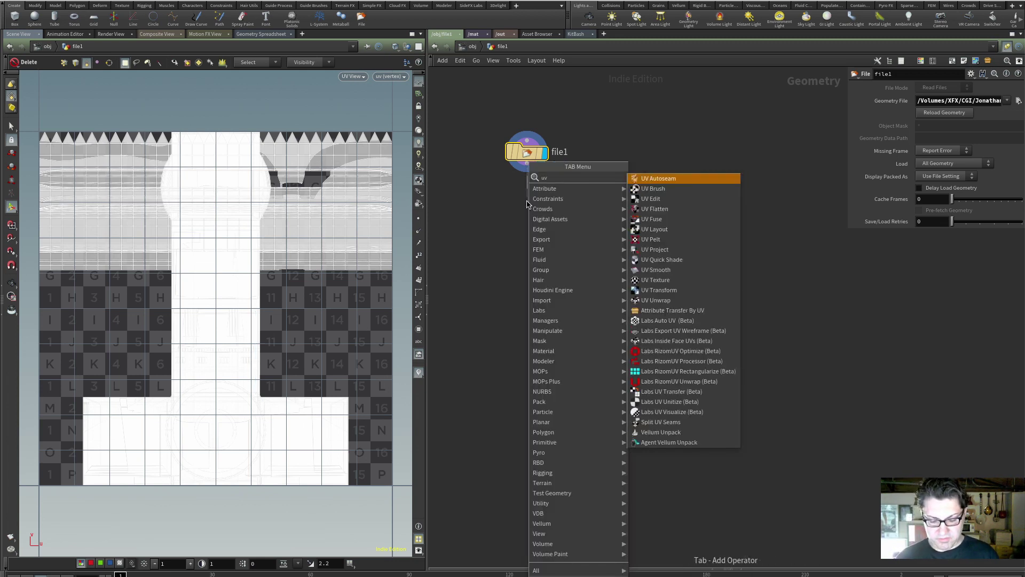
text(l)
key(Return)
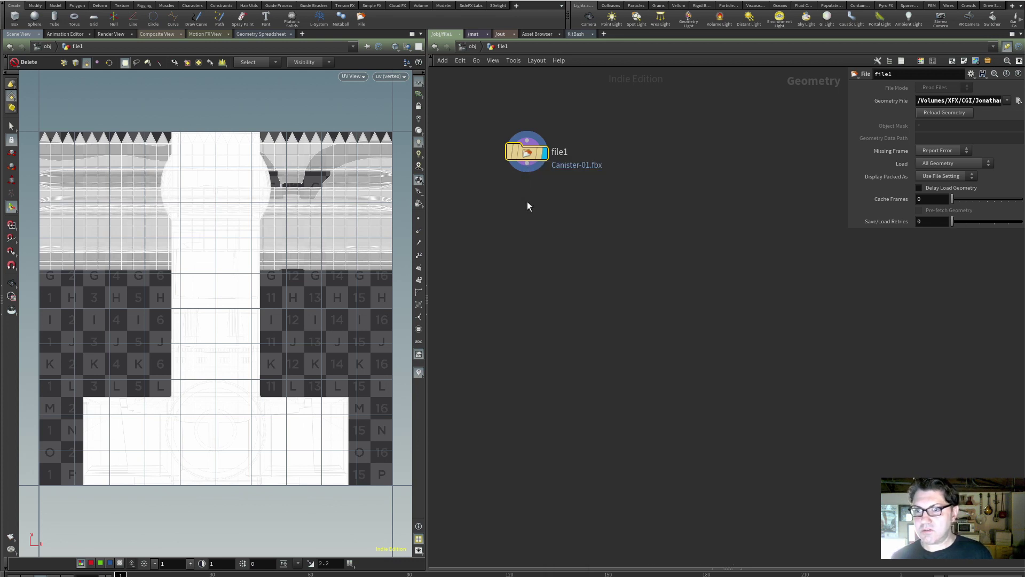
click(527, 200)
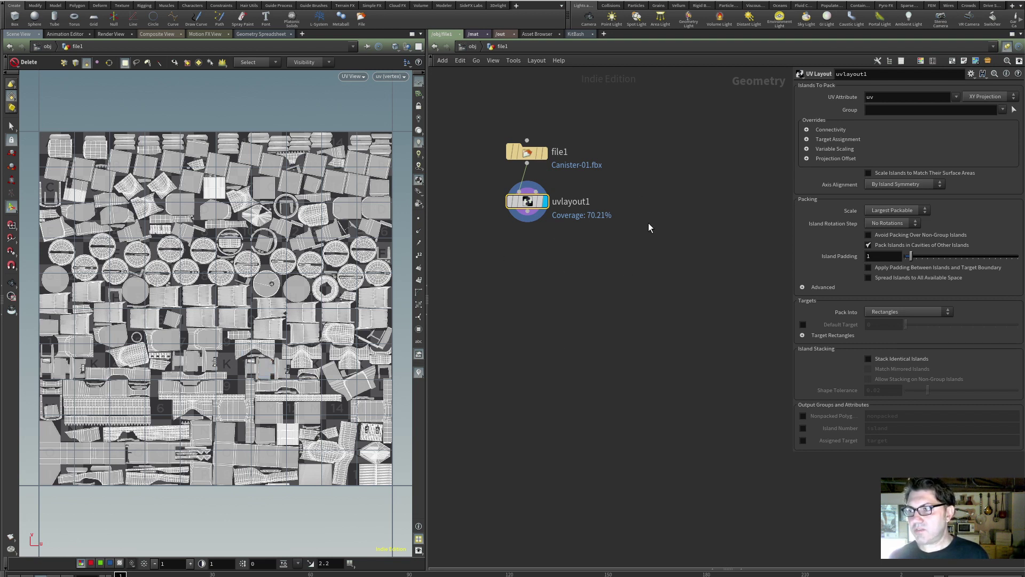
- Try an island rotation step of 180° for the UV Layout, and set it to 90°
click(903, 225)
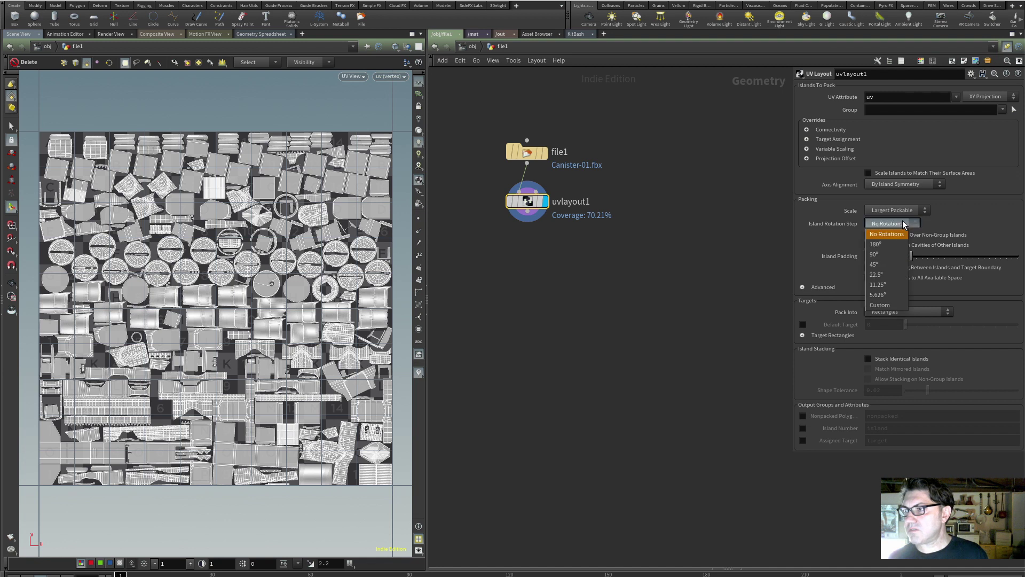
click(882, 243)
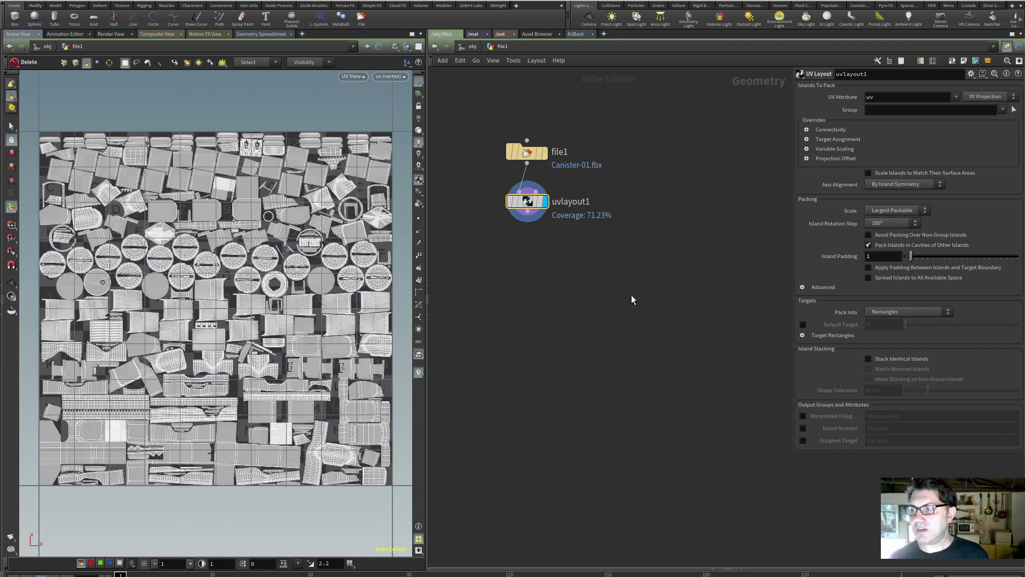
click(915, 225)
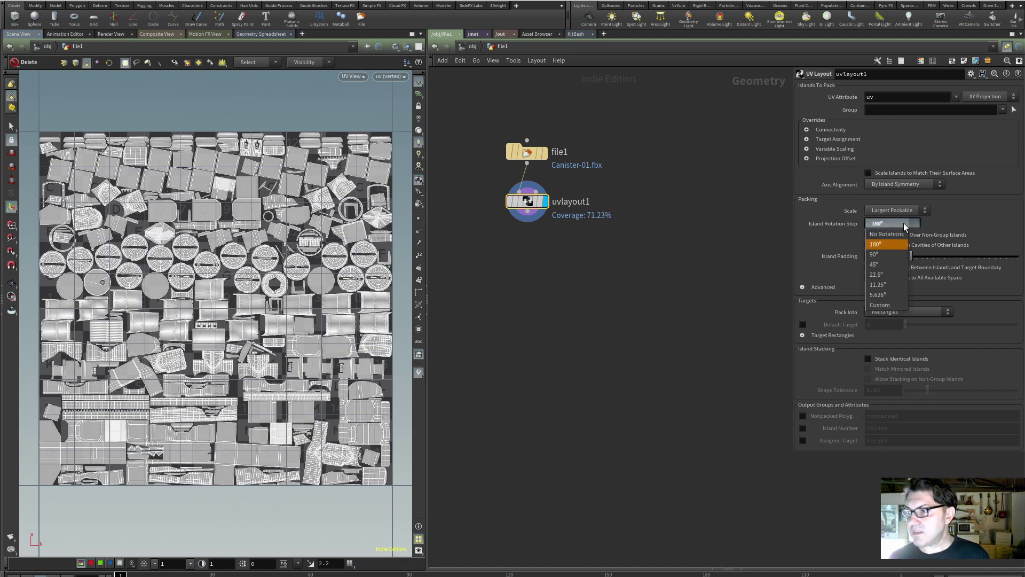
click(882, 253)
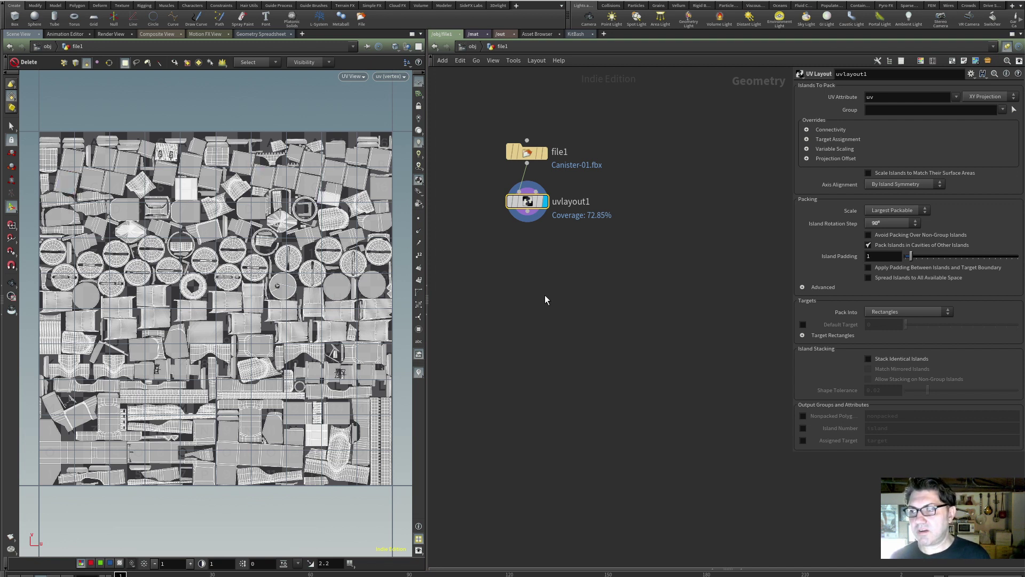
- Return to the object level and set up a Filmbox FBX export named Canister_FIX.fbx on the Desktop
click(471, 47)
click(96, 0)
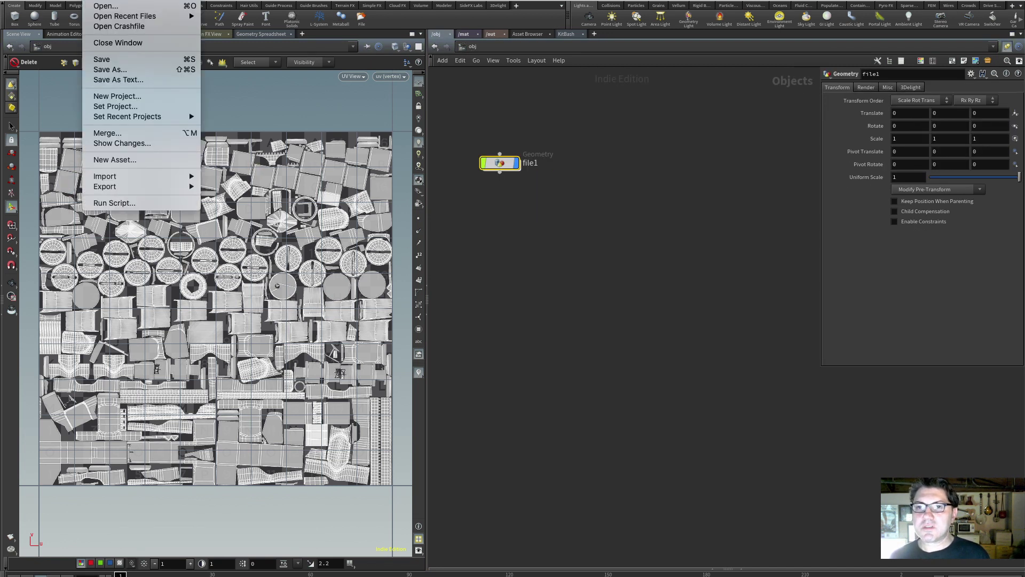
mouse_move(142, 186)
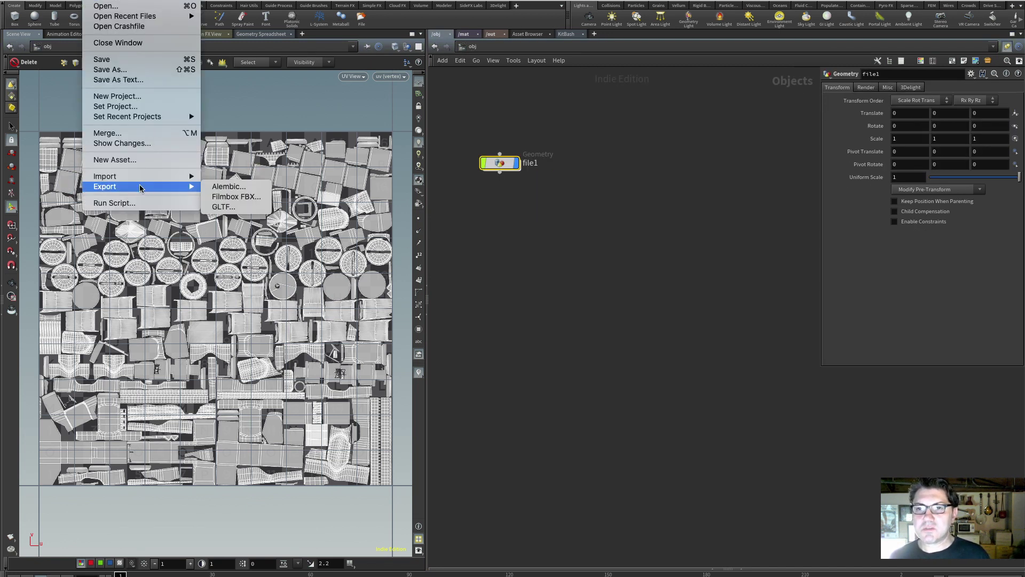
click(253, 197)
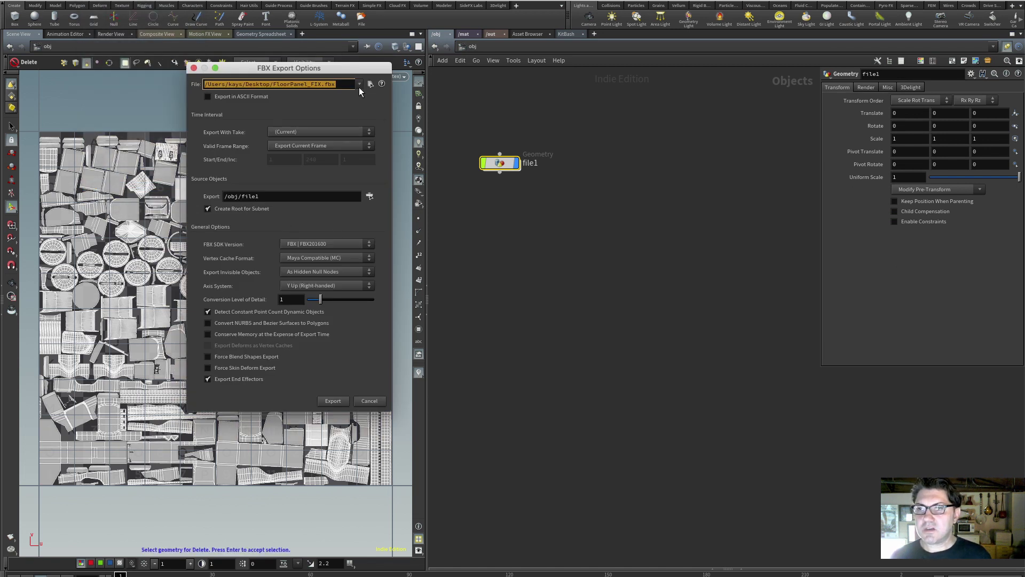
click(316, 84)
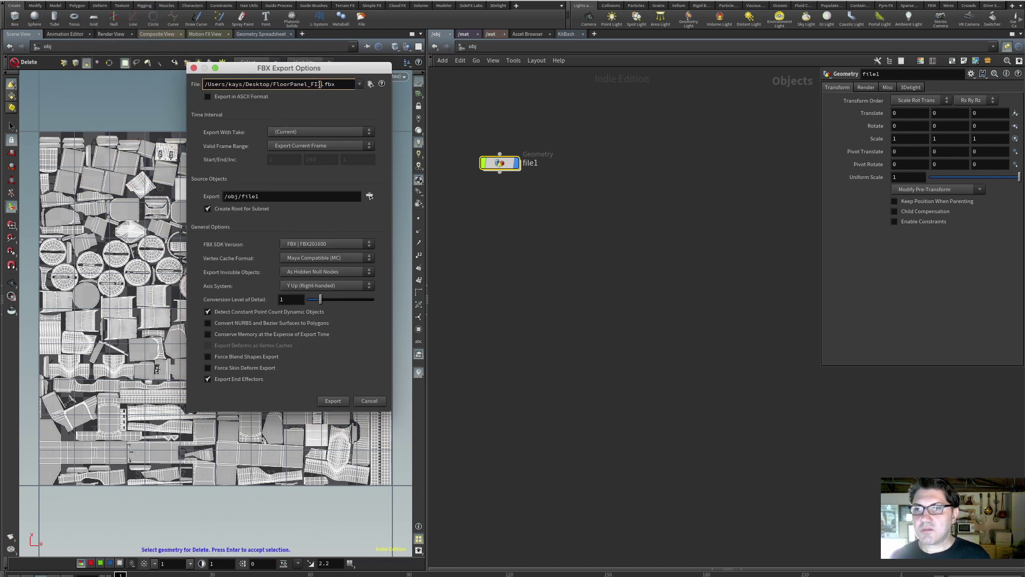
drag(313, 84, 287, 84)
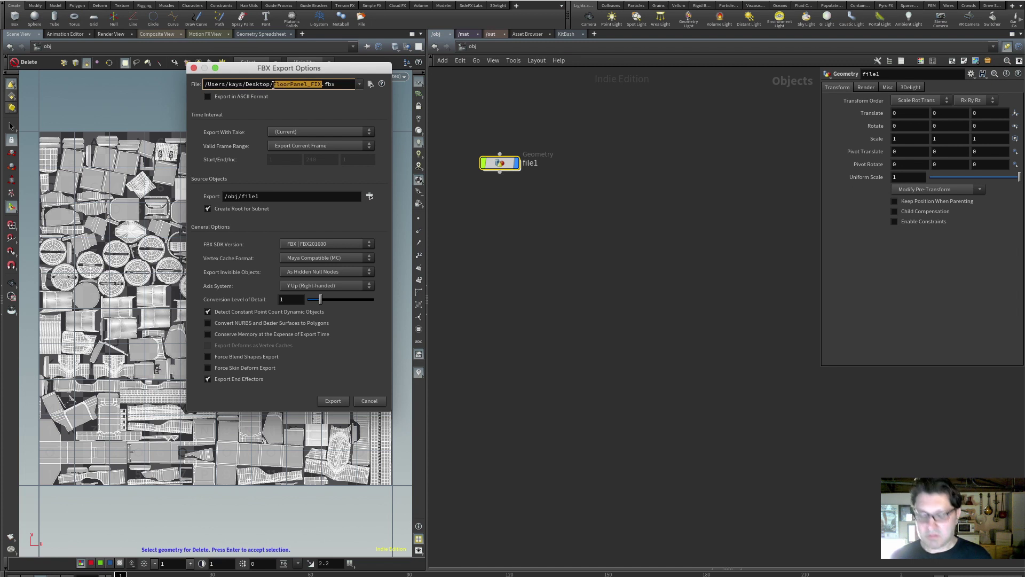
key(BackSpace)
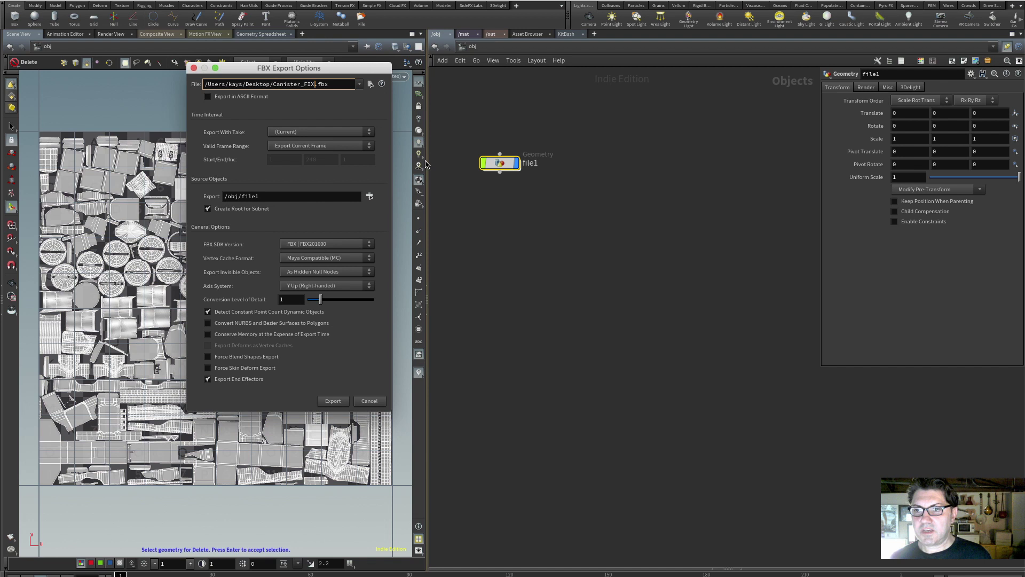
- Choose the /obj/file1 object as the export source and export the FBX
click(370, 196)
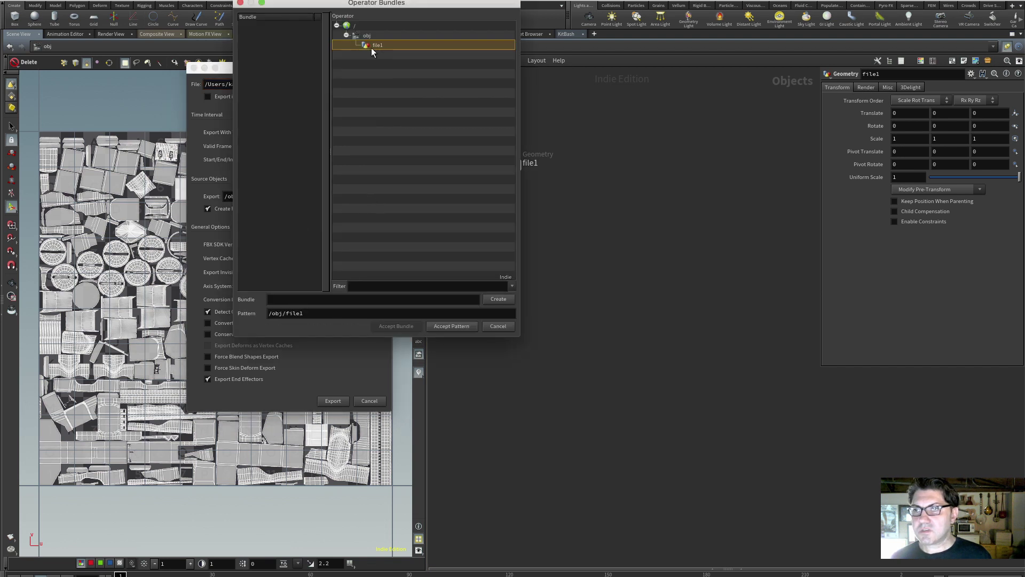
click(451, 327)
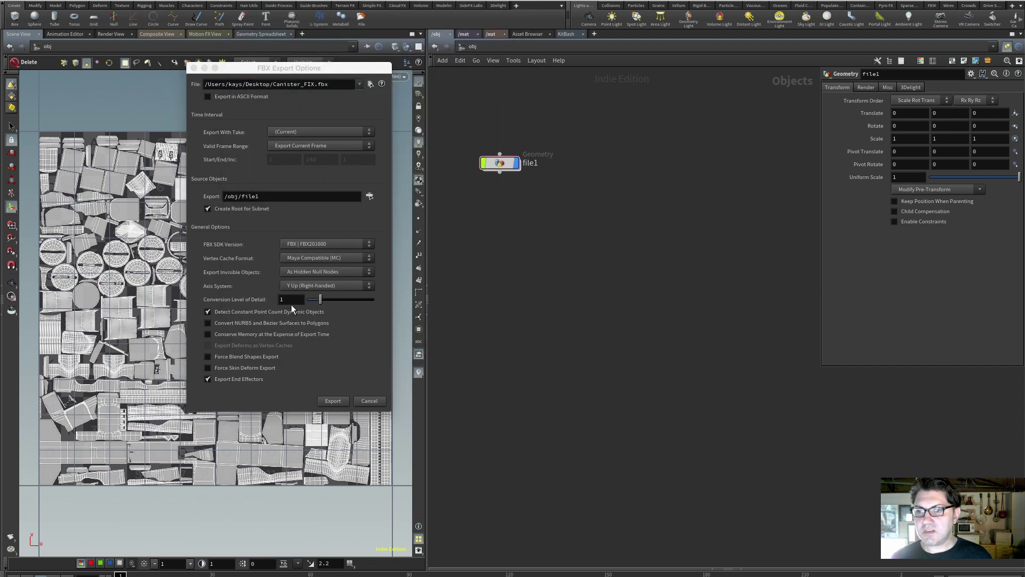
click(333, 400)
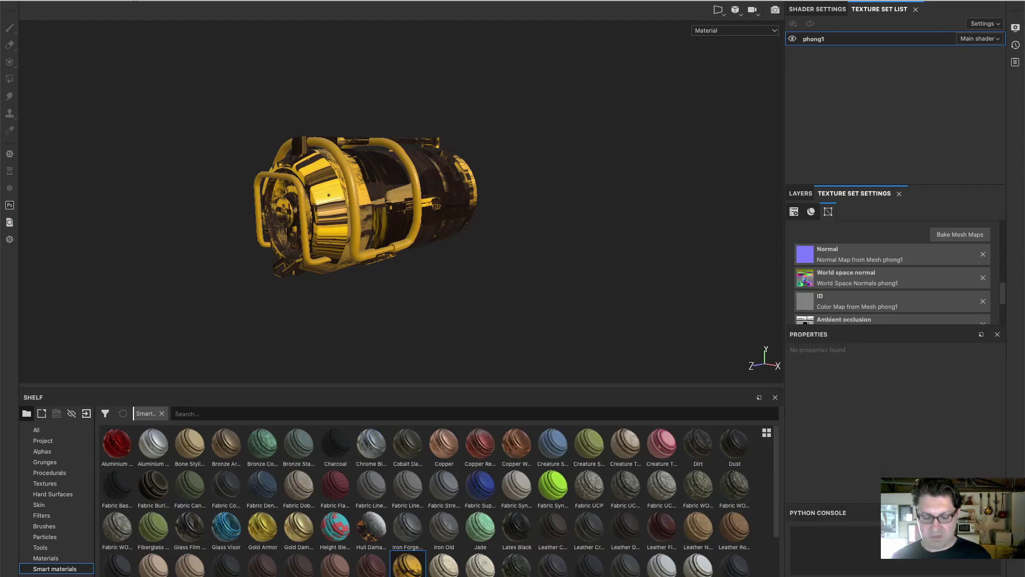
- Back in Substance Painter, replace the project with one for the repacked canister mesh and show its 3D and 2D views together
key(ctrl+w)
click(500, 314)
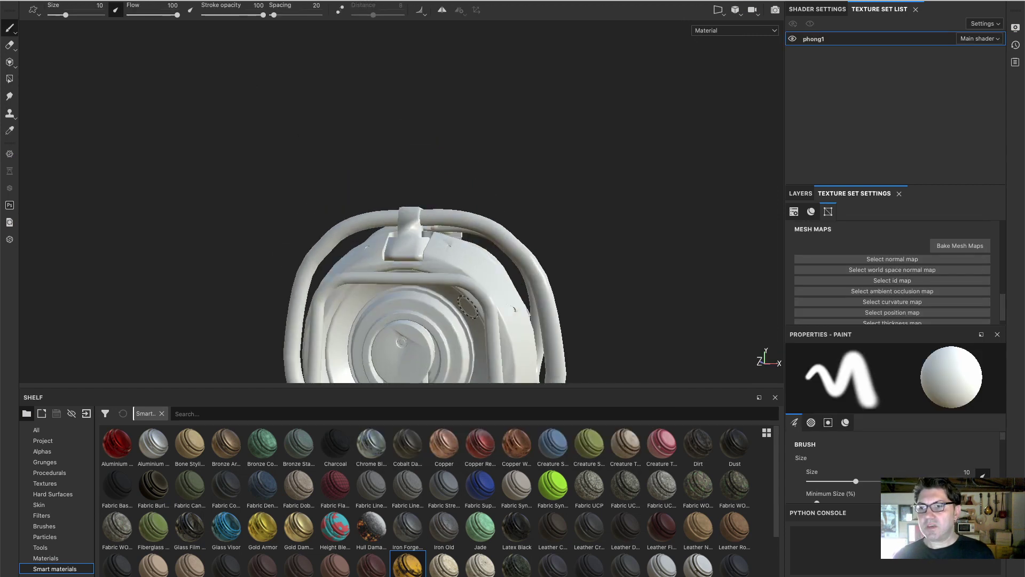
mouse_move(428, 187)
alt+mouse_down()
mouse_move(357, 183)
mouse_move(245, 202)
mouse_move(298, 204)
alt+mouse_up()
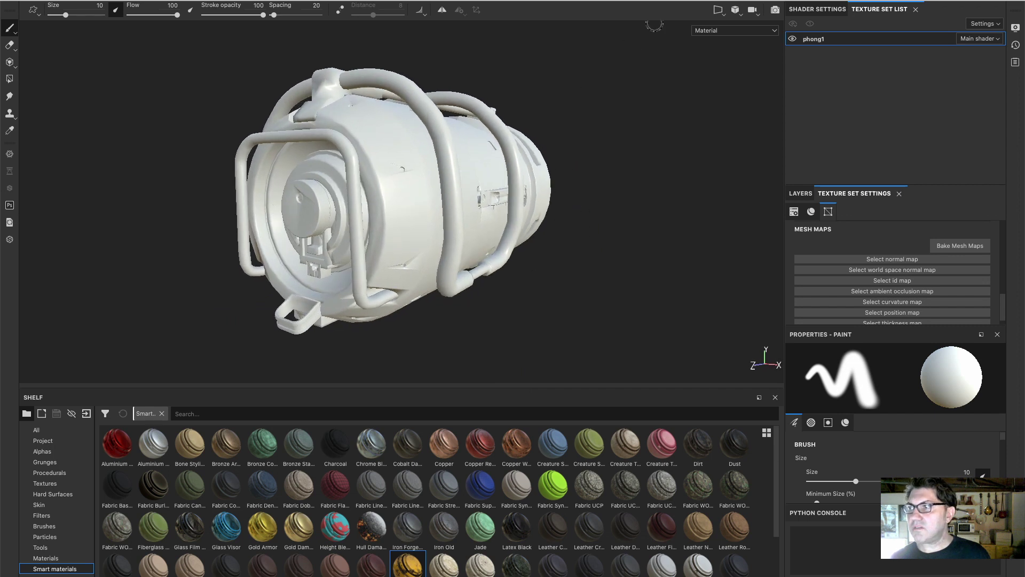
click(732, 12)
click(729, 32)
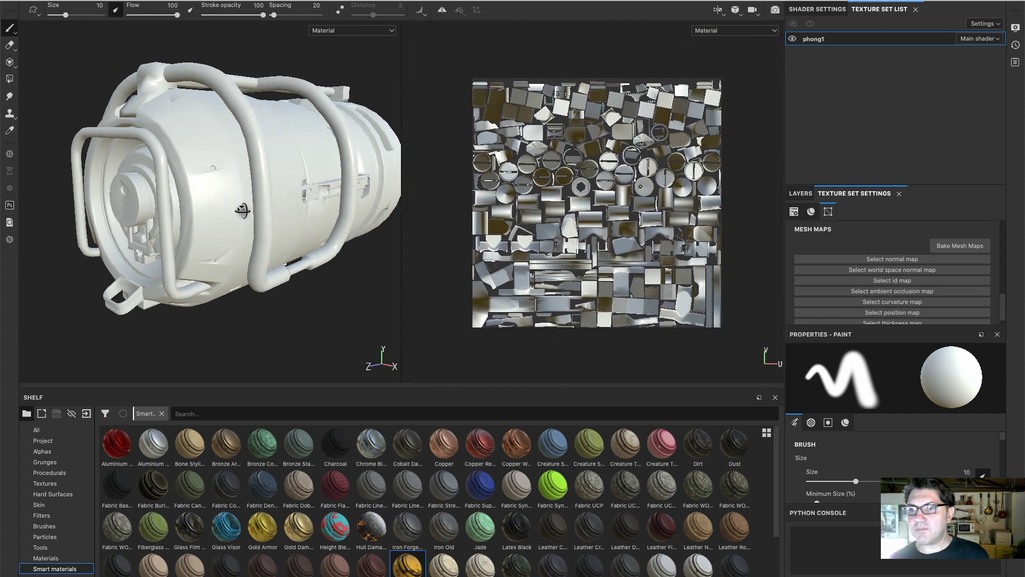
- Bake all mesh maps for the repacked canister's phong1 texture set at an output size of 2048
click(953, 247)
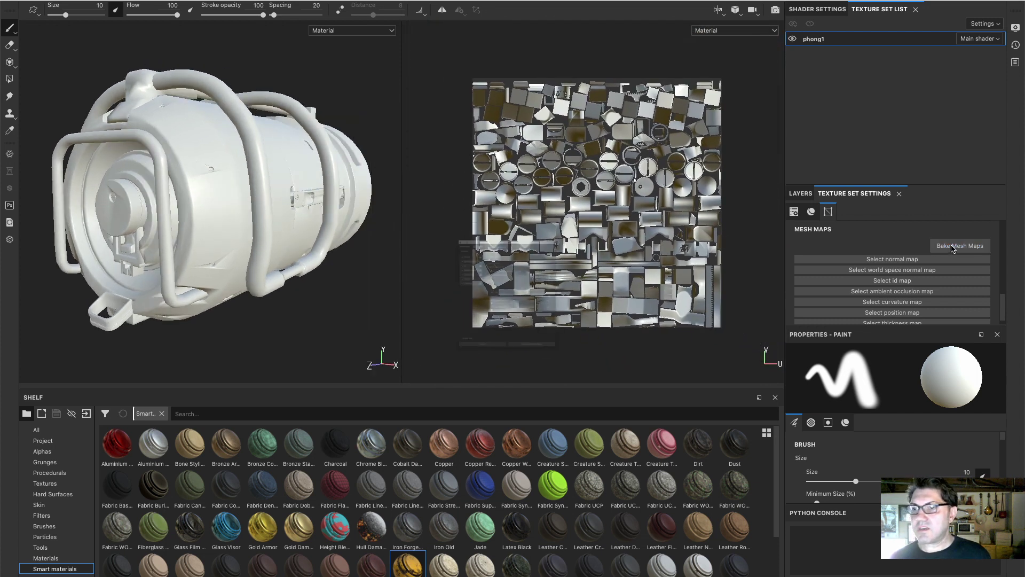
click(521, 152)
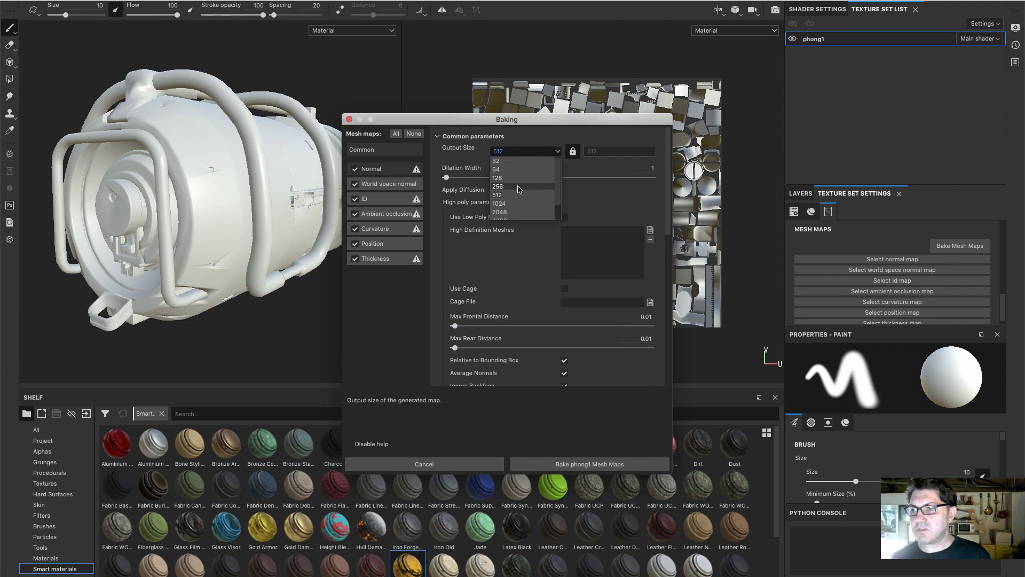
click(502, 212)
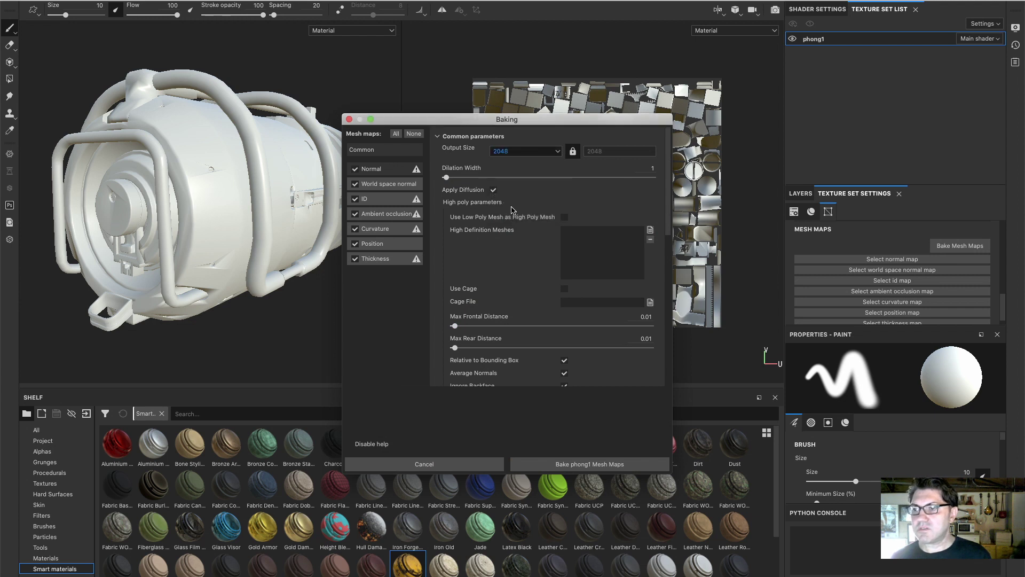
click(619, 463)
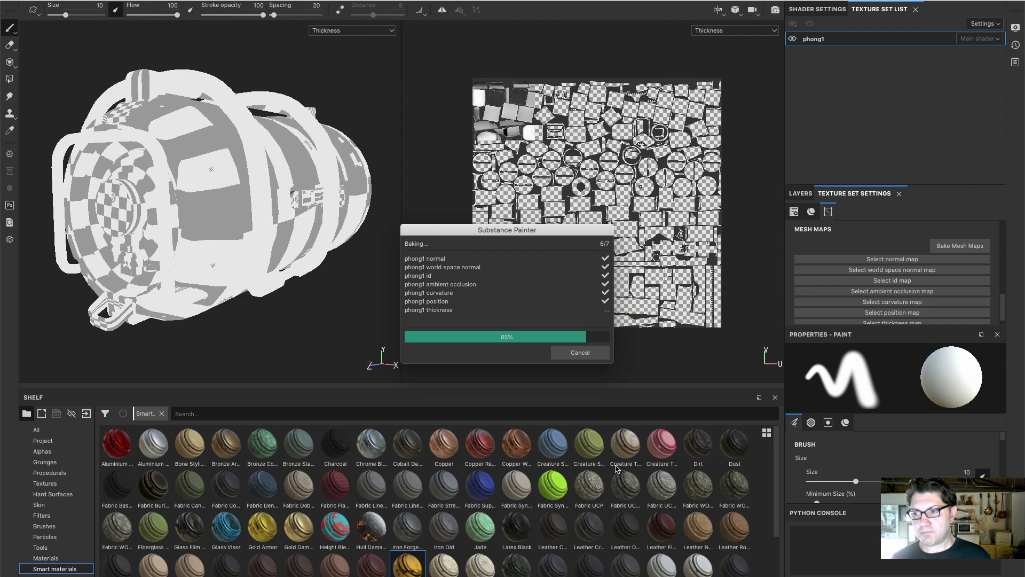
- Apply the worn yellow metal smart material to the repacked canister and show only the 3D view
alt+drag(176, 198, 213, 188)
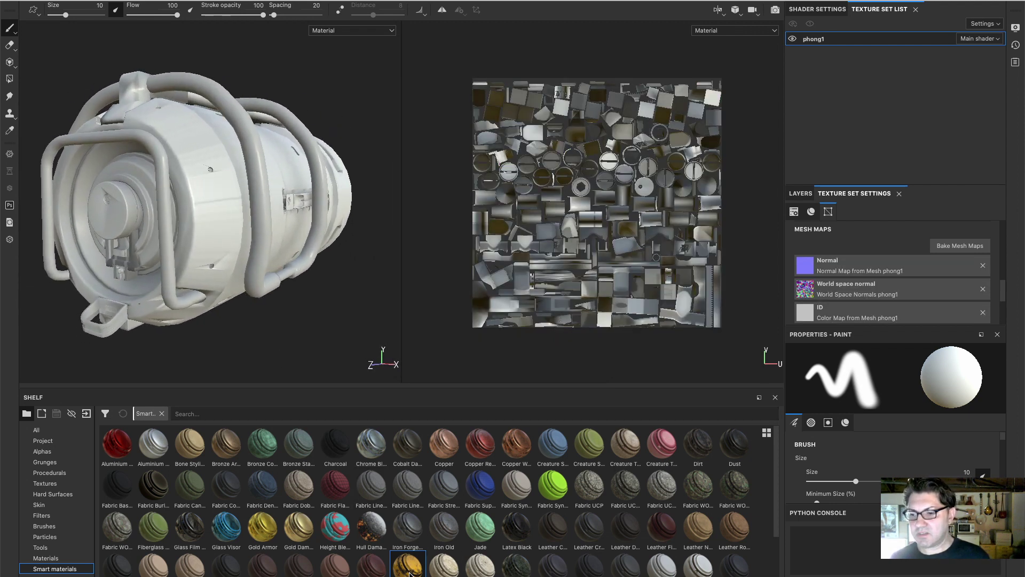
drag(410, 574, 235, 187)
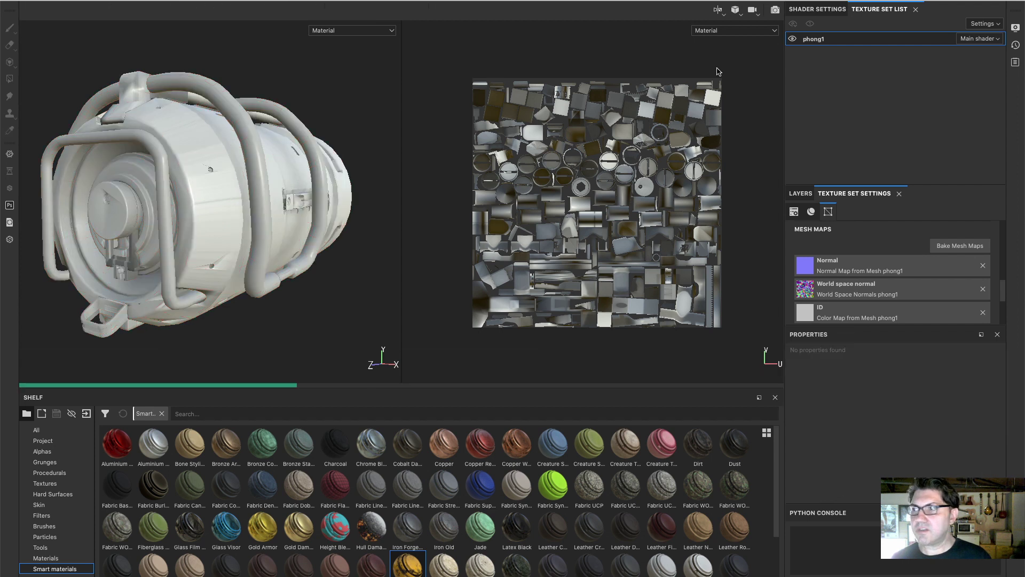
click(718, 10)
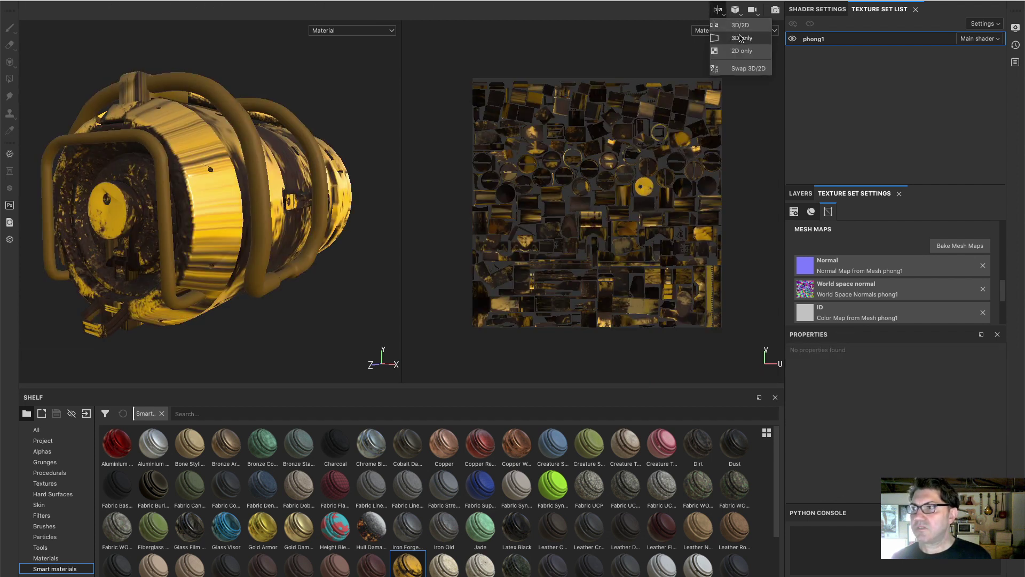
click(741, 37)
- Examine the smart material on the repacked canister's front, side and top
alt+drag(679, 60, 361, 277)
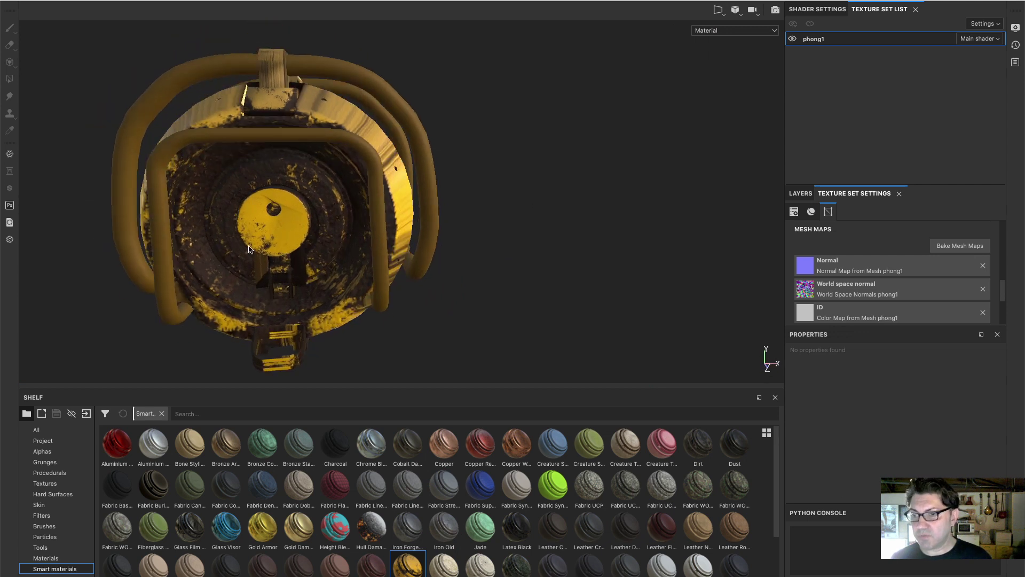
alt+drag(249, 249, 292, 229)
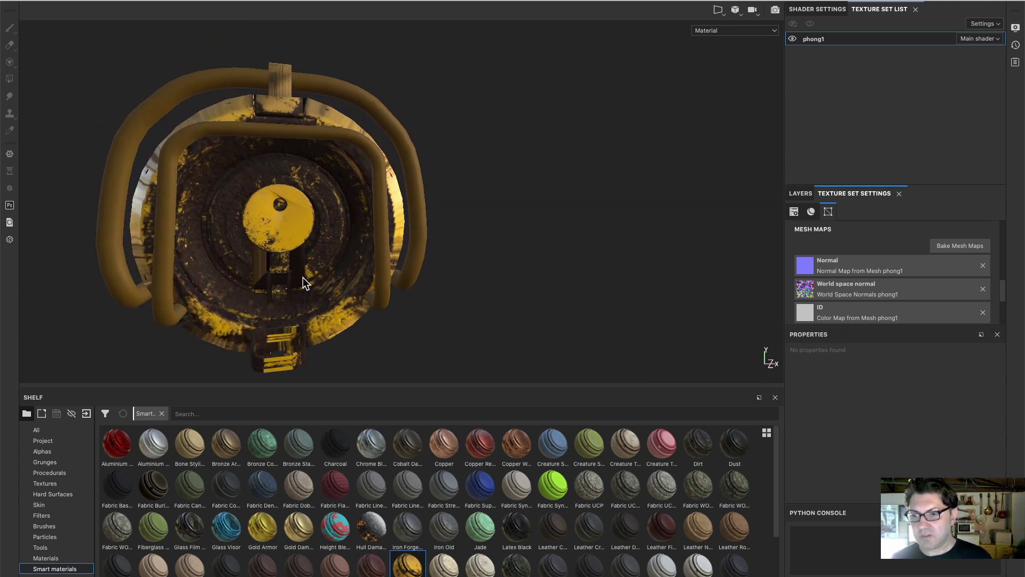
alt+drag(308, 280, 268, 266)
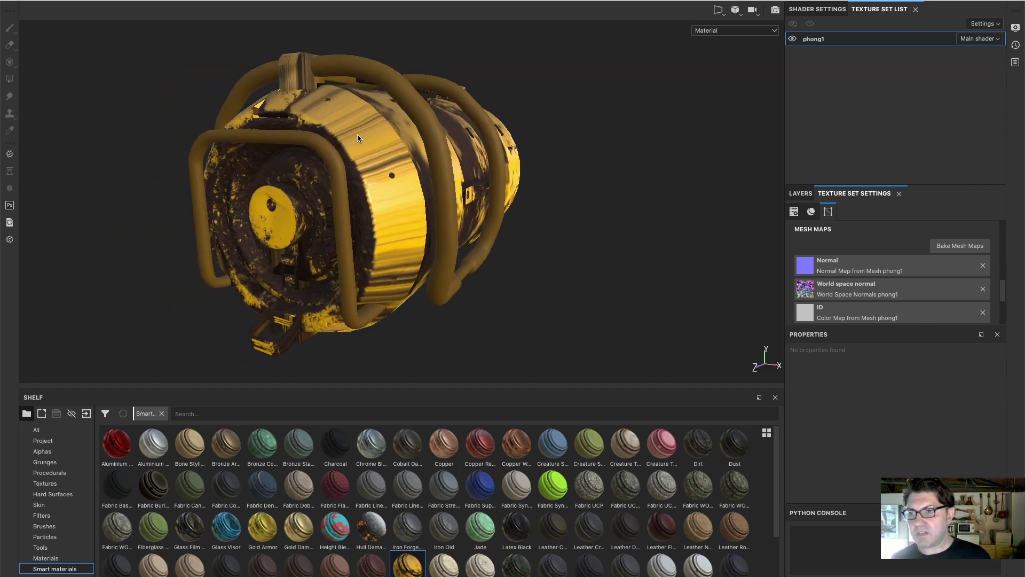
alt+drag(444, 219, 337, 109)
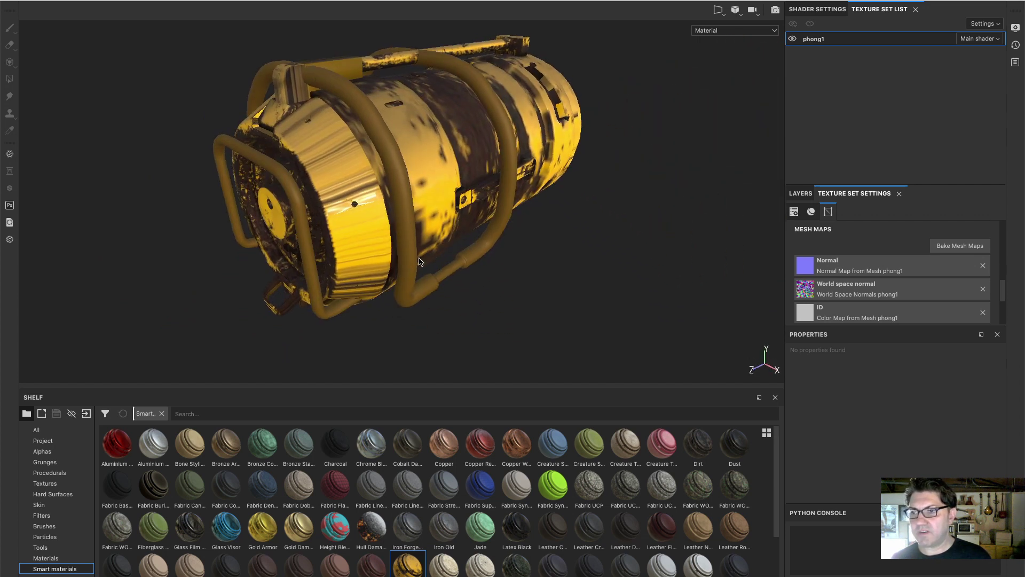
- Switch to Houdini and delete the UV Layout node inside the file1 object
alt+drag(333, 274, 395, 224)
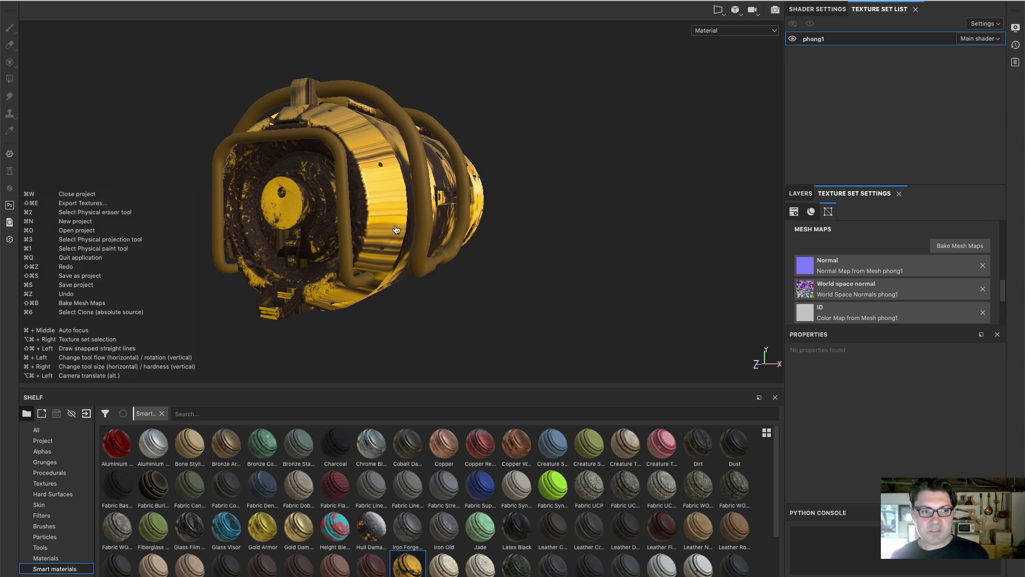
key(alt+Tab)
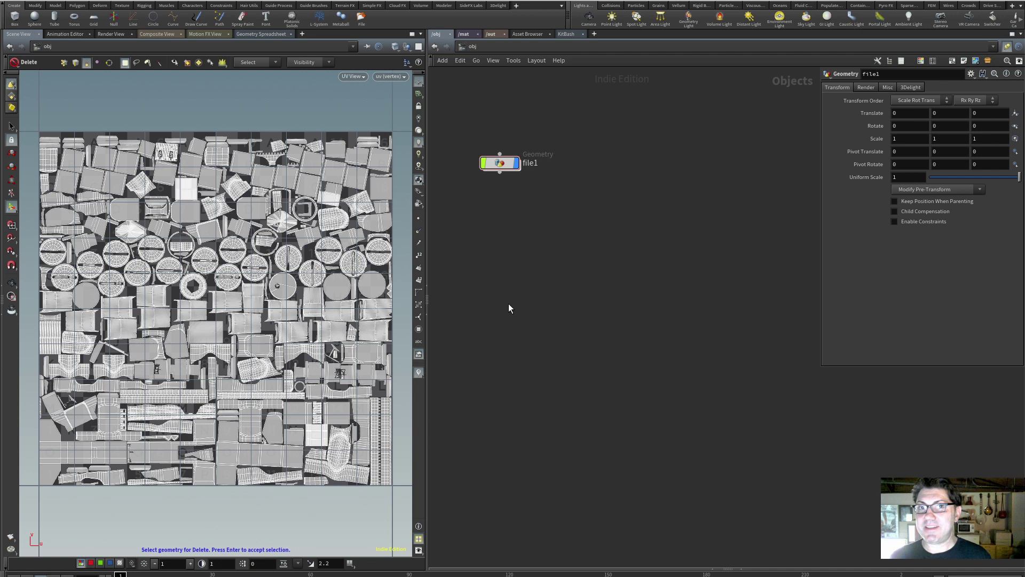
key(i)
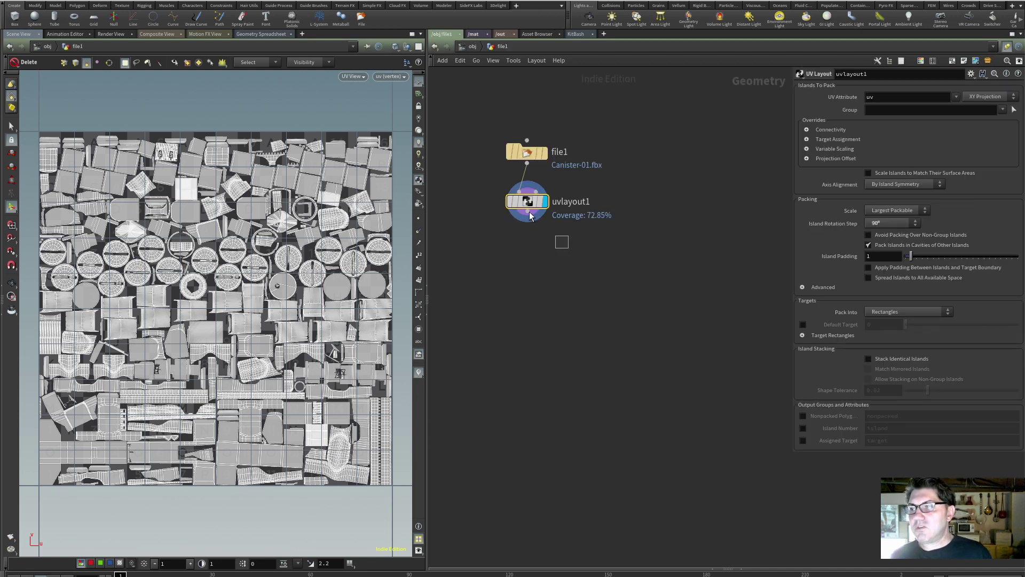
key(Delete)
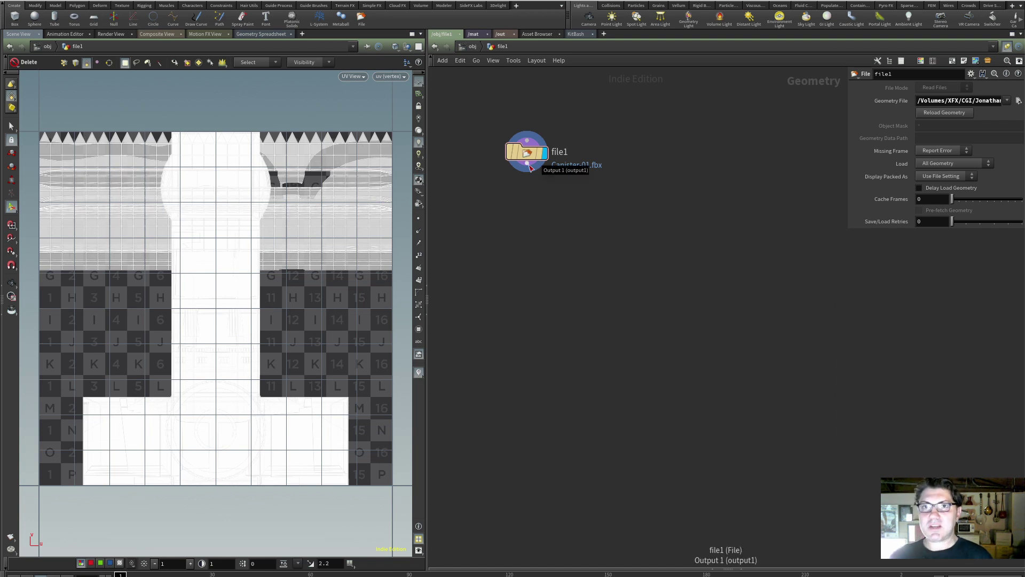
- Connect a Labs Auto UV (Beta) node to the canister's File node and display its UV result
drag(530, 168, 526, 204)
text(aut)
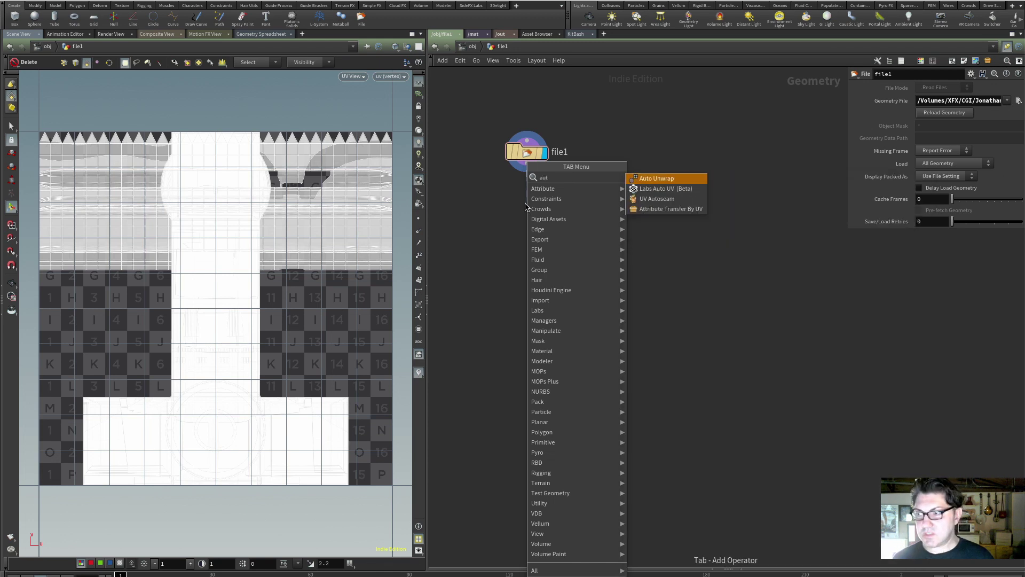
key(Down)
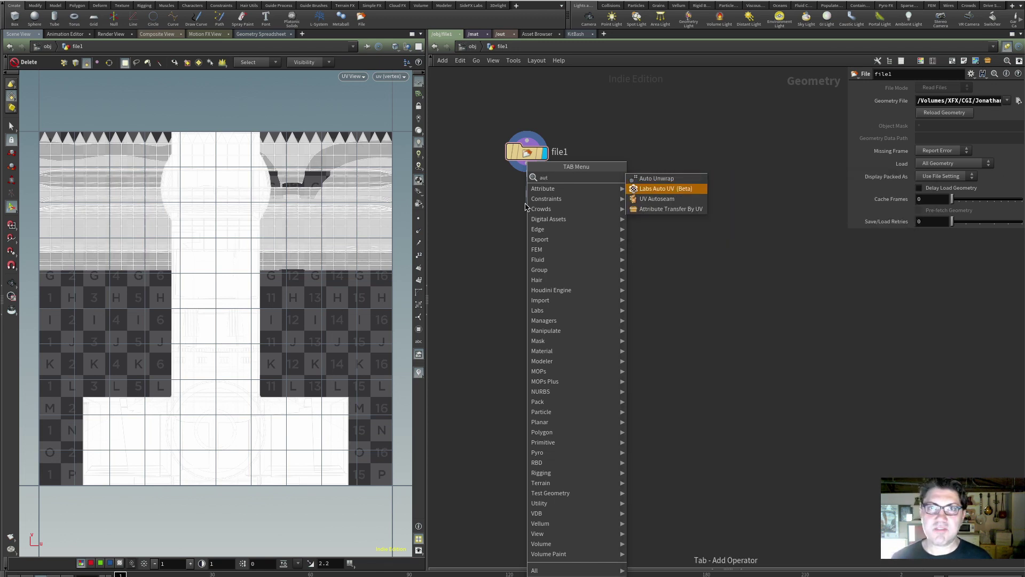
key(Escape)
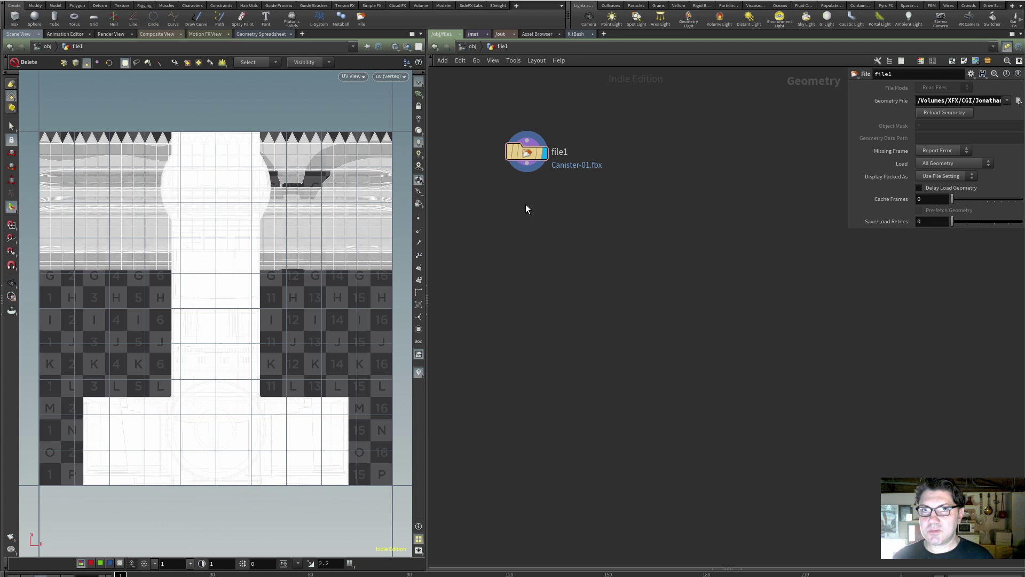
click(525, 204)
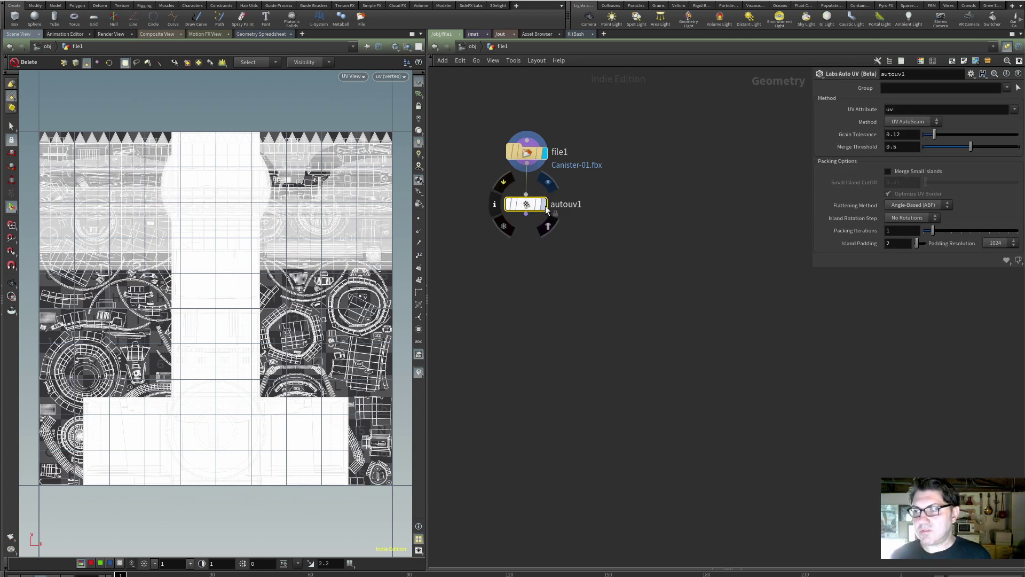
click(543, 204)
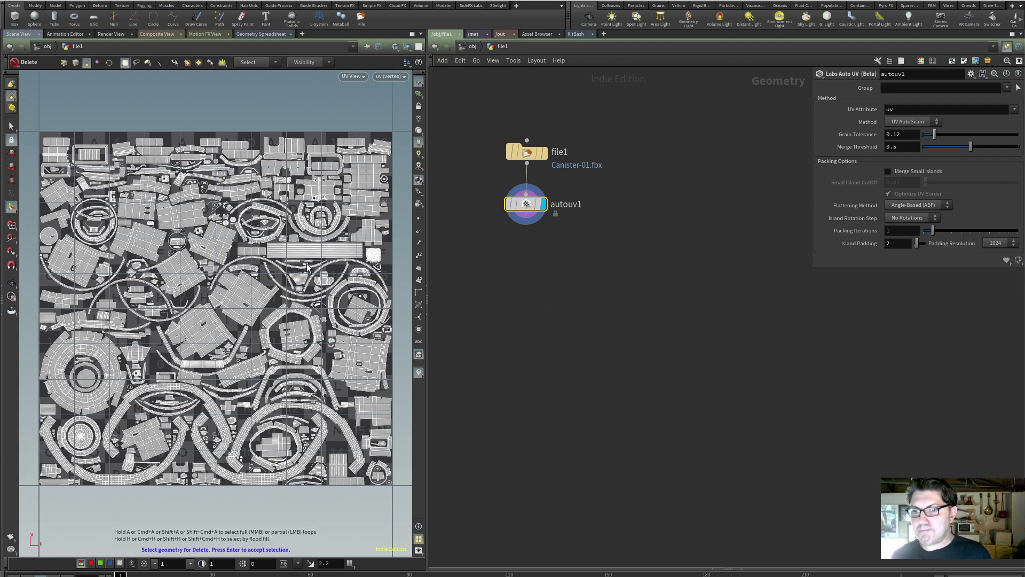
- Return to the object level and start an FBX export to the Desktop named Canister_FIX_v2.fbx
key(u)
click(93, 1)
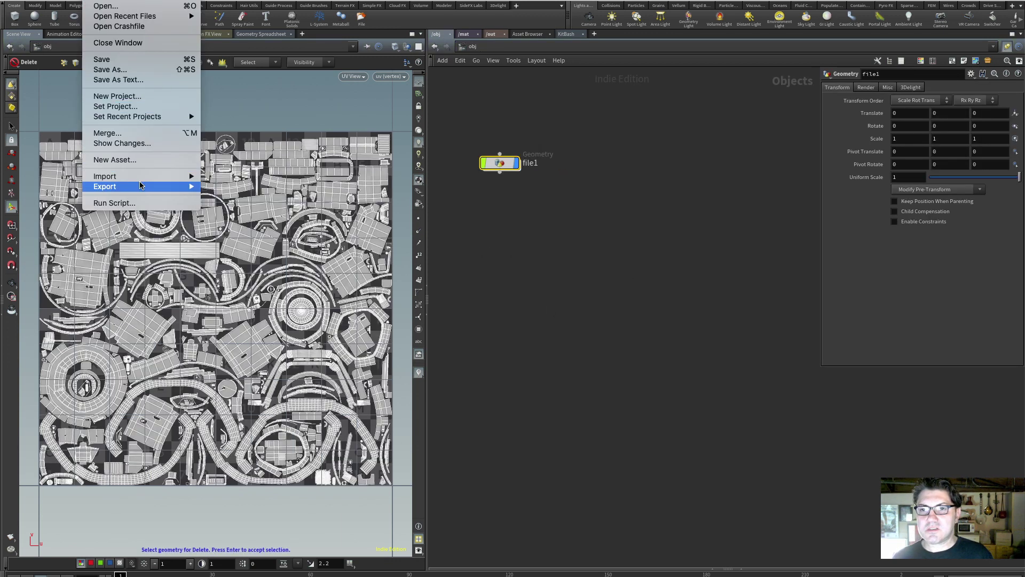
mouse_move(140, 186)
click(236, 198)
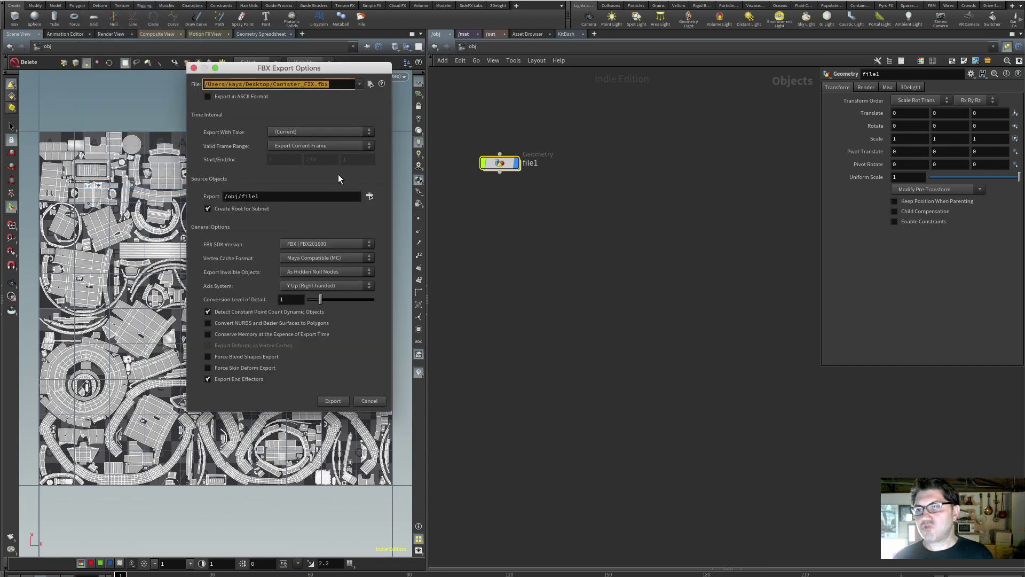
click(315, 84)
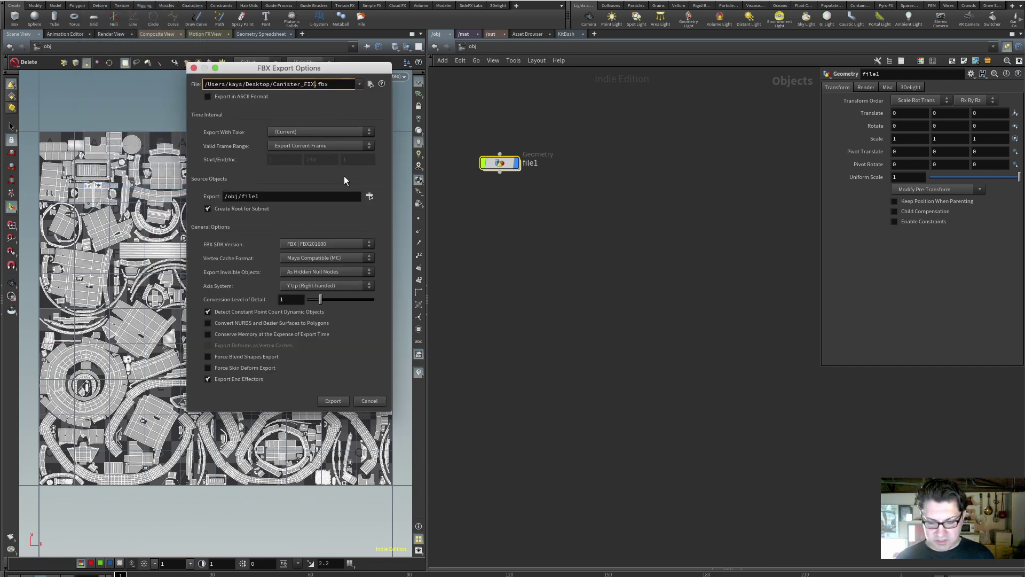
text(_v2)
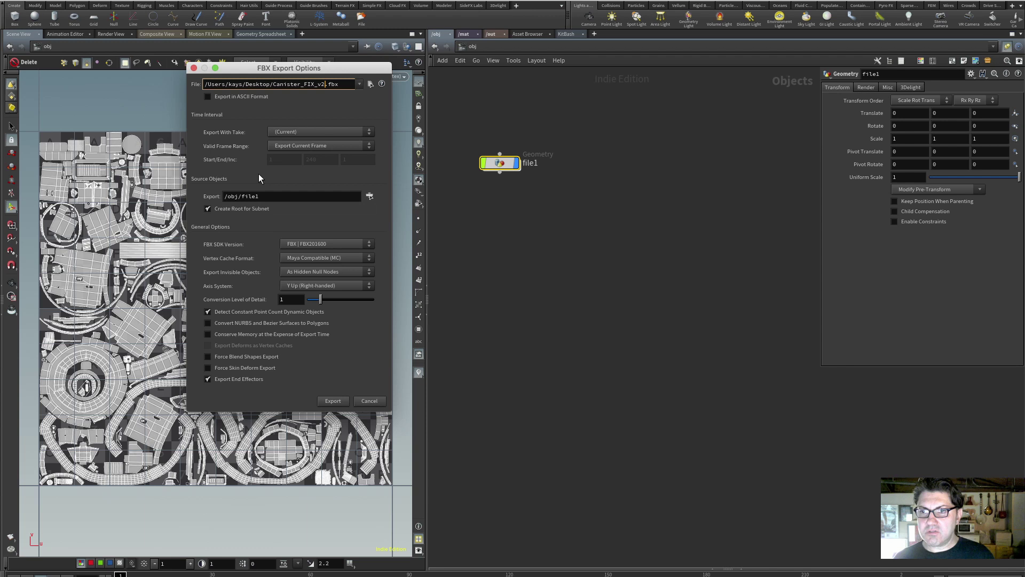
- Try to choose the file1 object as the source of the FBX export
click(367, 197)
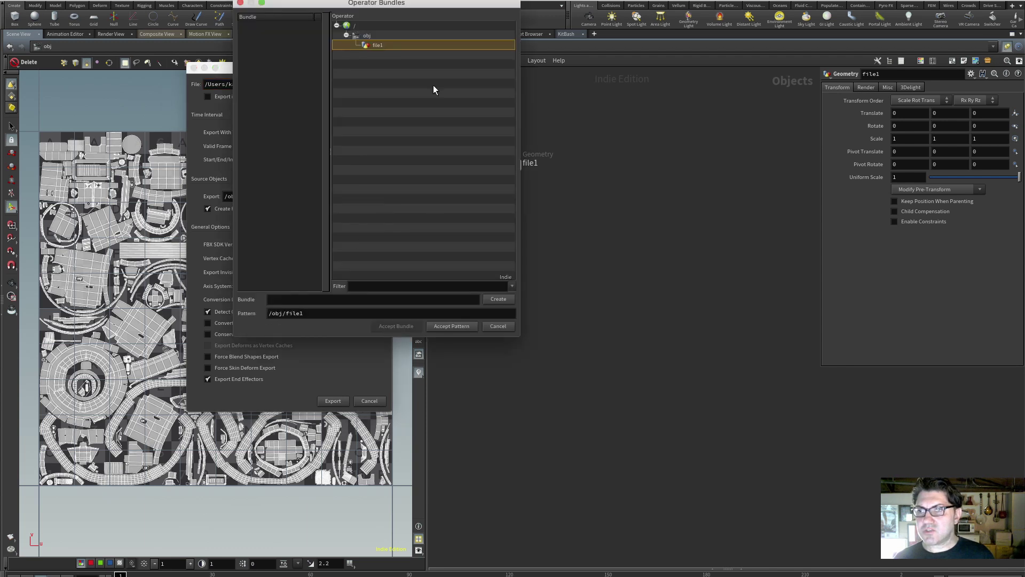
click(381, 46)
click(468, 327)
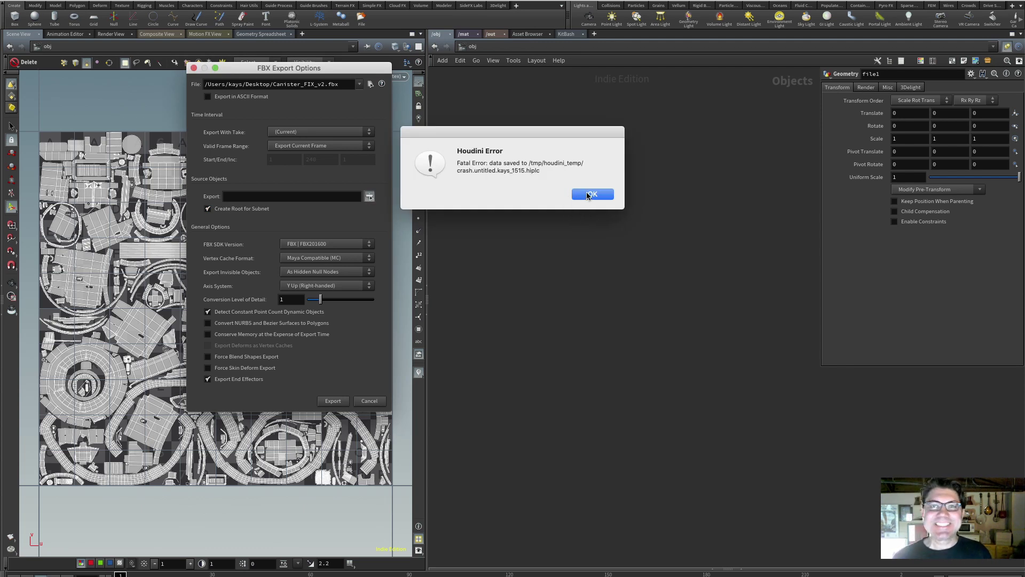
click(588, 195)
click(558, 214)
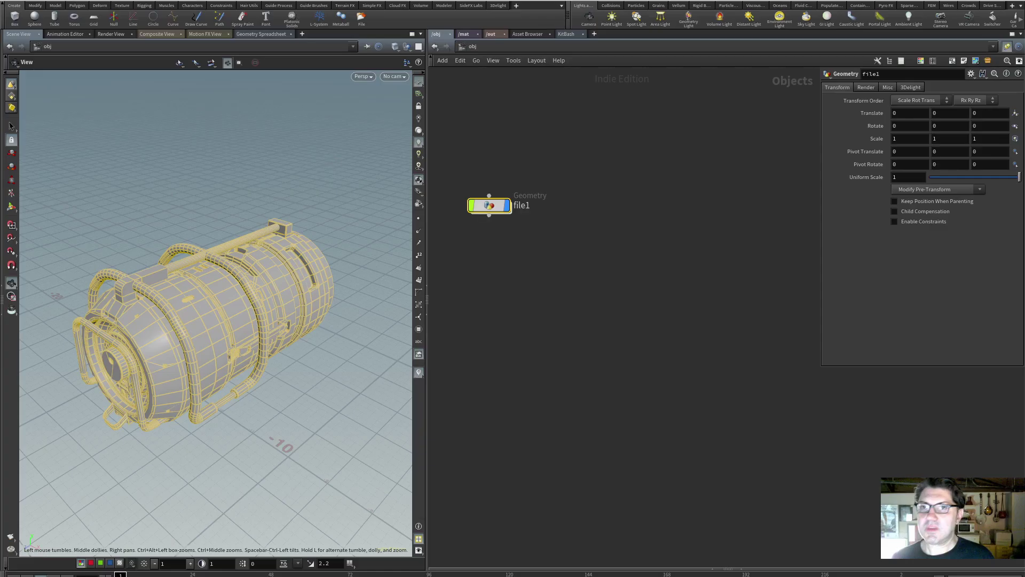
- Start a new FBX export of the rebuilt canister scene and browse for its output file
click(94, 0)
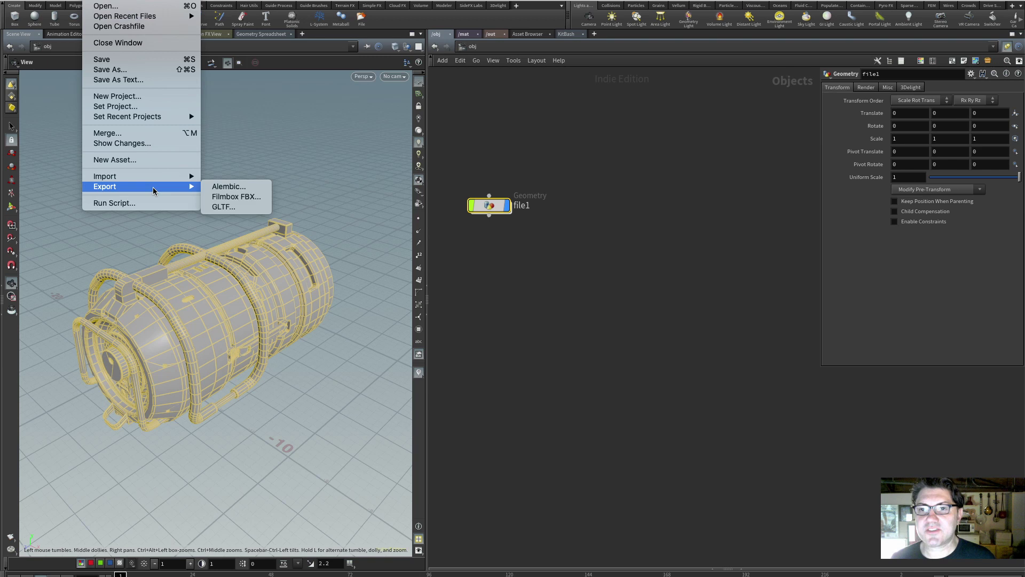
mouse_move(157, 191)
click(230, 197)
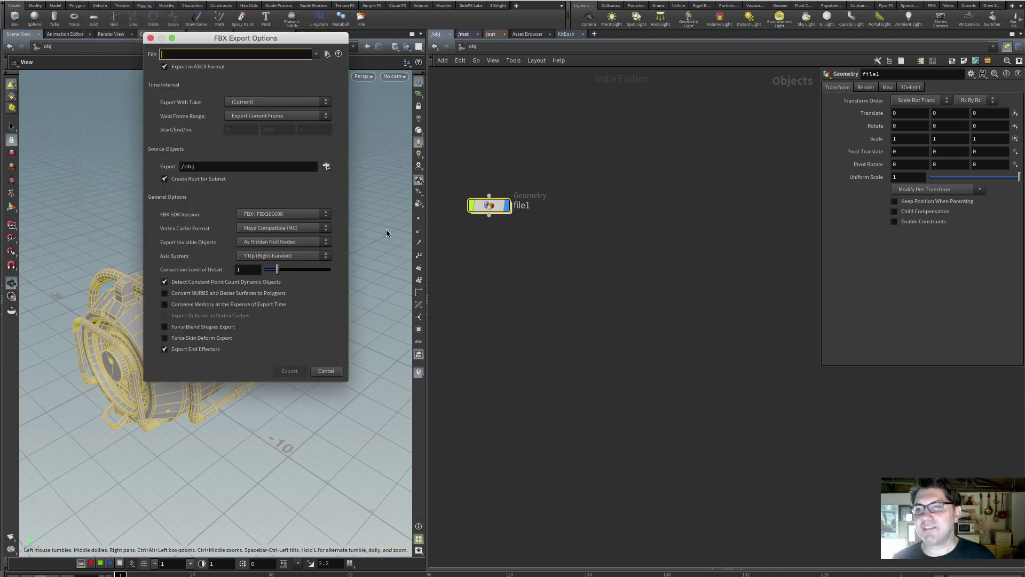
click(327, 54)
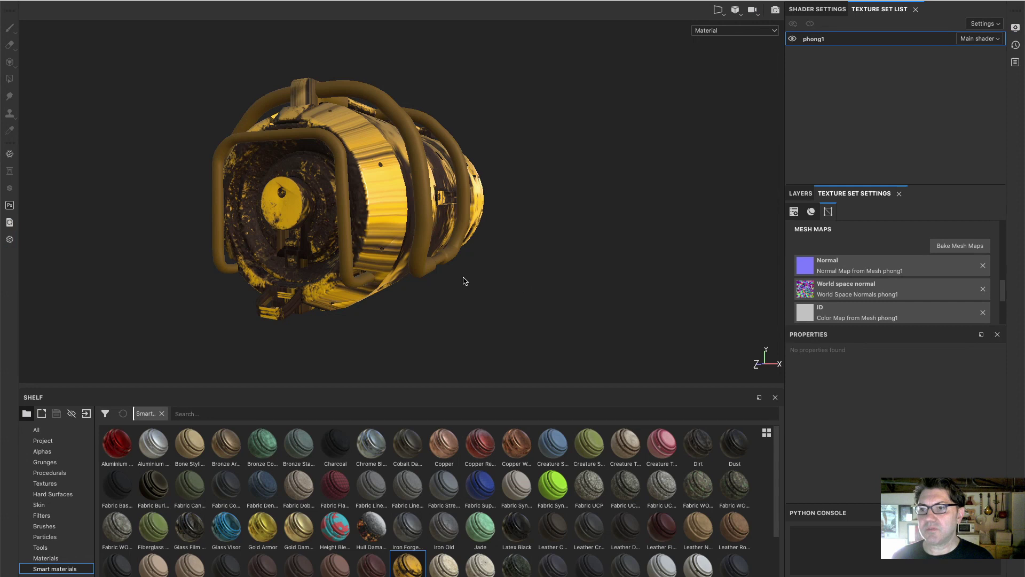
- In Substance Painter, discard the current project unsaved and start a new one with a document resolution of 2048
alt+drag(356, 180, 347, 178)
key(ctrl+n)
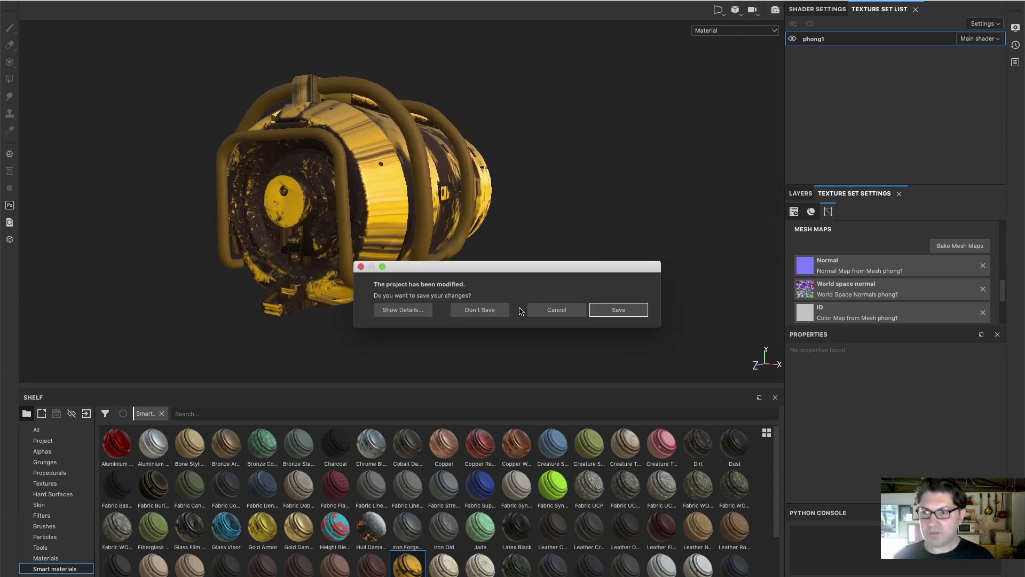
click(482, 309)
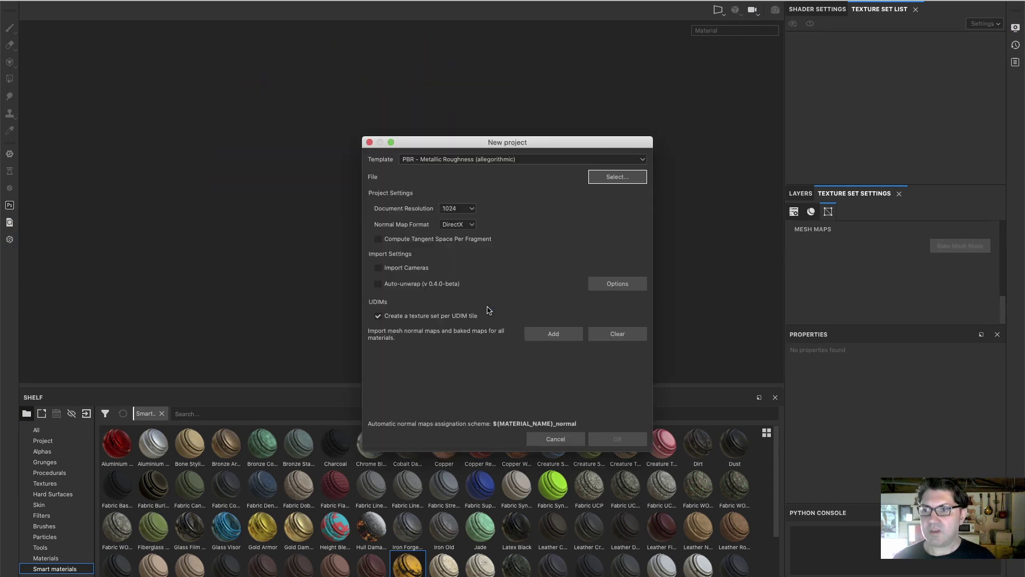
click(343, 160)
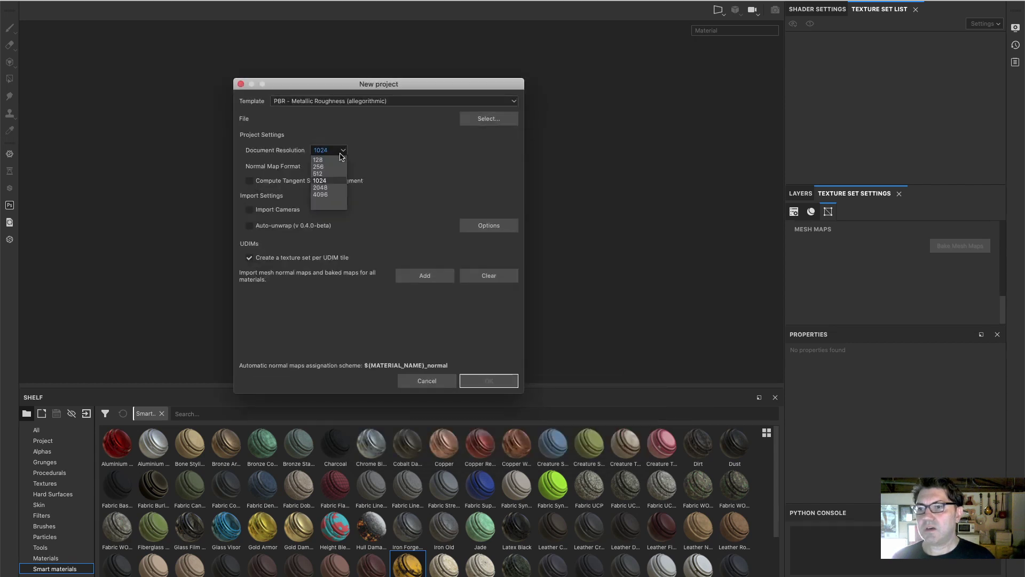
click(331, 193)
- Choose Canister_FIX_v2.fbx from the Desktop as the mesh and create the project
click(488, 119)
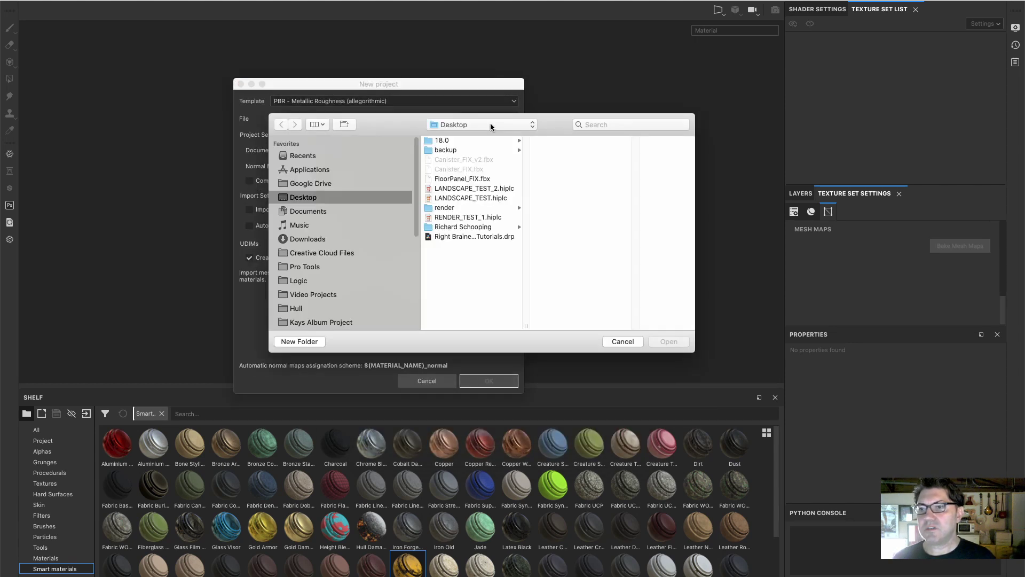
click(476, 160)
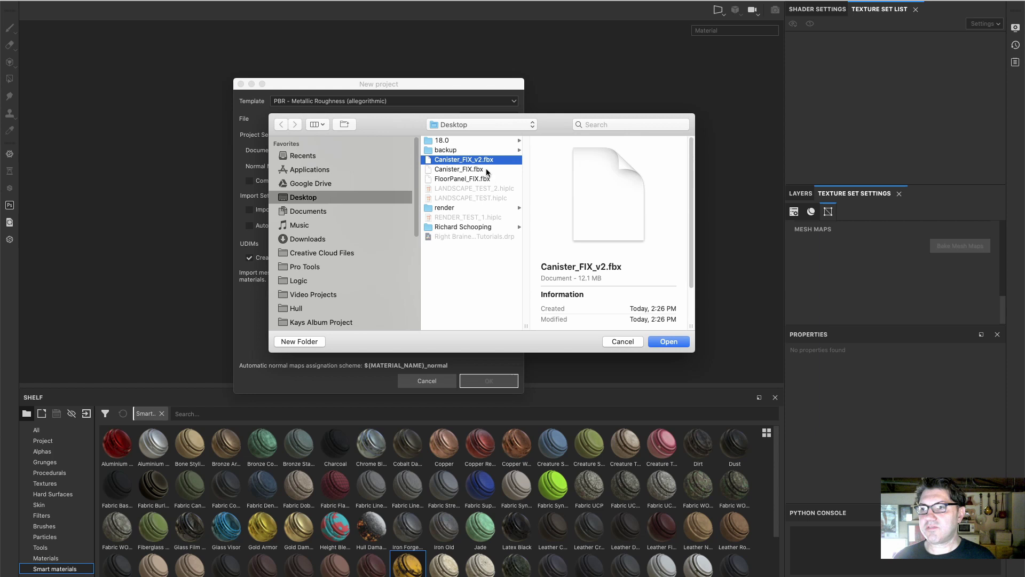
click(666, 342)
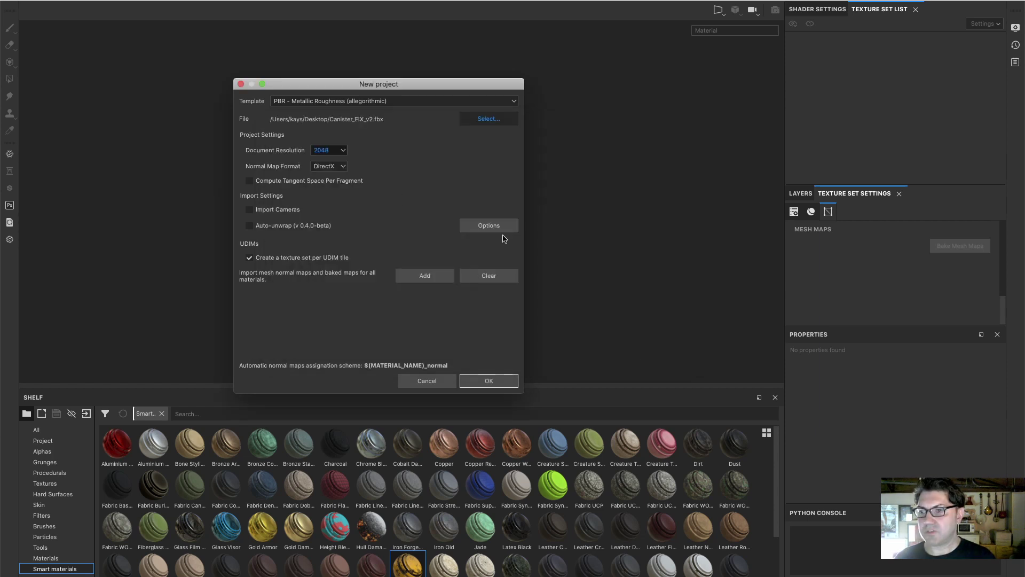
click(498, 382)
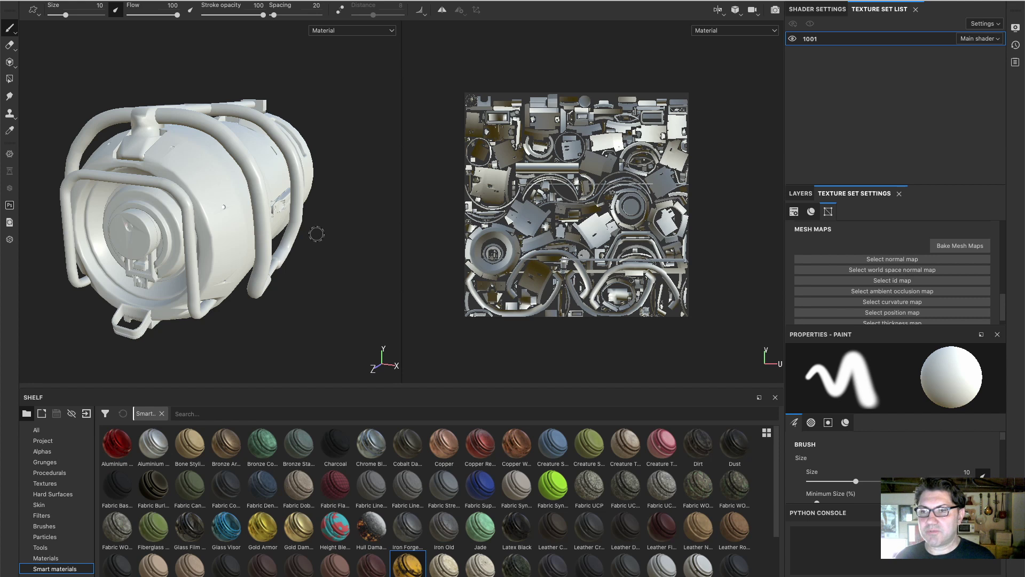
- Bake all mesh maps for the canister's 1001 texture set at an output size of 2048
alt+drag(205, 184, 189, 187)
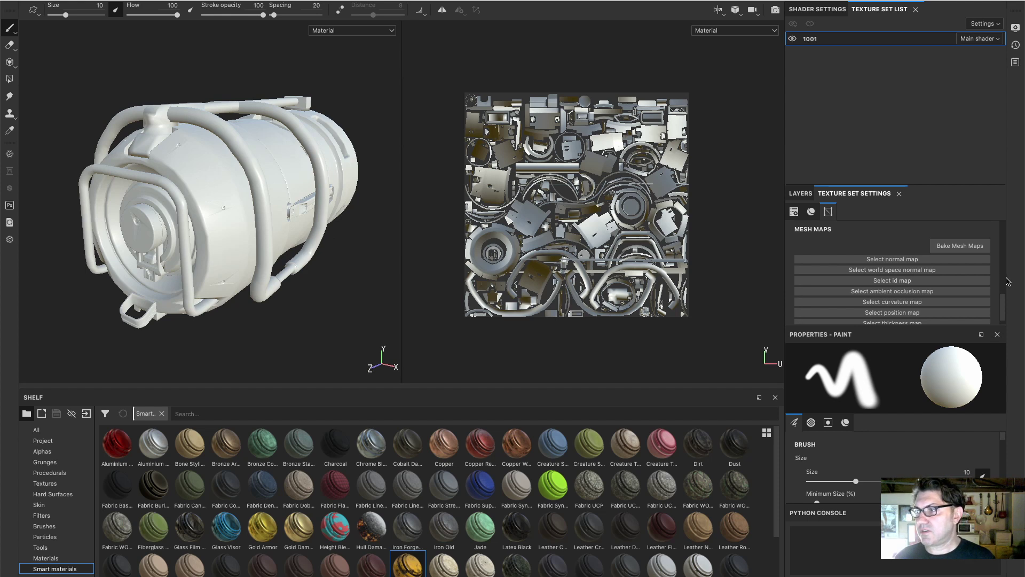
click(970, 249)
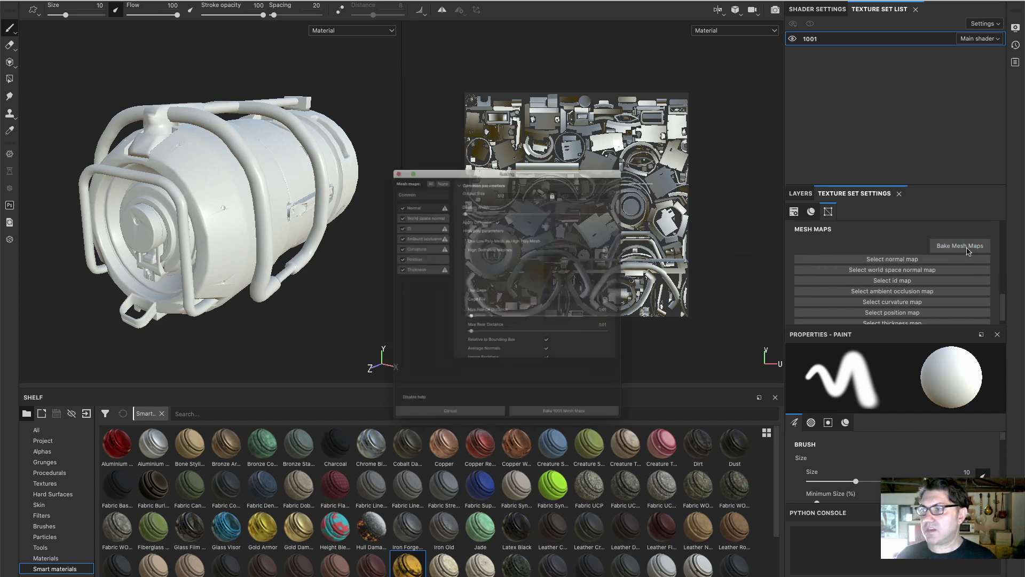
click(526, 151)
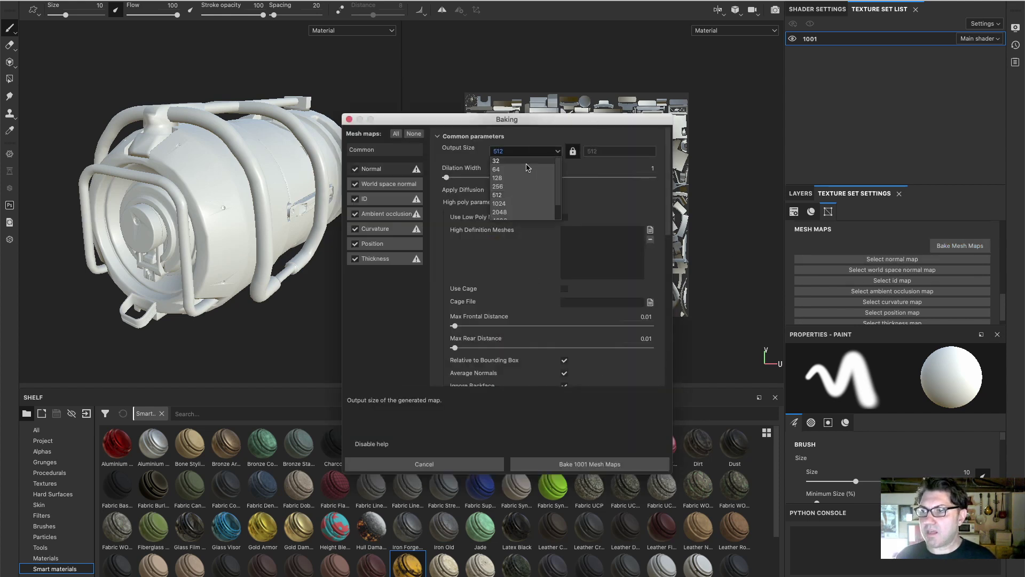
click(518, 213)
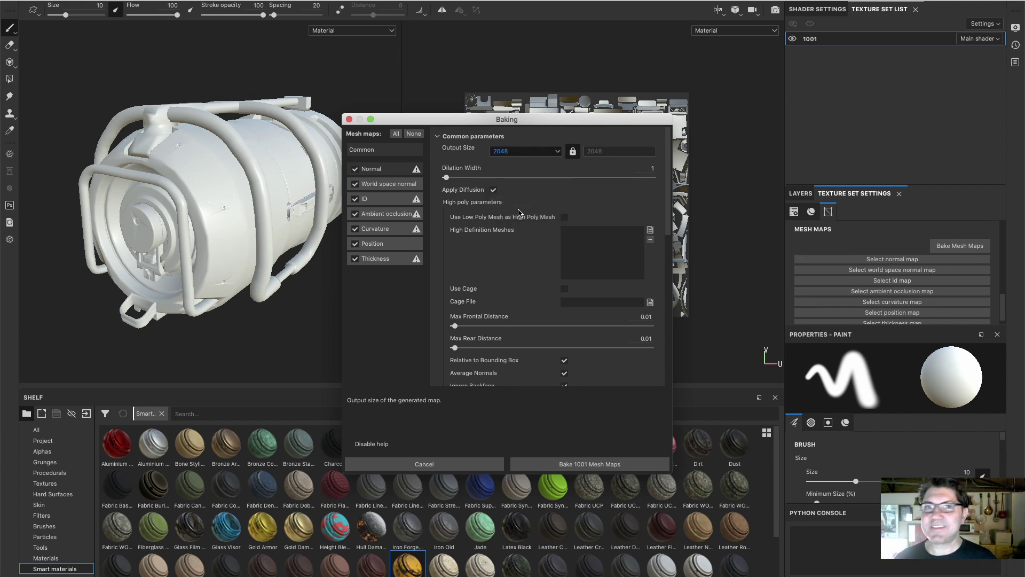
click(601, 464)
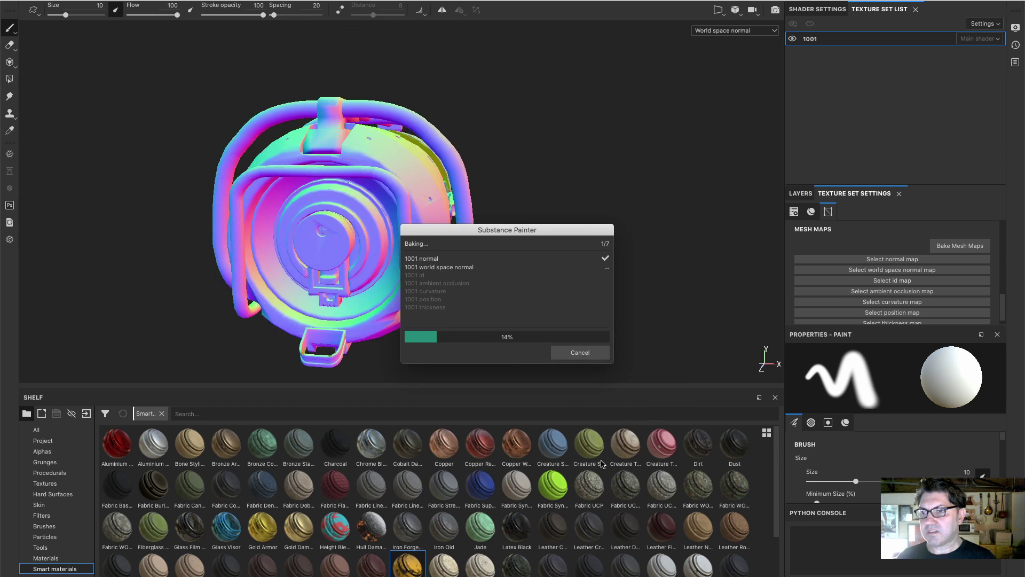
drag(520, 231, 628, 190)
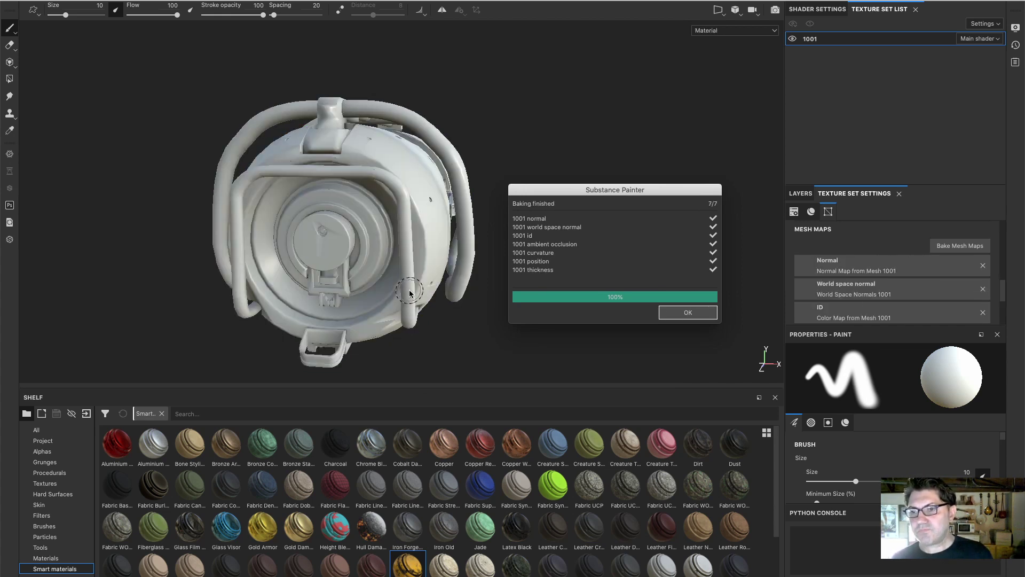
click(688, 313)
alt+drag(414, 223, 347, 224)
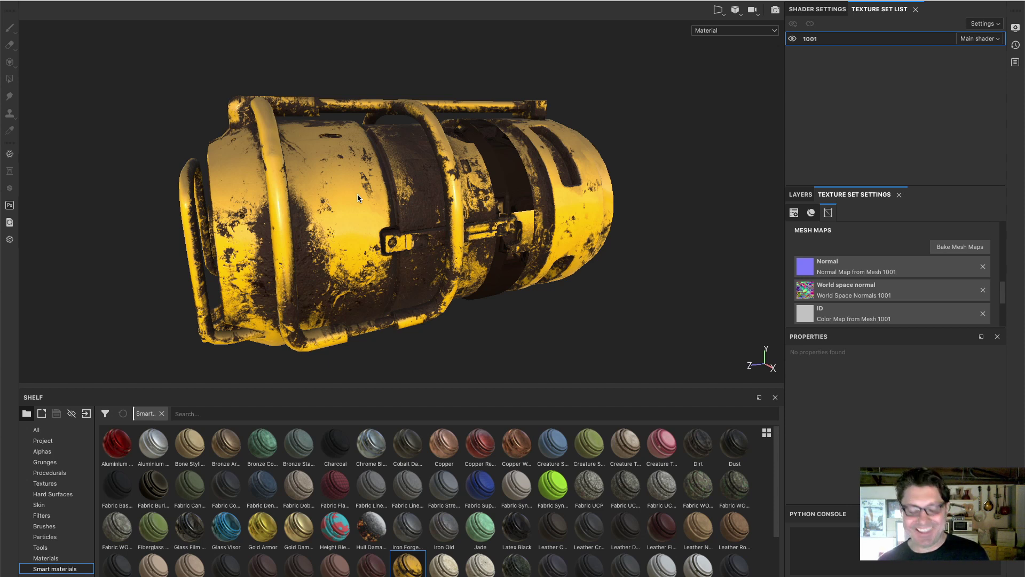
- Switch back to Houdini and delete the Labs Auto UV node from the canister network
key(super)
key(super+Tab)
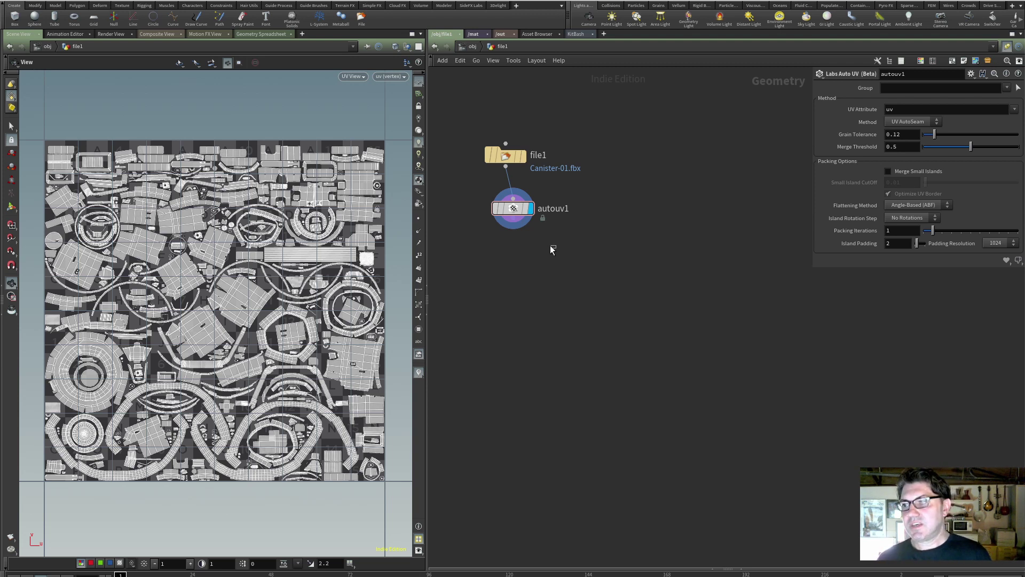
click(518, 210)
key(Delete)
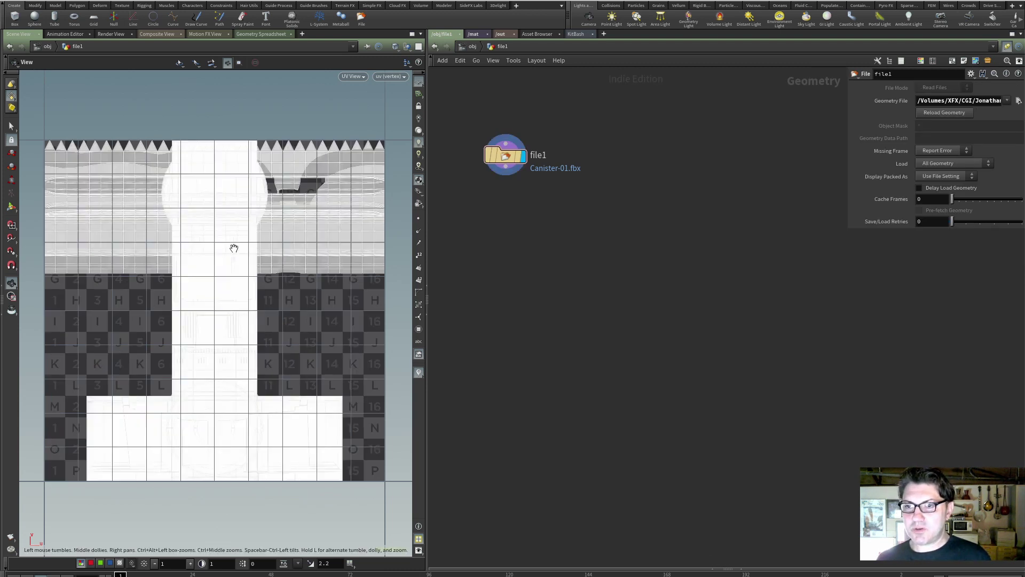
- Add a UV Autoseam node after the canister's file node and make it the displayed node
drag(507, 155, 558, 148)
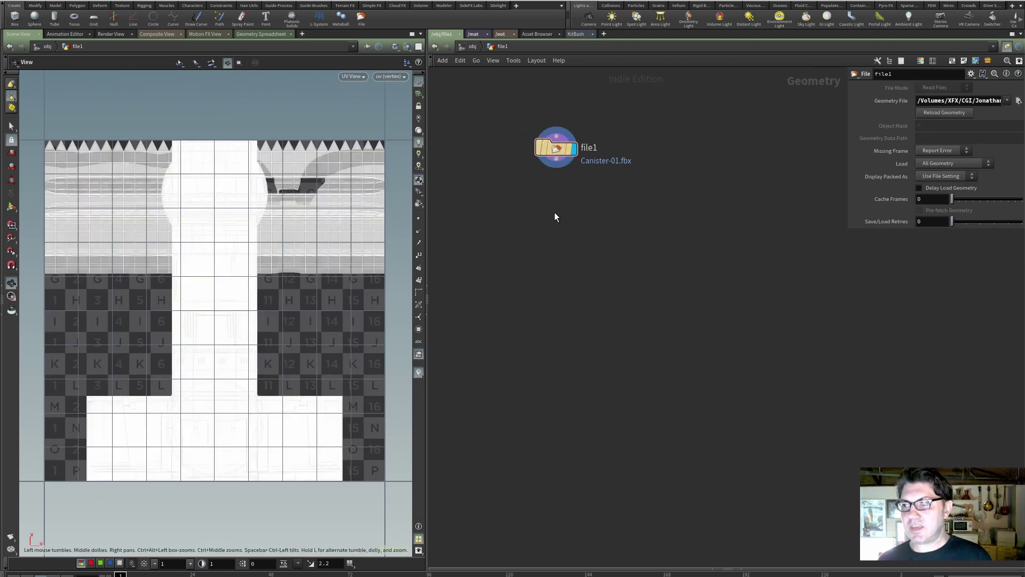
click(556, 167)
key(Tab)
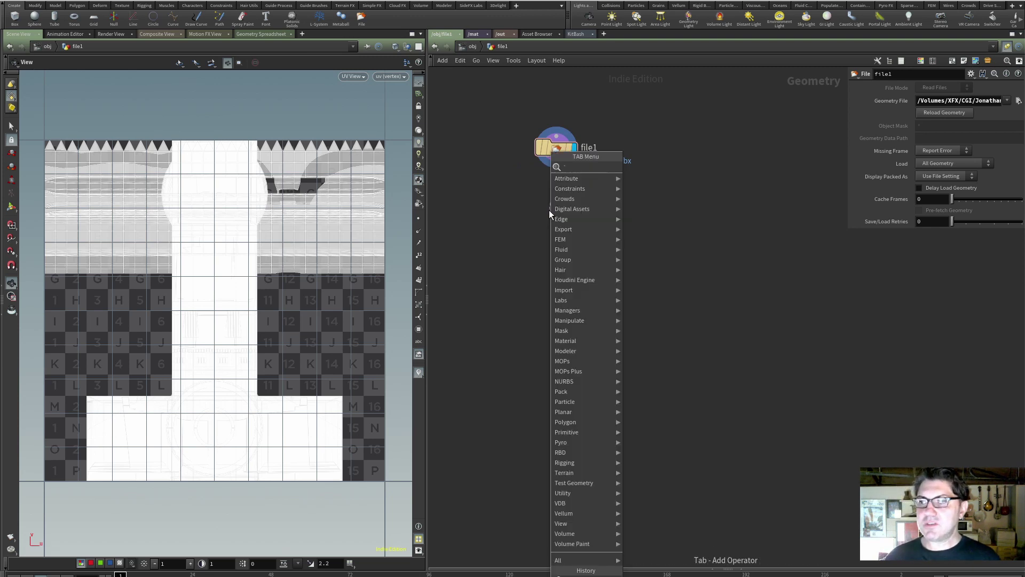
key(Escape)
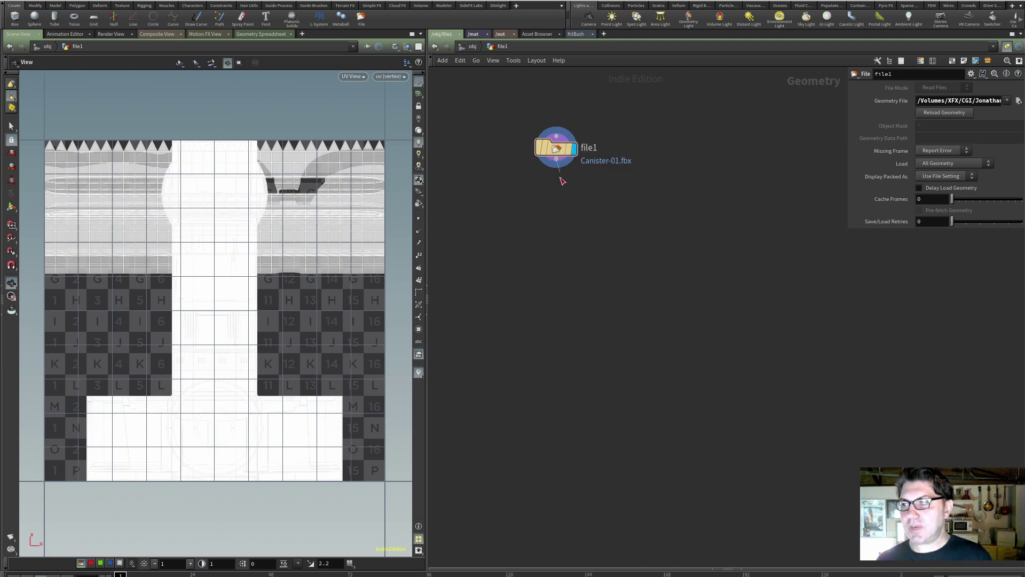
key(Tab)
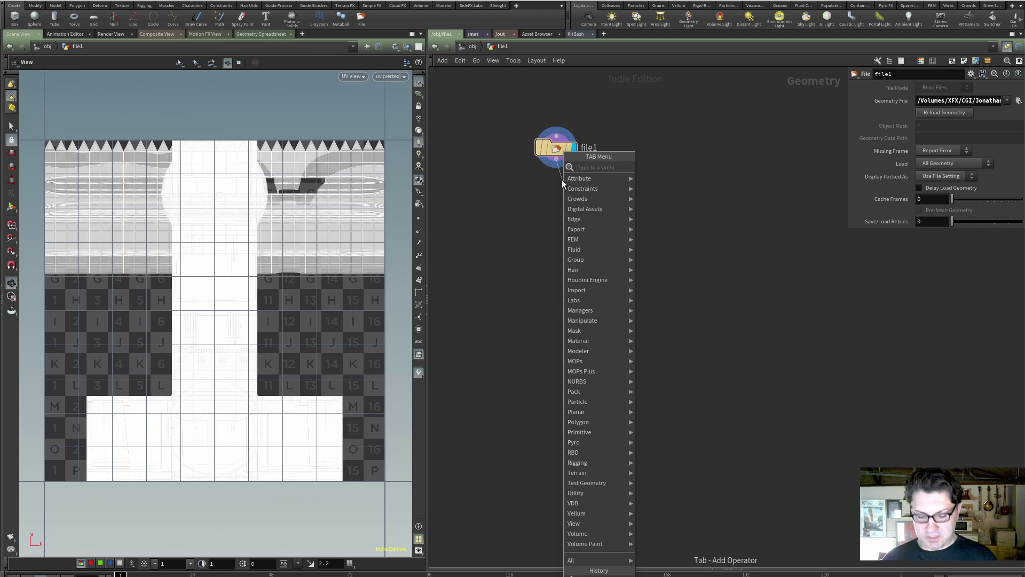
text(auto)
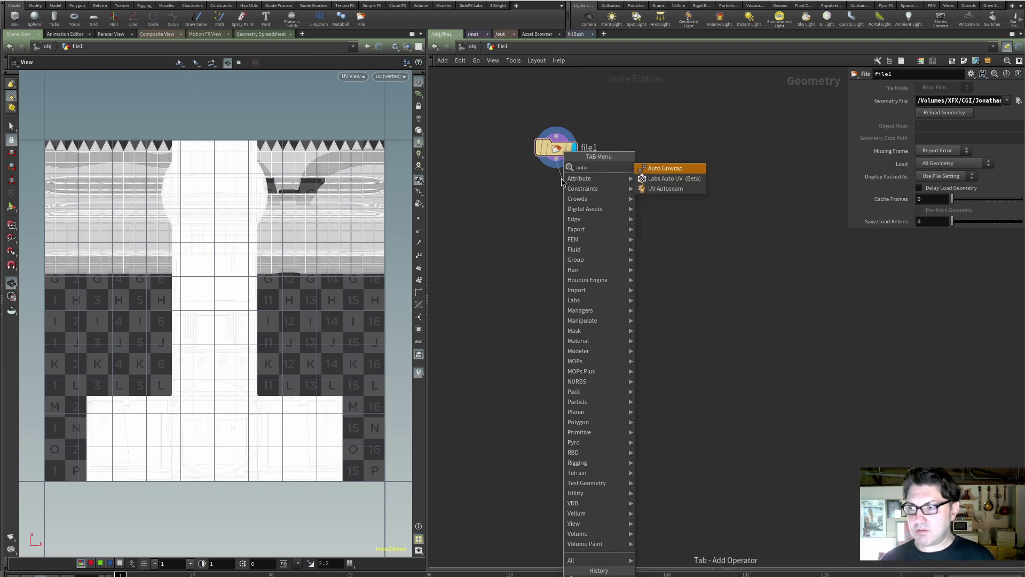
key(Down)
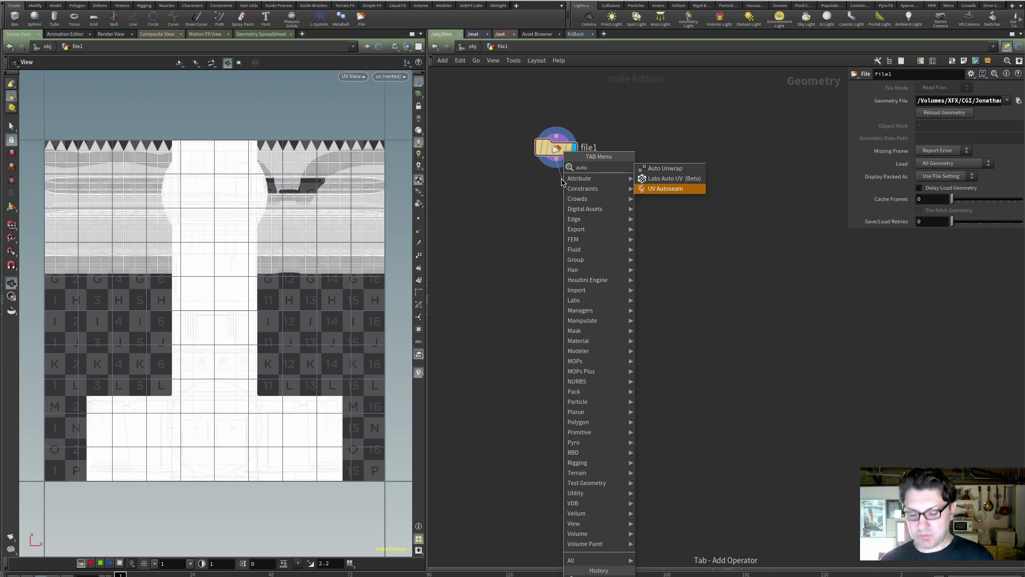
key(Return)
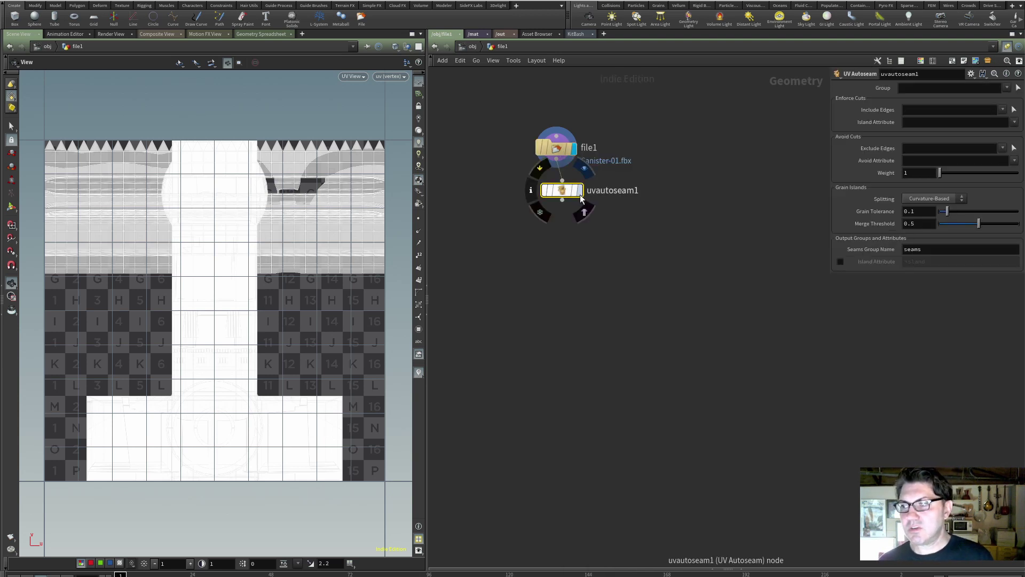
key(r)
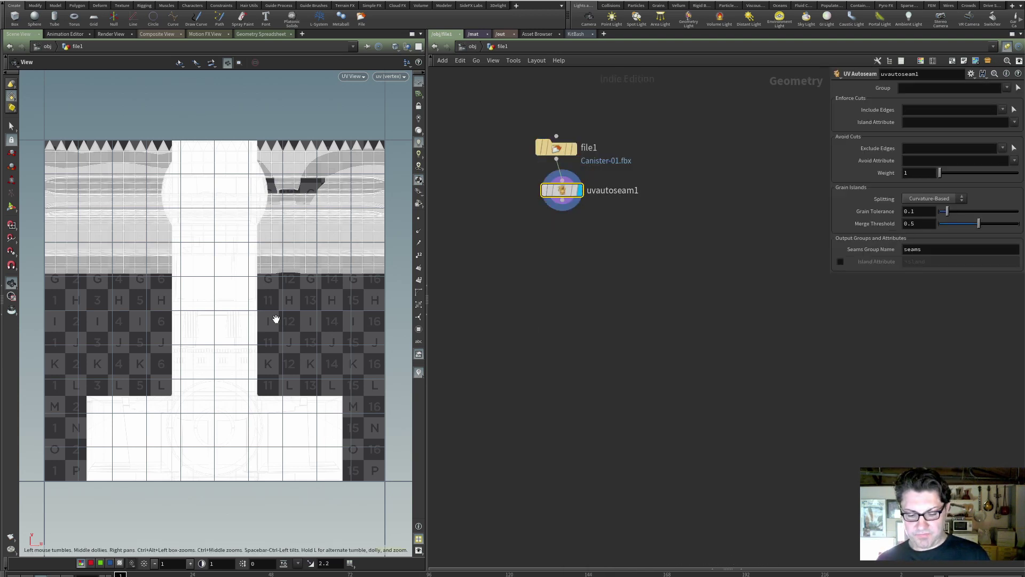
- Connect a UV Flatten node below the UV Autoseam node and display its result in the UV view
key(space+1)
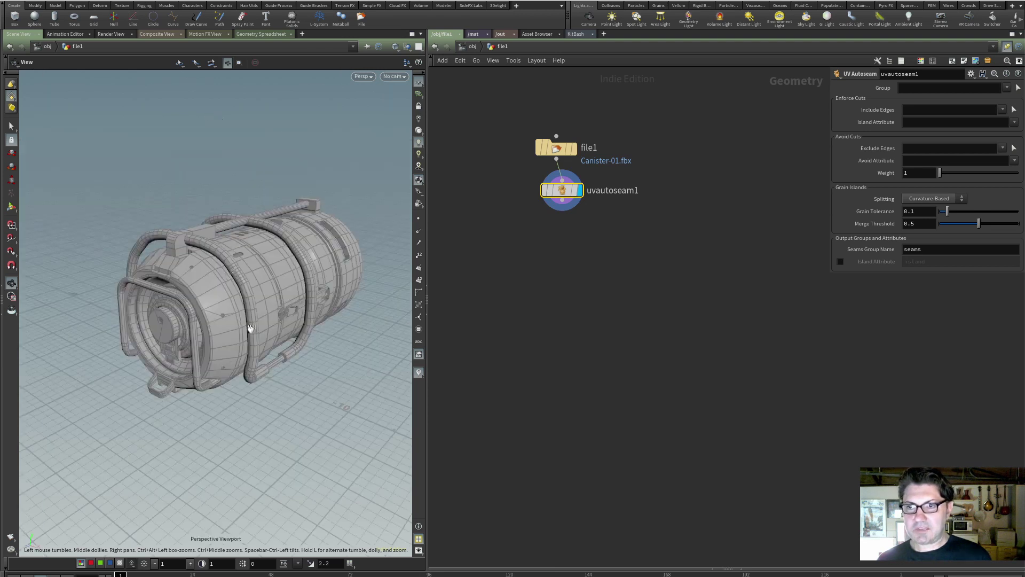
drag(250, 328, 213, 297)
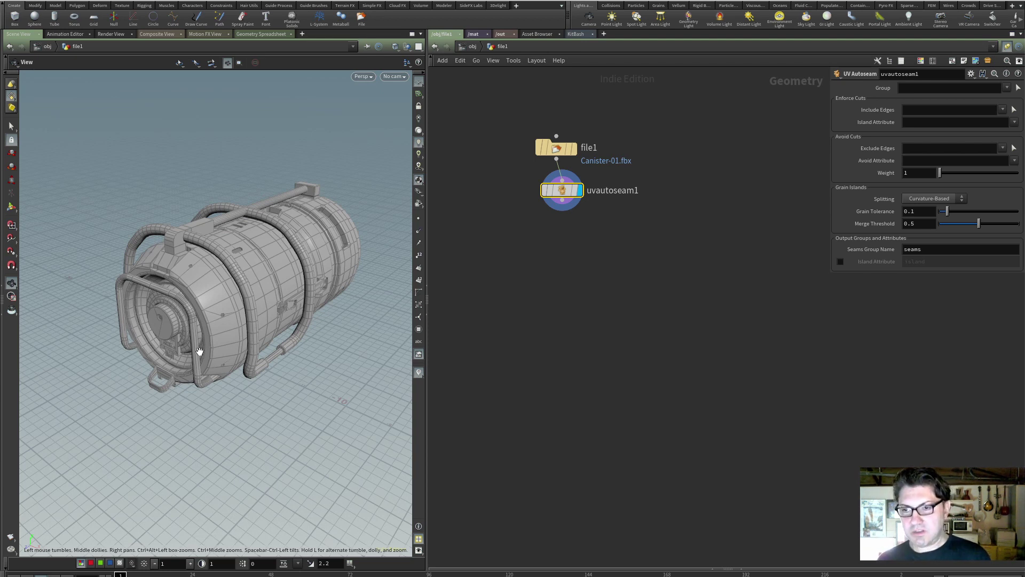
key(space+4)
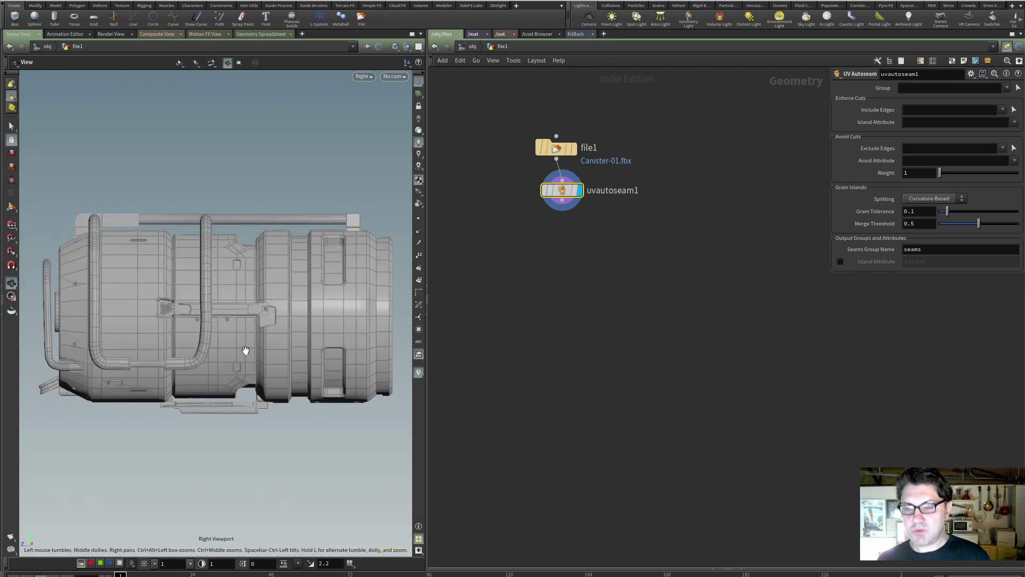
key(space+5)
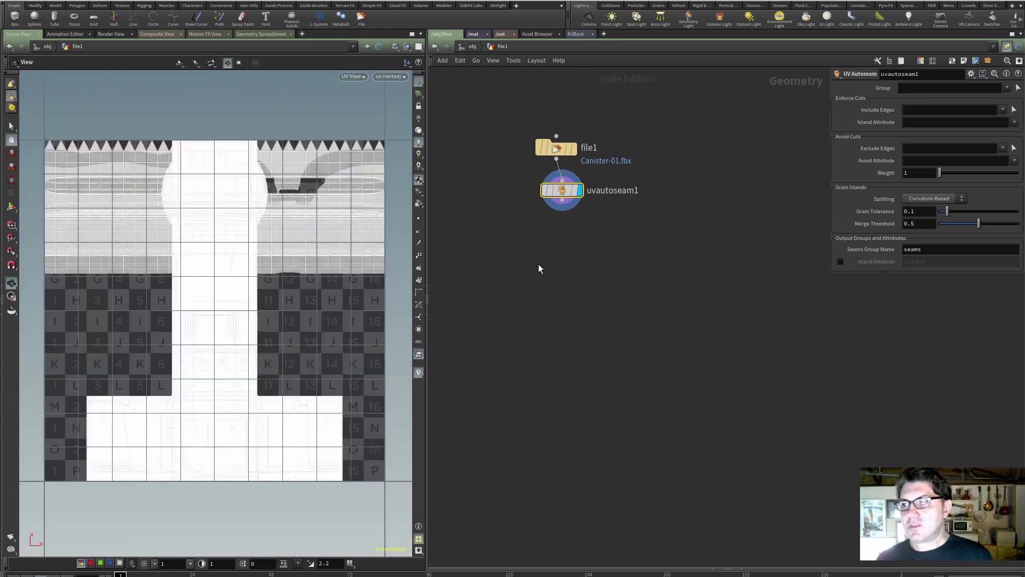
drag(570, 210, 564, 213)
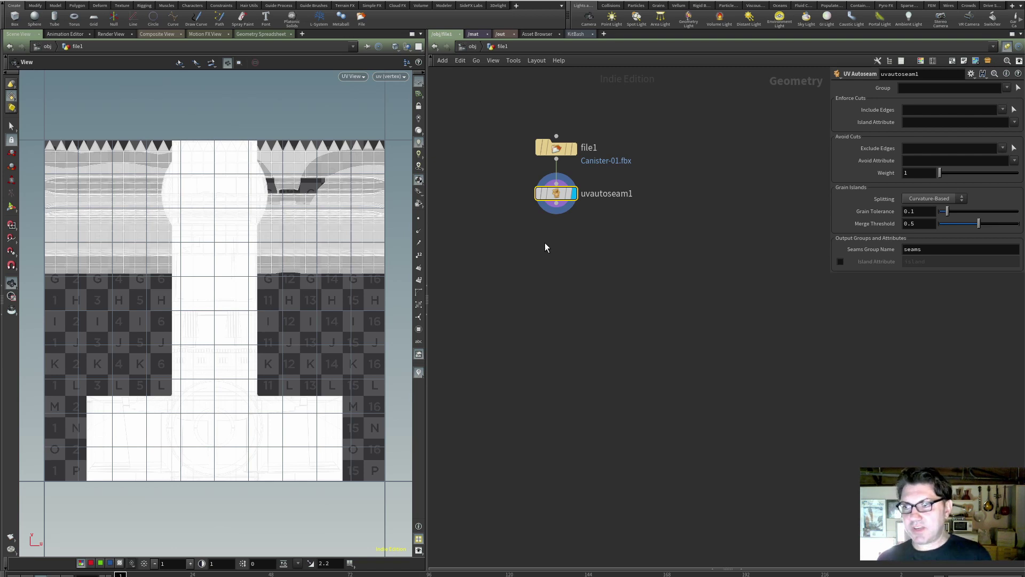
key(Tab)
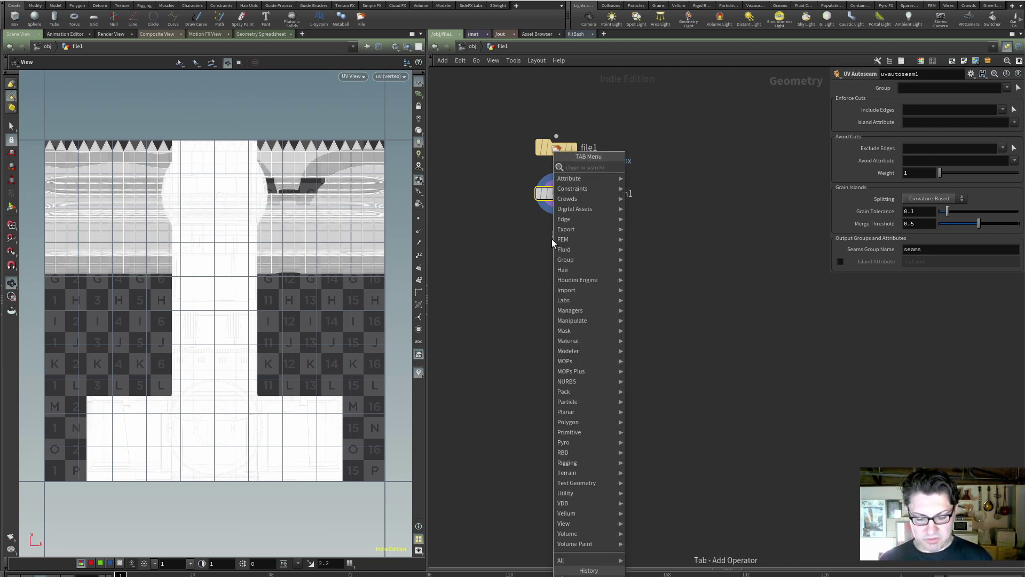
text(uvfla)
key(Return)
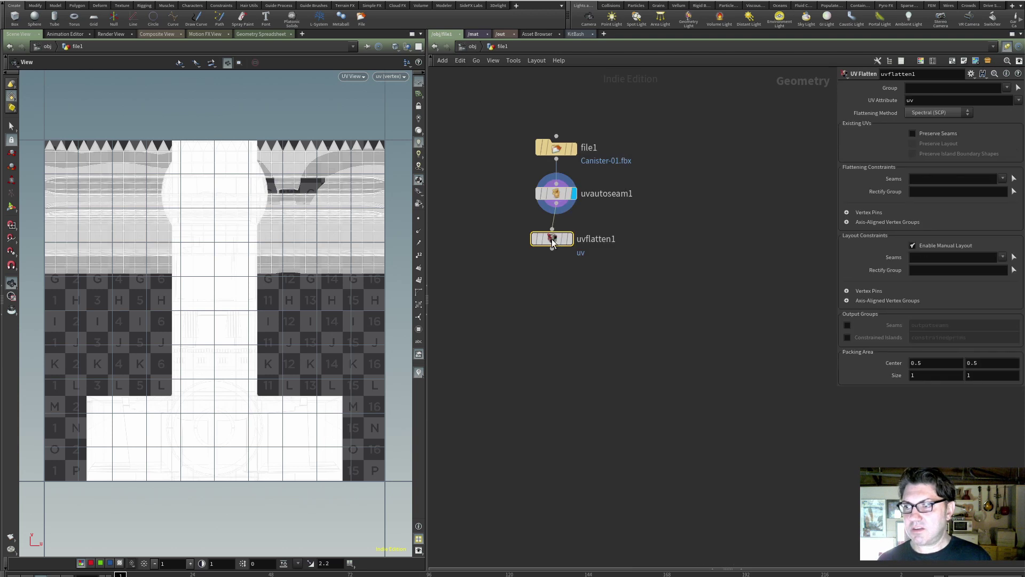
click(552, 241)
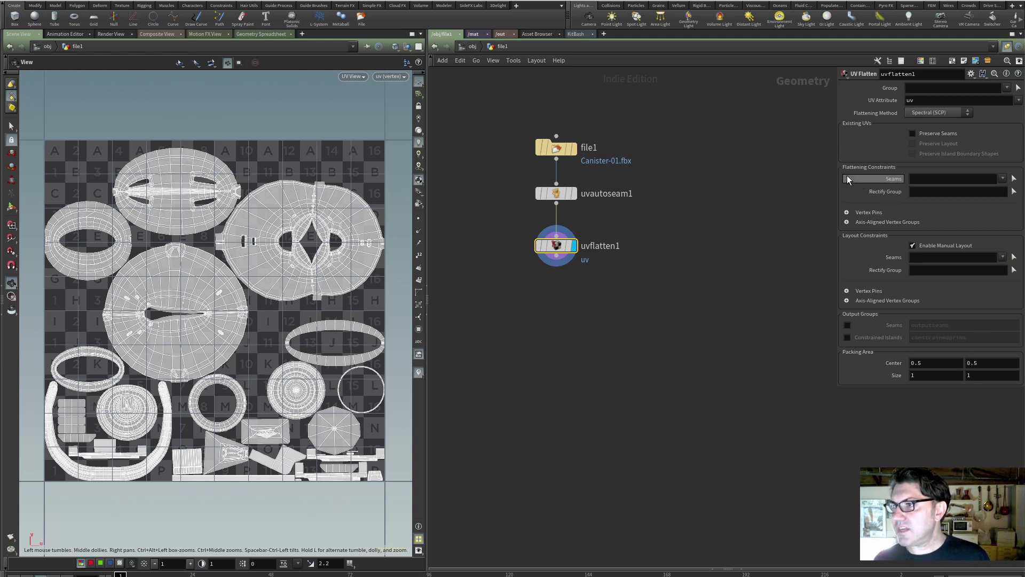
- Assign the seams group as the seams for both the flattening constraints and the layout constraints of the UV Flatten node
click(1002, 178)
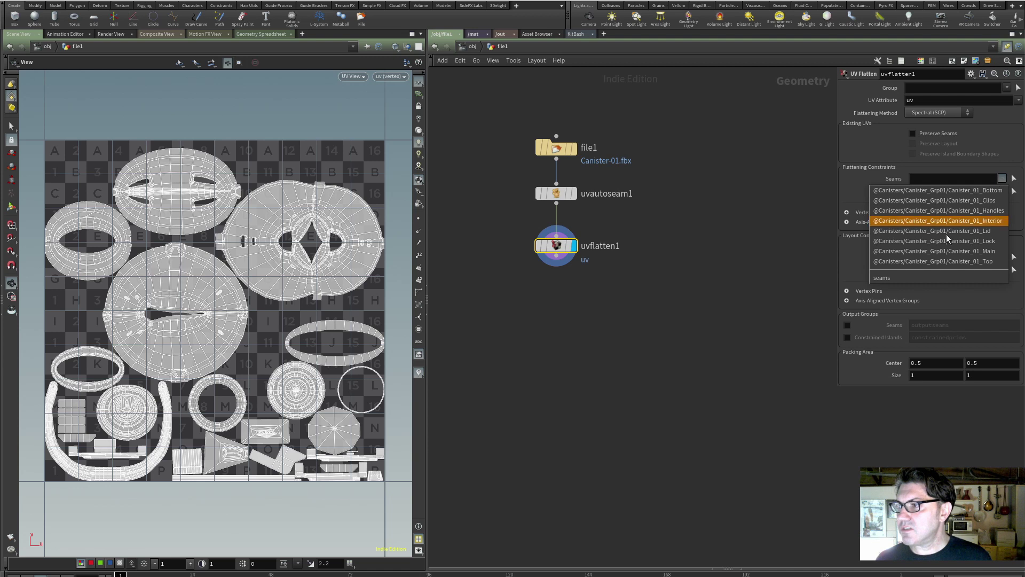
click(920, 277)
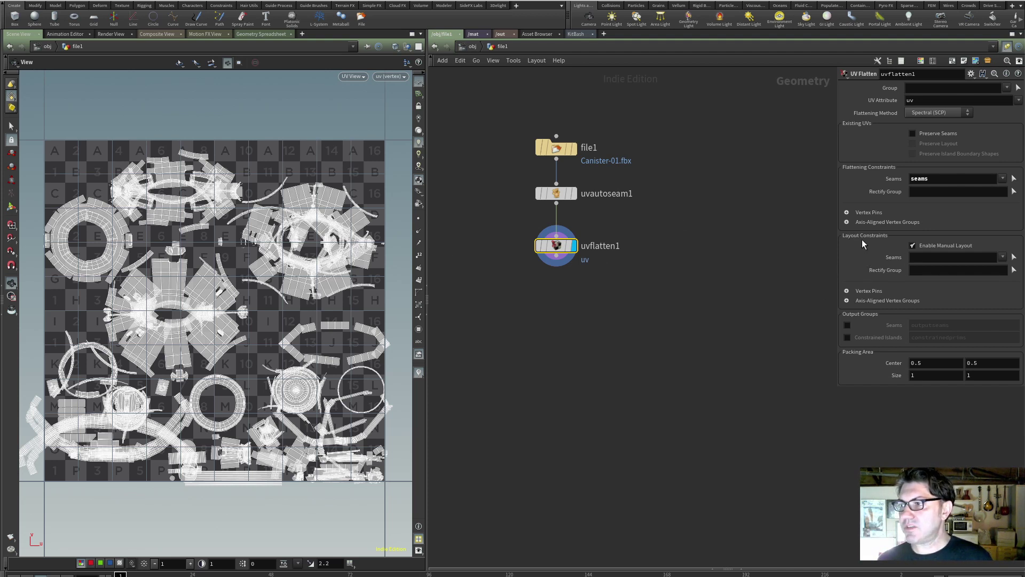
click(1003, 257)
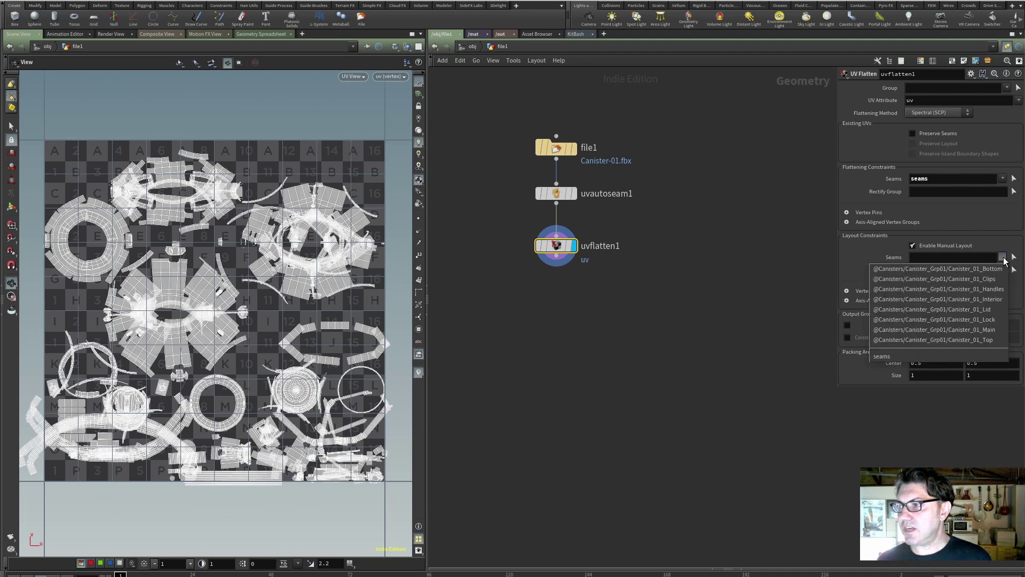
click(940, 354)
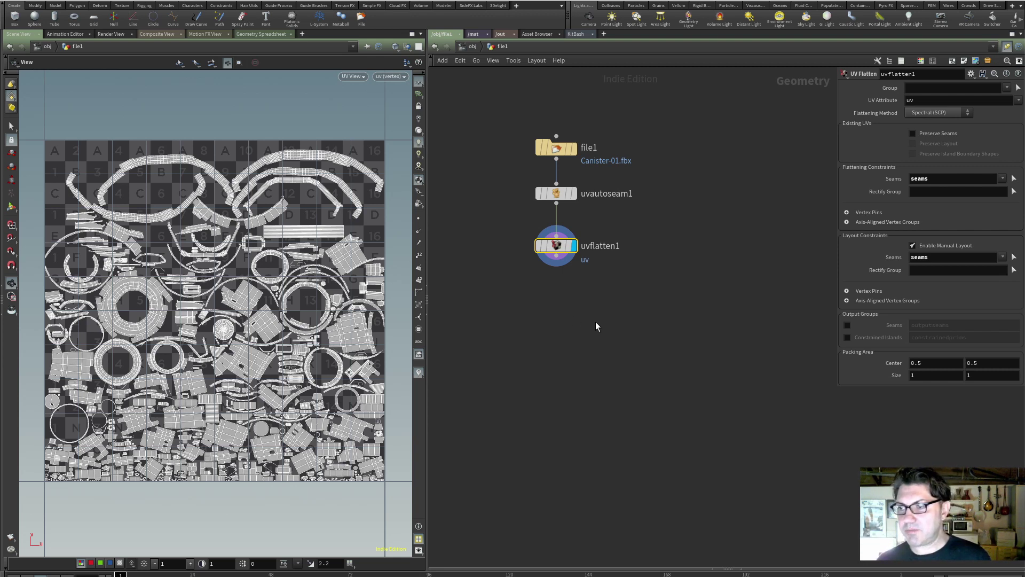
click(565, 299)
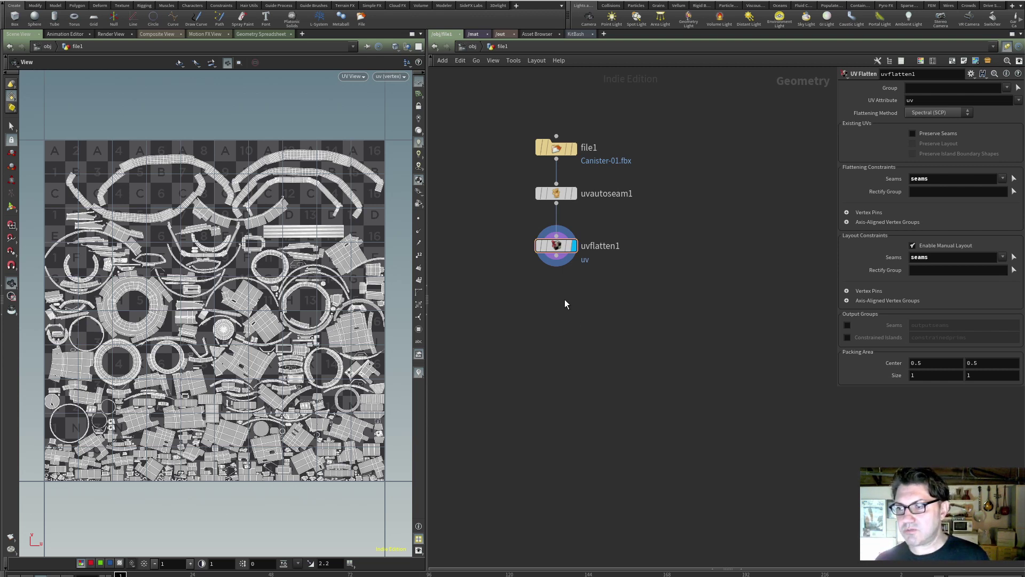
- Return to the object level of the scene and open the export options
click(473, 46)
click(91, 1)
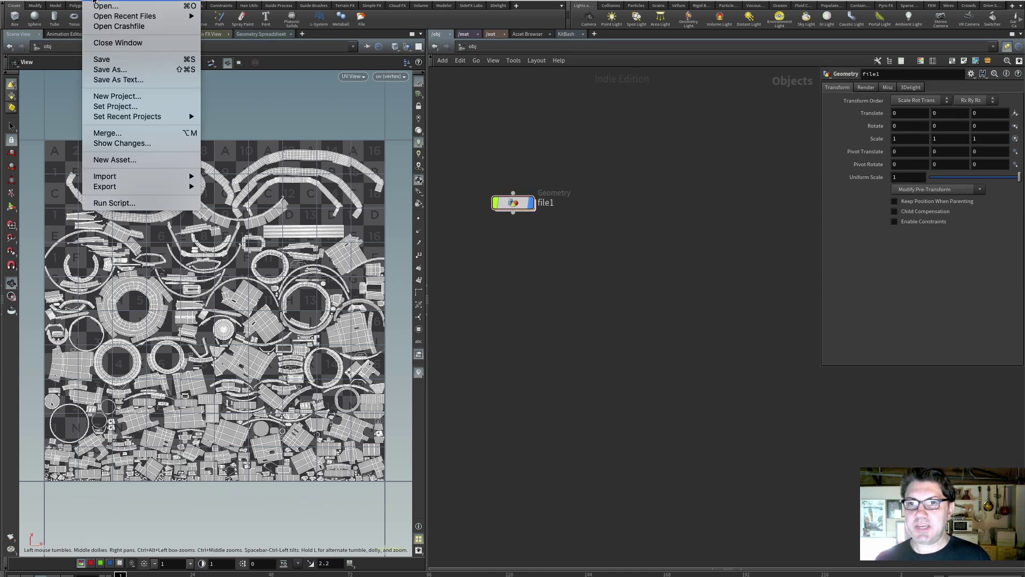
mouse_move(135, 181)
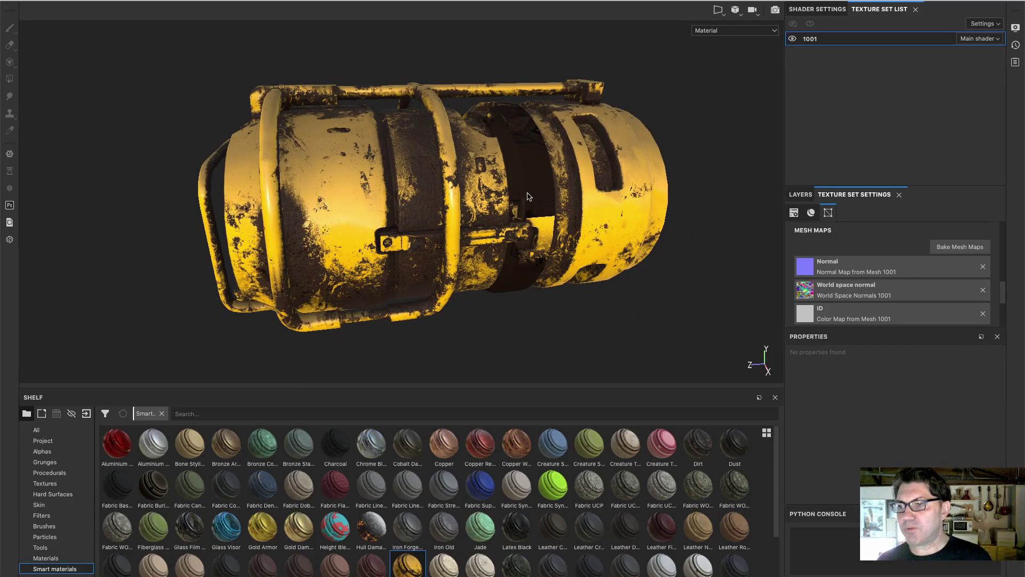
- Switch to Substance Painter, discard the textured canister project without saving, and start a new project with a document resolution of 2048
scroll(406, 222, up, 2)
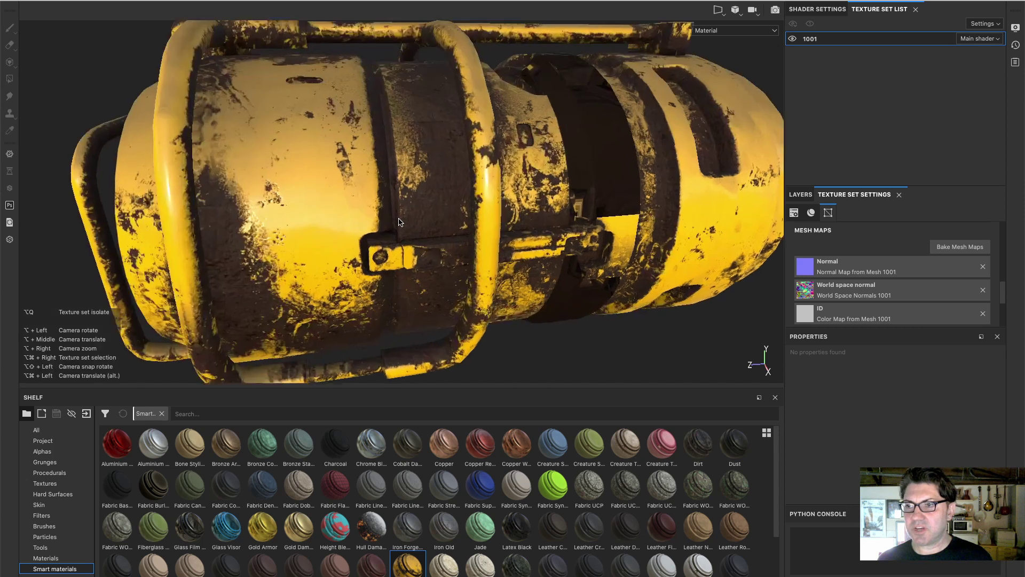
scroll(403, 222, down, 4)
alt+drag(403, 222, 422, 212)
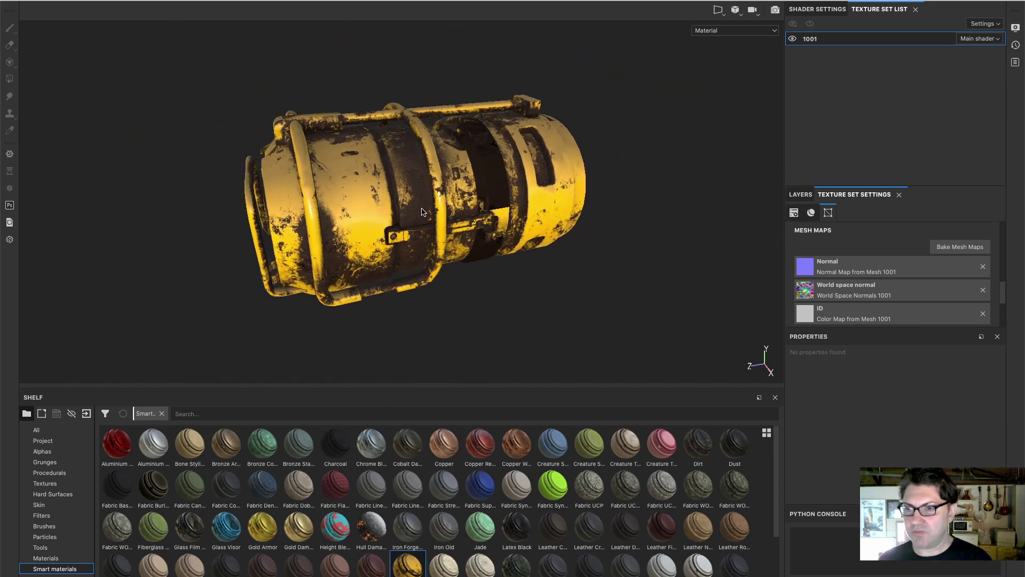
key(ctrl+w)
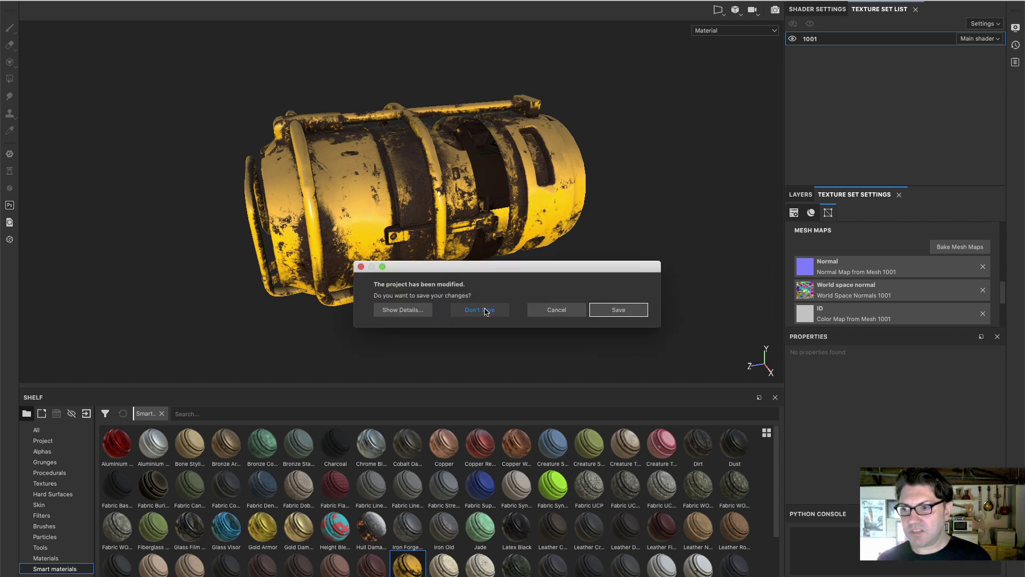
click(483, 306)
key(ctrl+n)
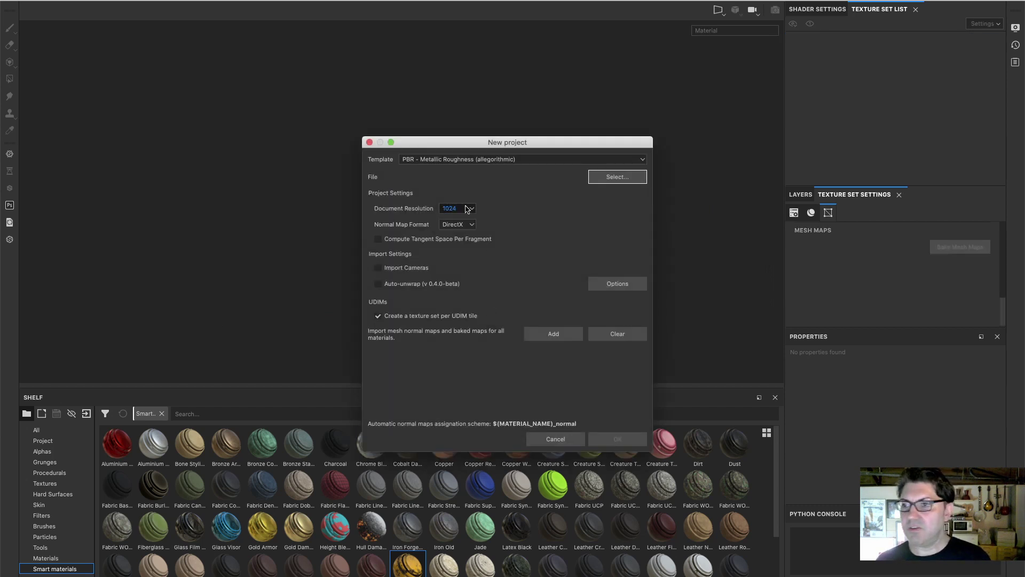
click(463, 209)
click(452, 240)
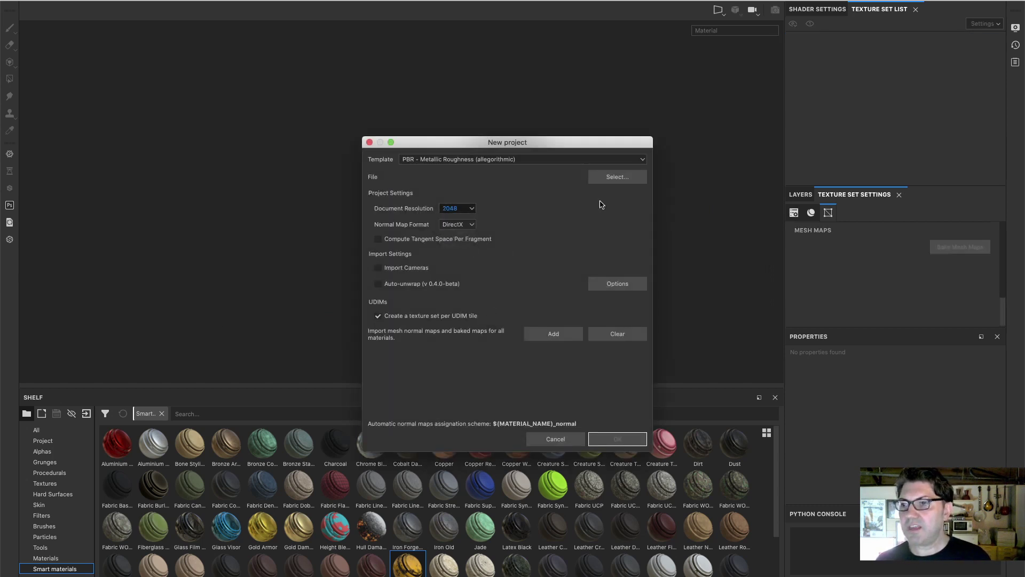
- Choose Canister_FIX_v4.fbx from the Desktop as the mesh and create the project
click(610, 178)
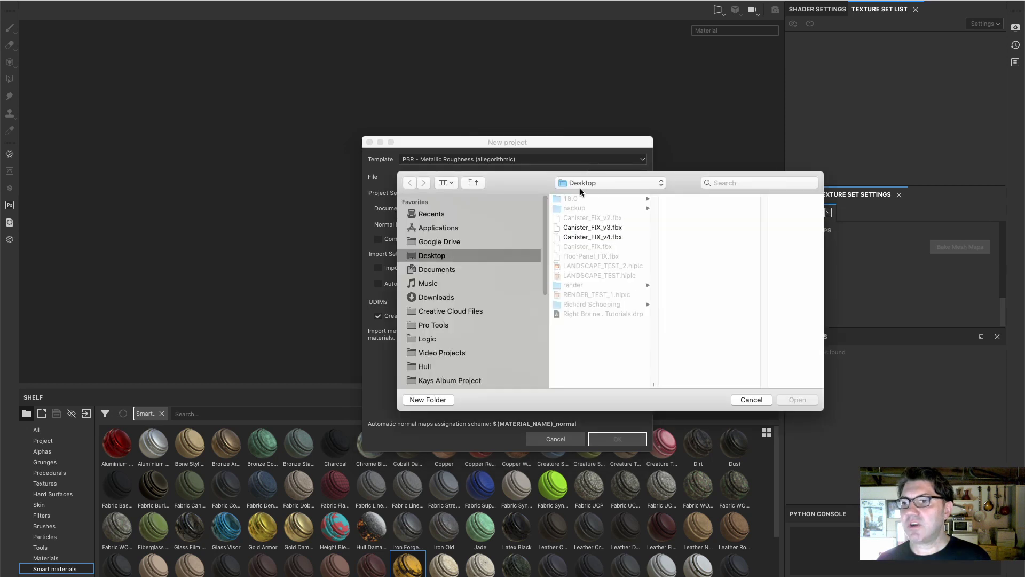
click(594, 238)
click(798, 400)
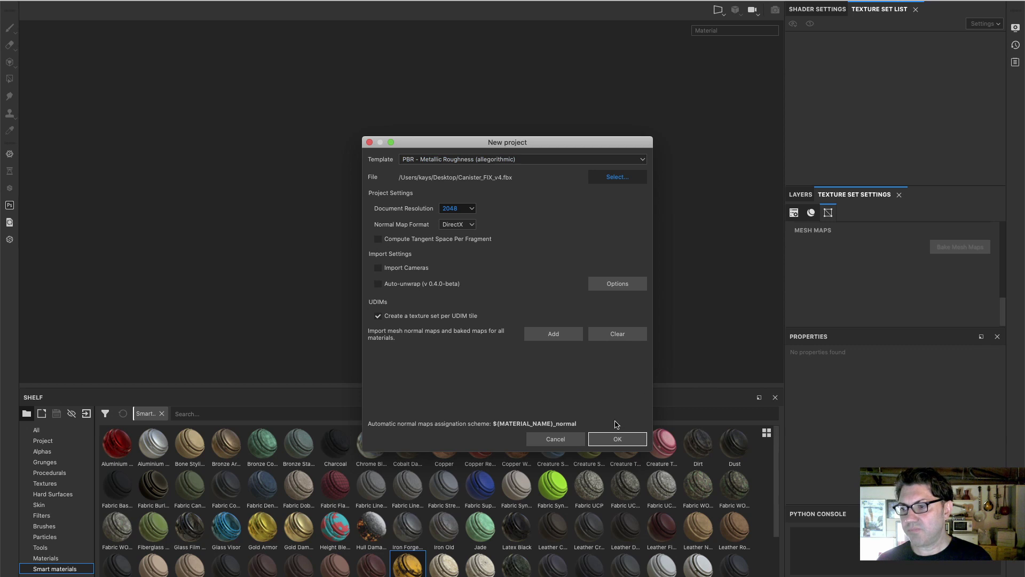
click(617, 437)
- Bake all mesh maps for the newly imported canister's 1001 texture set at an output size of 2048
alt+drag(405, 224, 392, 156)
alt+drag(419, 197, 481, 203)
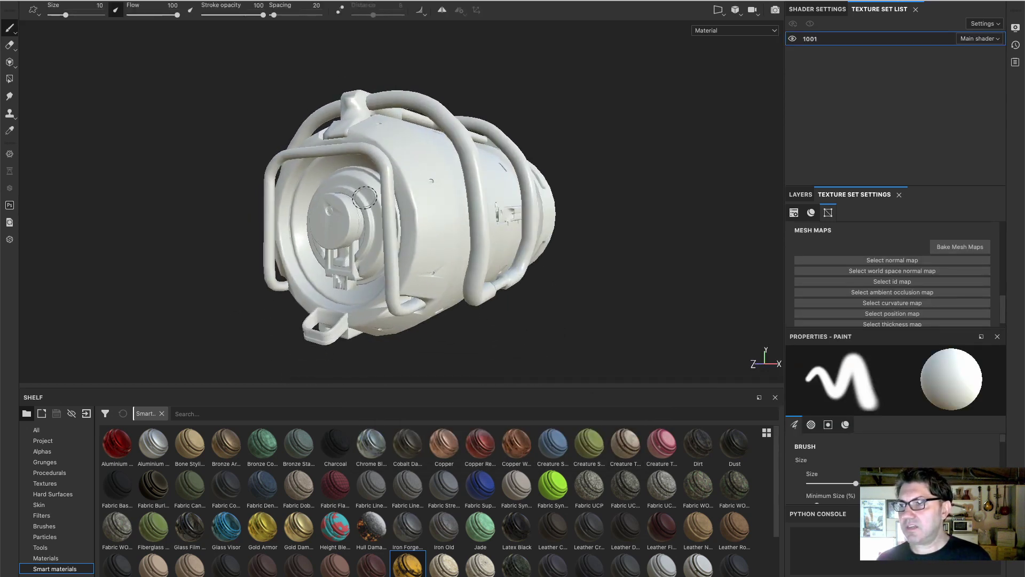
click(960, 247)
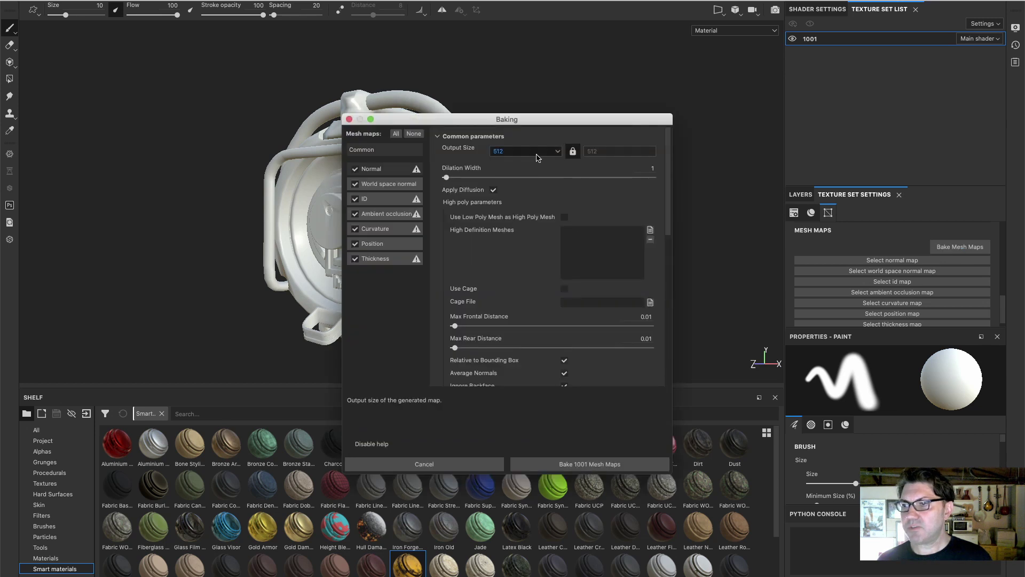
click(528, 151)
click(530, 215)
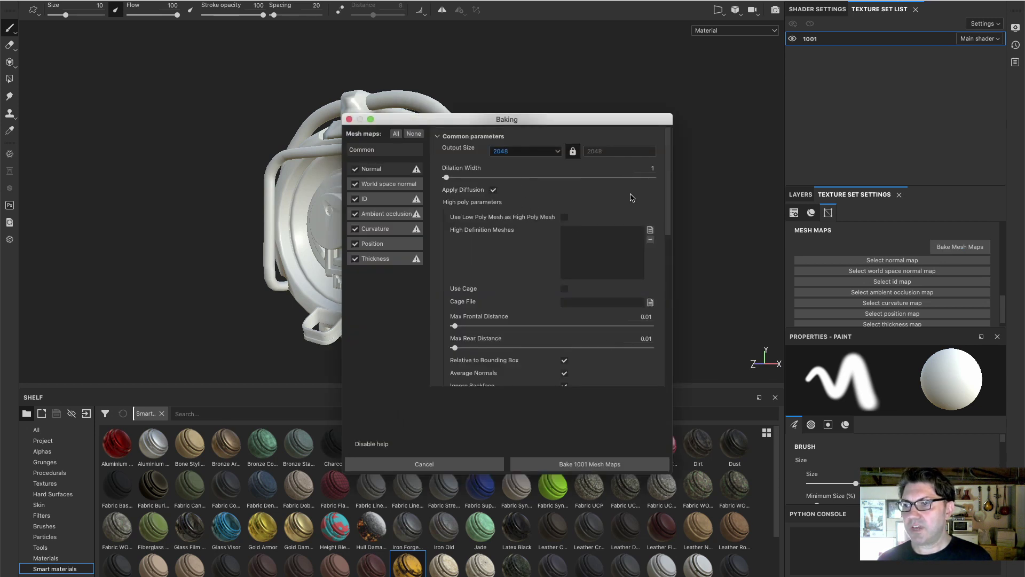
click(621, 464)
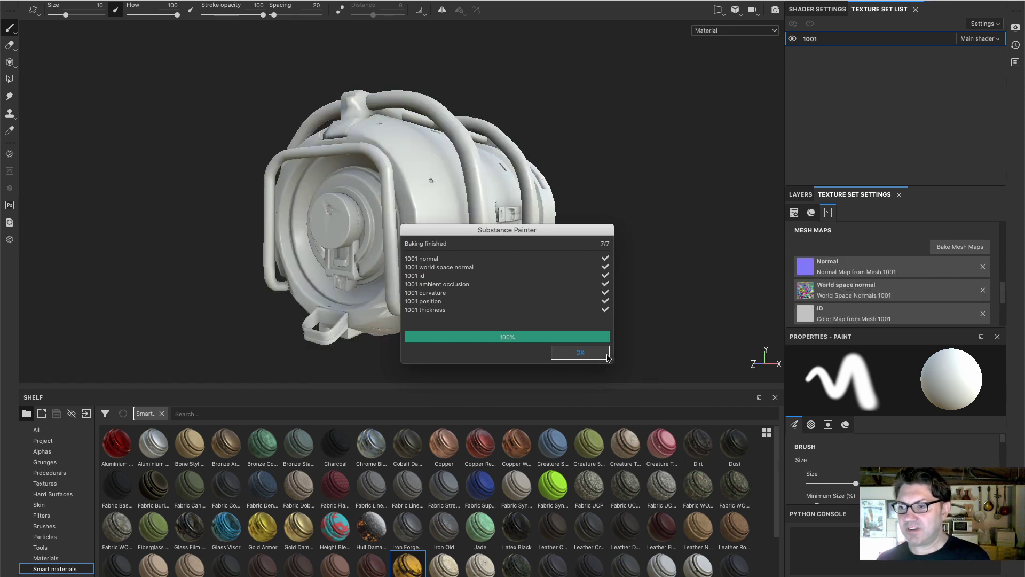
click(580, 352)
alt+drag(436, 224, 464, 214)
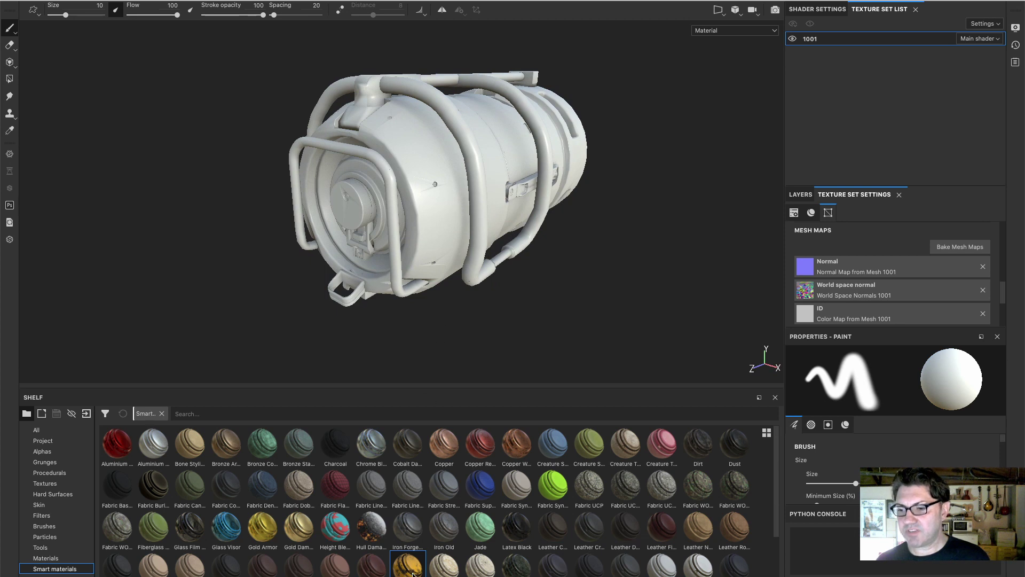
- Apply the yellow worn-paint smart material from the shelf to the canister
drag(409, 573, 427, 217)
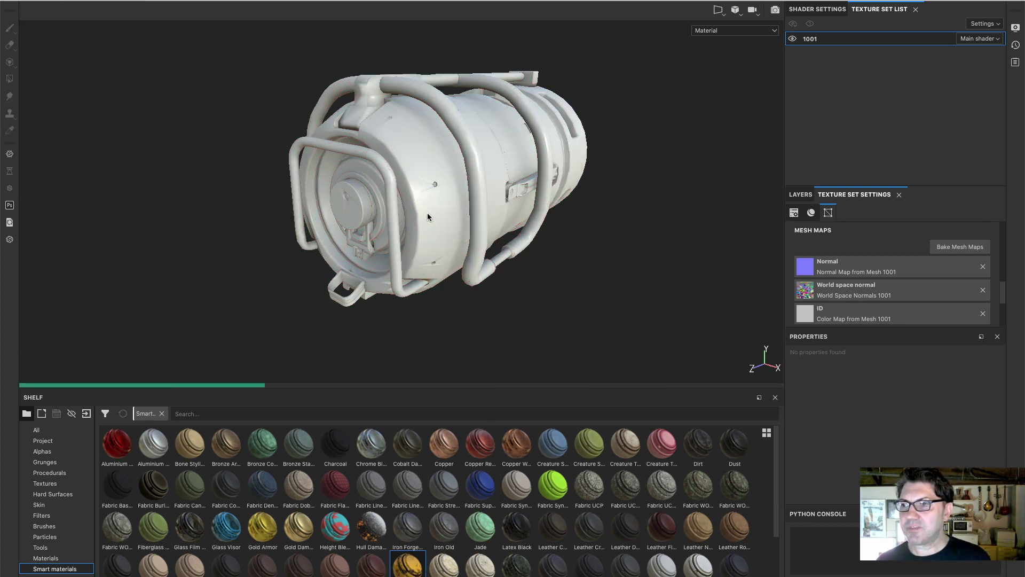
- Examine the smart material's wear and texture continuity around the canister's body, end caps, frame tubes and side latch, up close and overall
alt+drag(497, 197, 397, 191)
alt+middle_drag(556, 181, 368, 176)
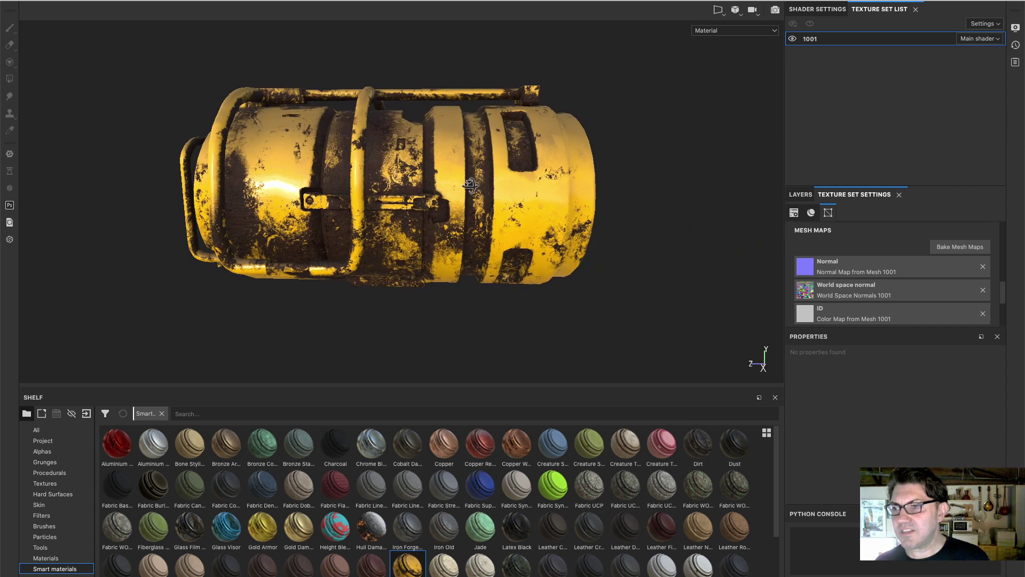
alt+drag(369, 176, 351, 263)
scroll(454, 208, up, 3)
scroll(432, 203, down, 5)
alt+drag(251, 195, 140, 216)
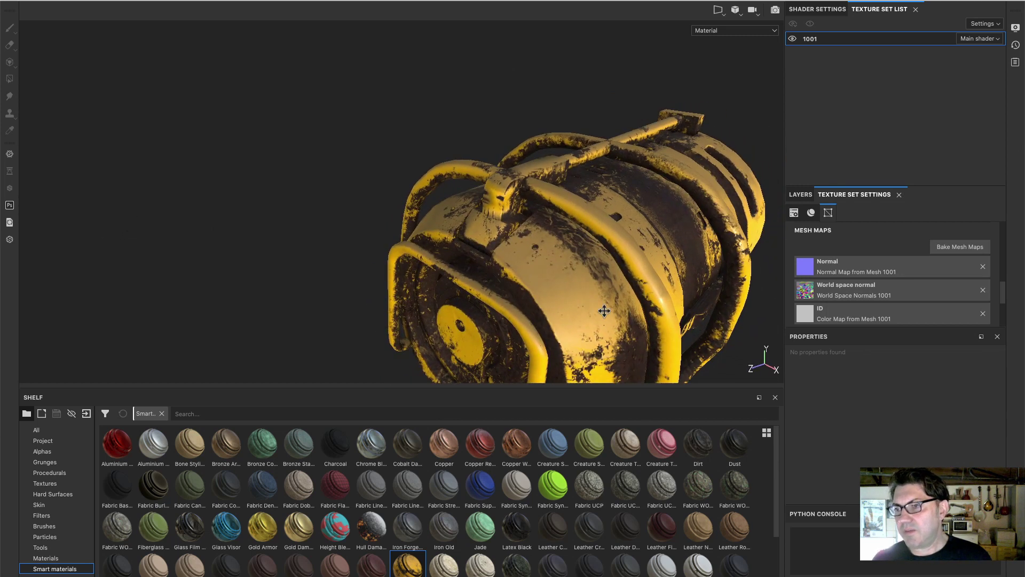
alt+drag(603, 311, 370, 245)
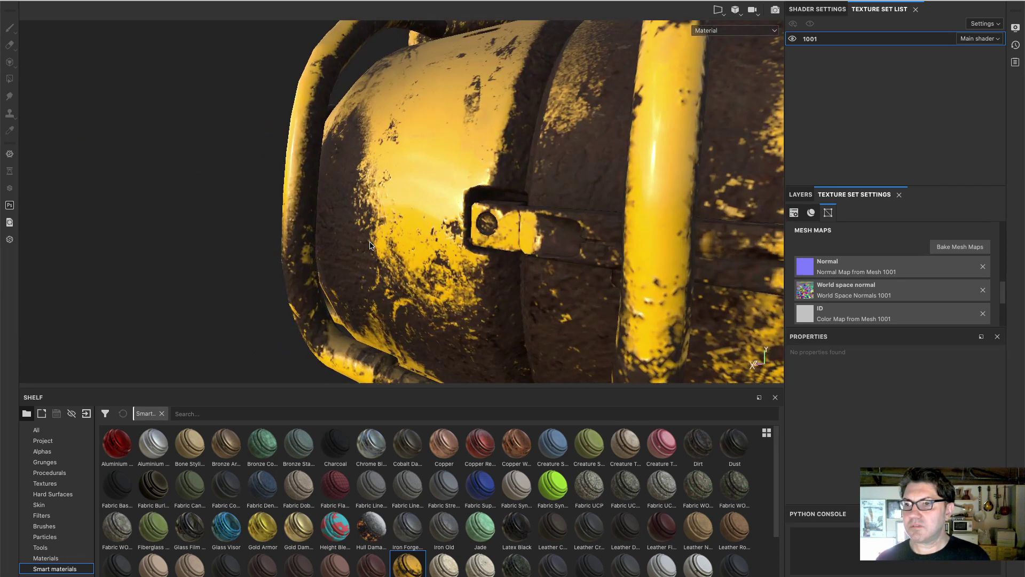
alt+right_drag(370, 245, 405, 207)
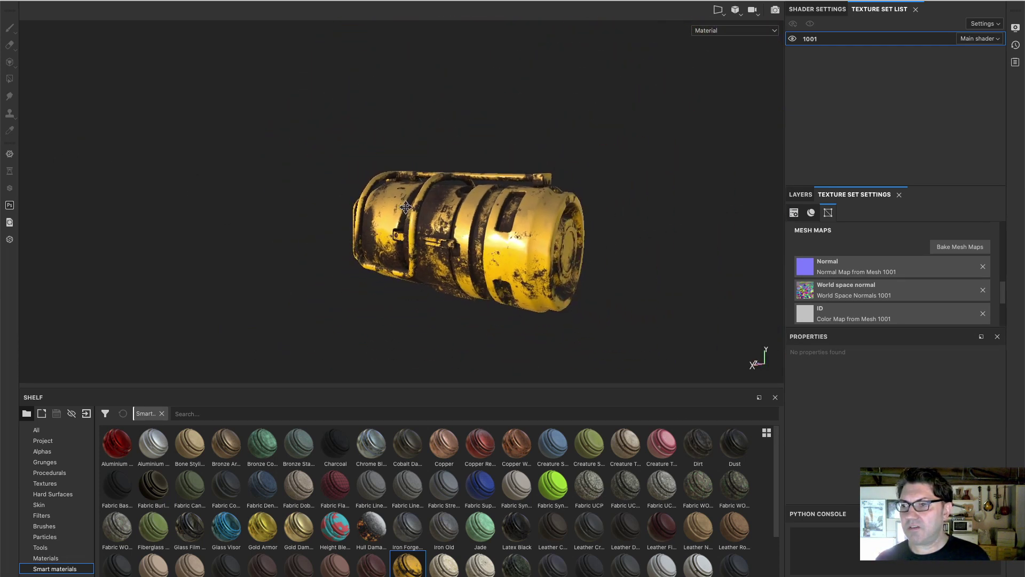
alt+drag(406, 207, 193, 346)
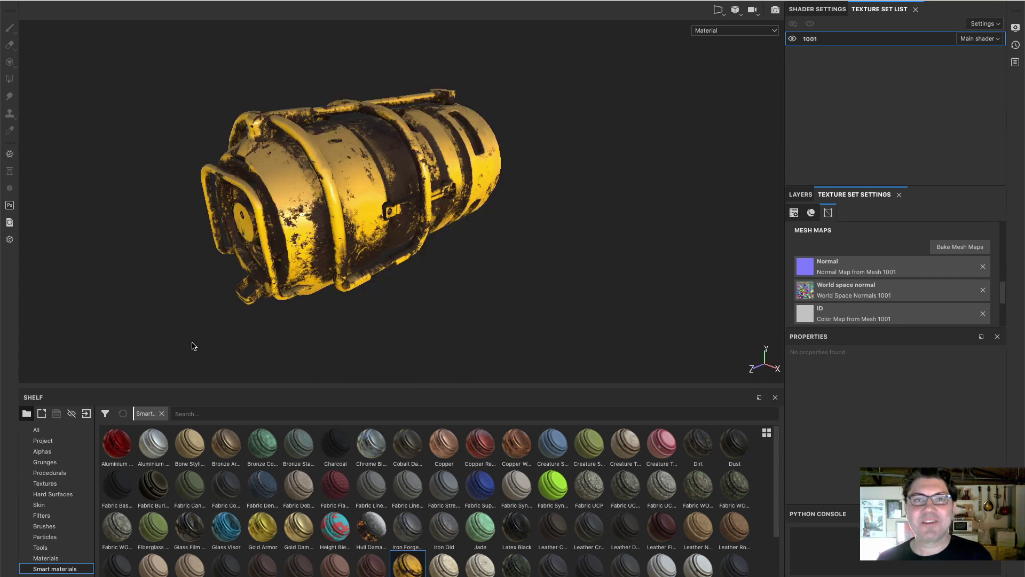